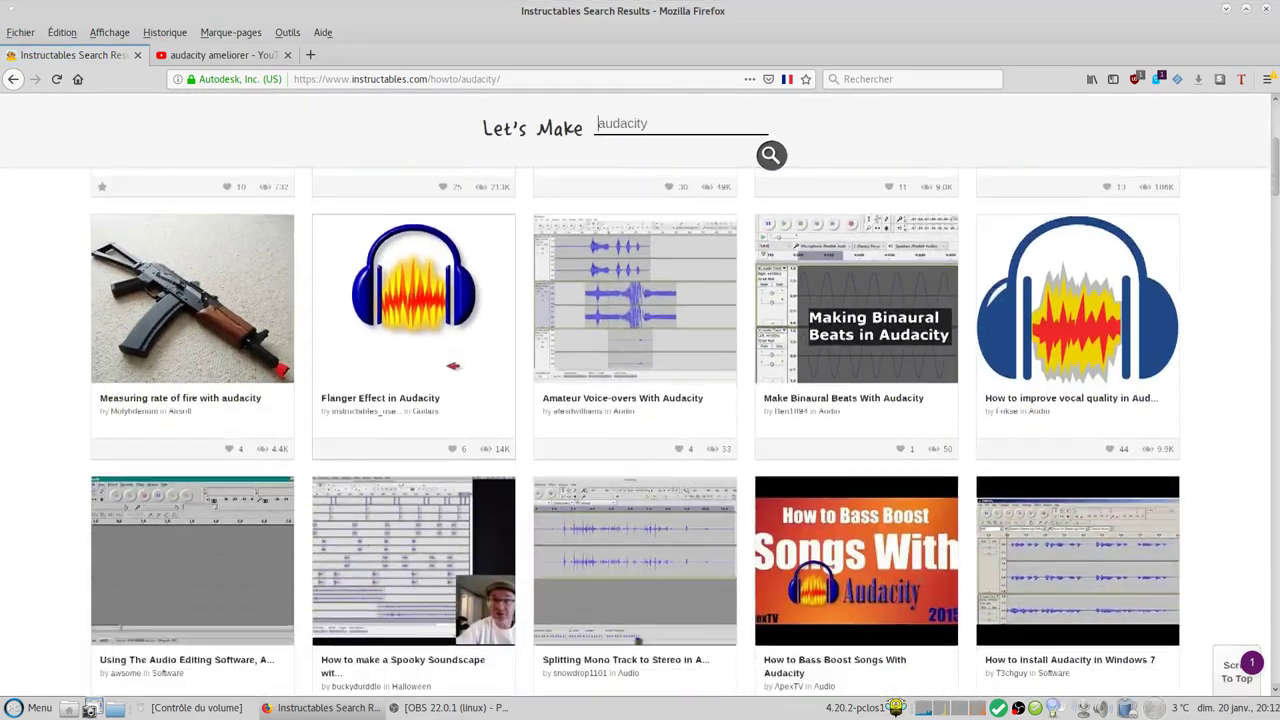
Open the Instructables classes catalogue and browse the featured, 3D Printing, CNC and Electronics classes.
scroll(634, 341, up, 10)
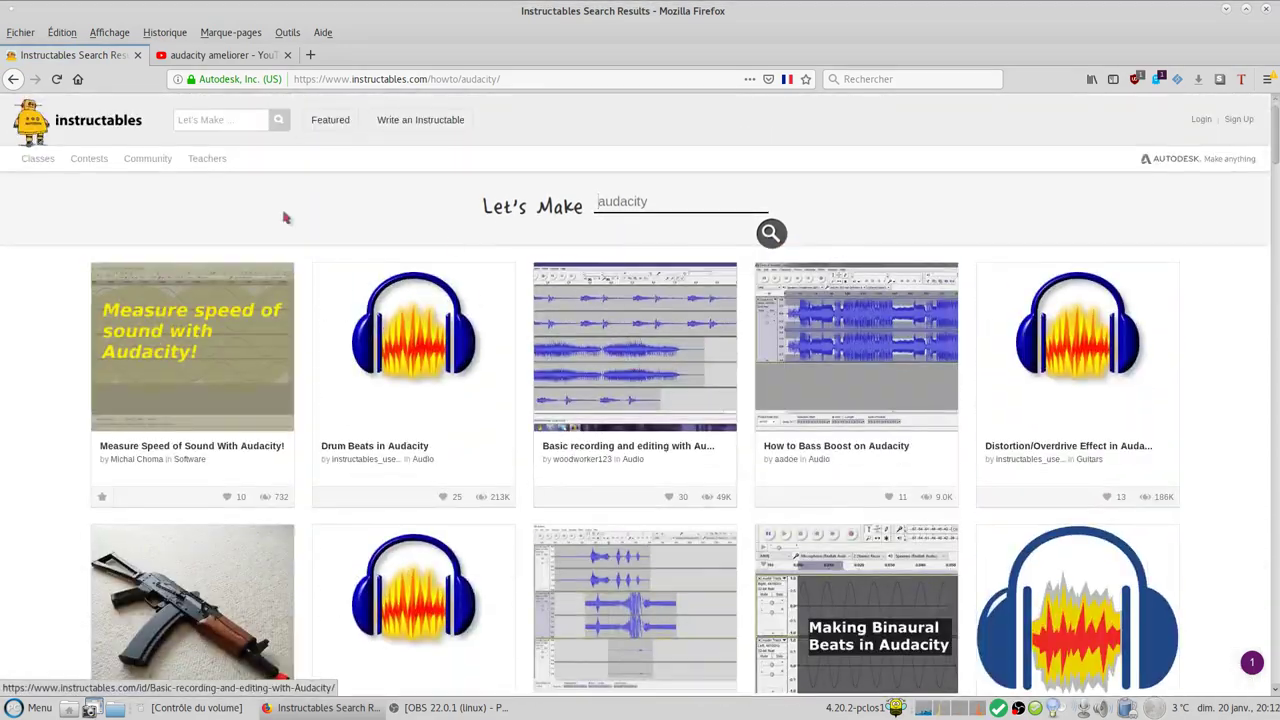
click(37, 158)
scroll(579, 399, down, 3)
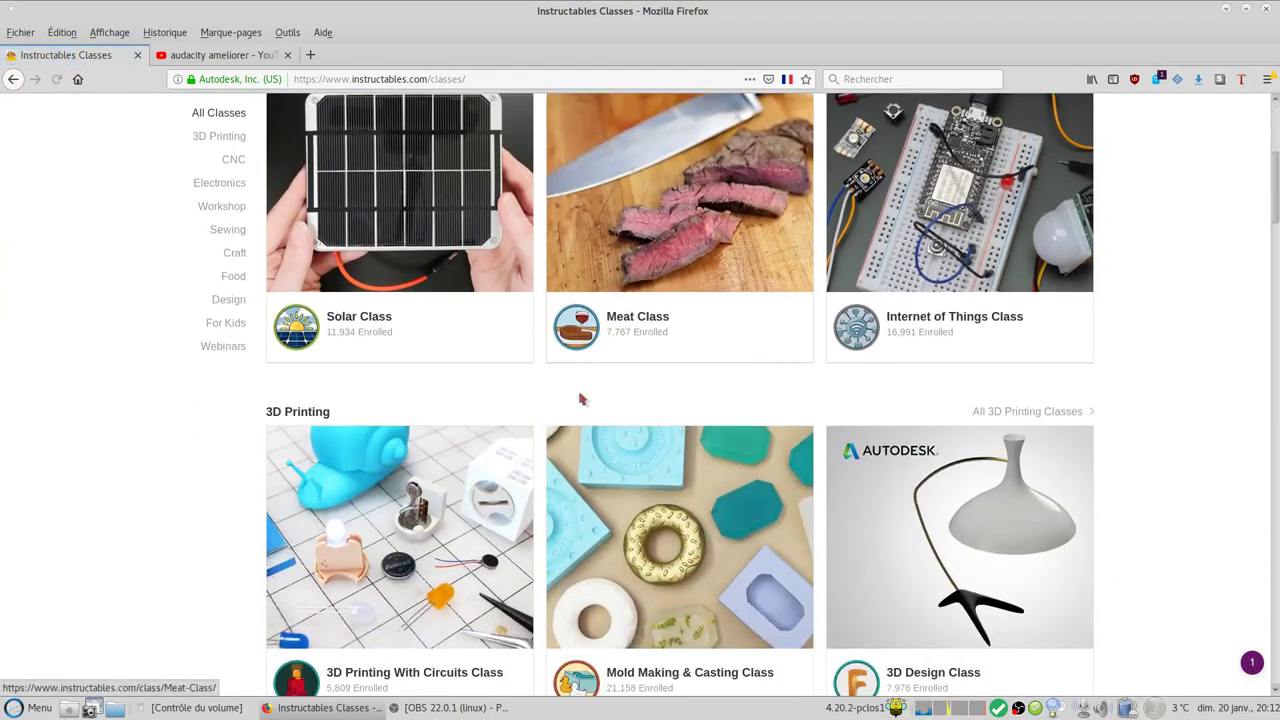
scroll(579, 399, down, 7)
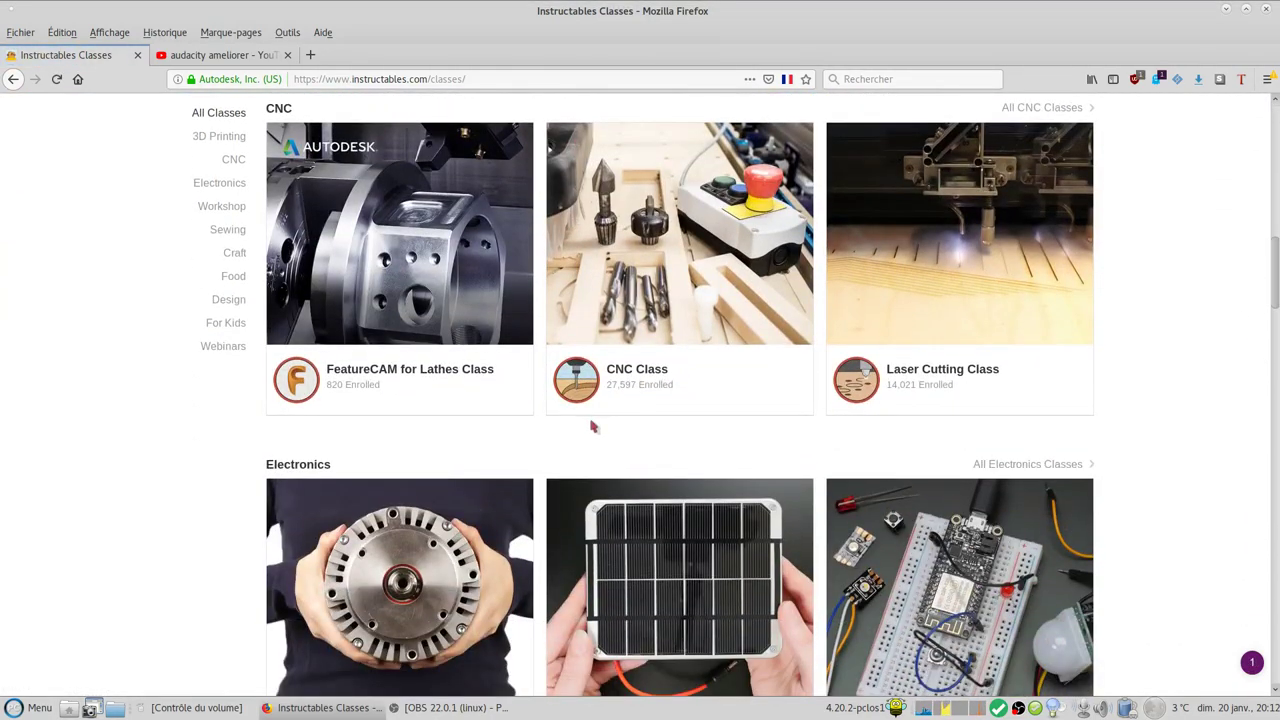
scroll(591, 427, up, 7)
scroll(595, 380, down, 5)
scroll(605, 359, up, 7)
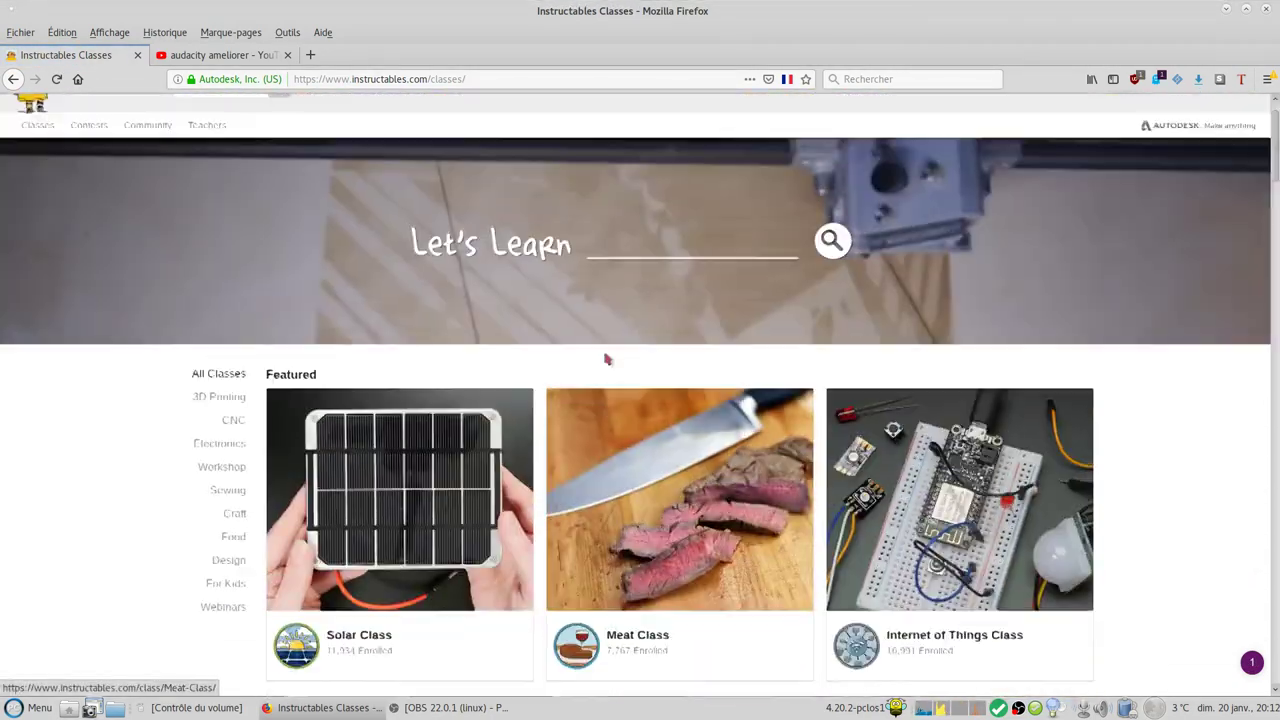
Search Instructables for "audacity" and open the article "How to Improve Vocal Quality in Audacity".
click(200, 122)
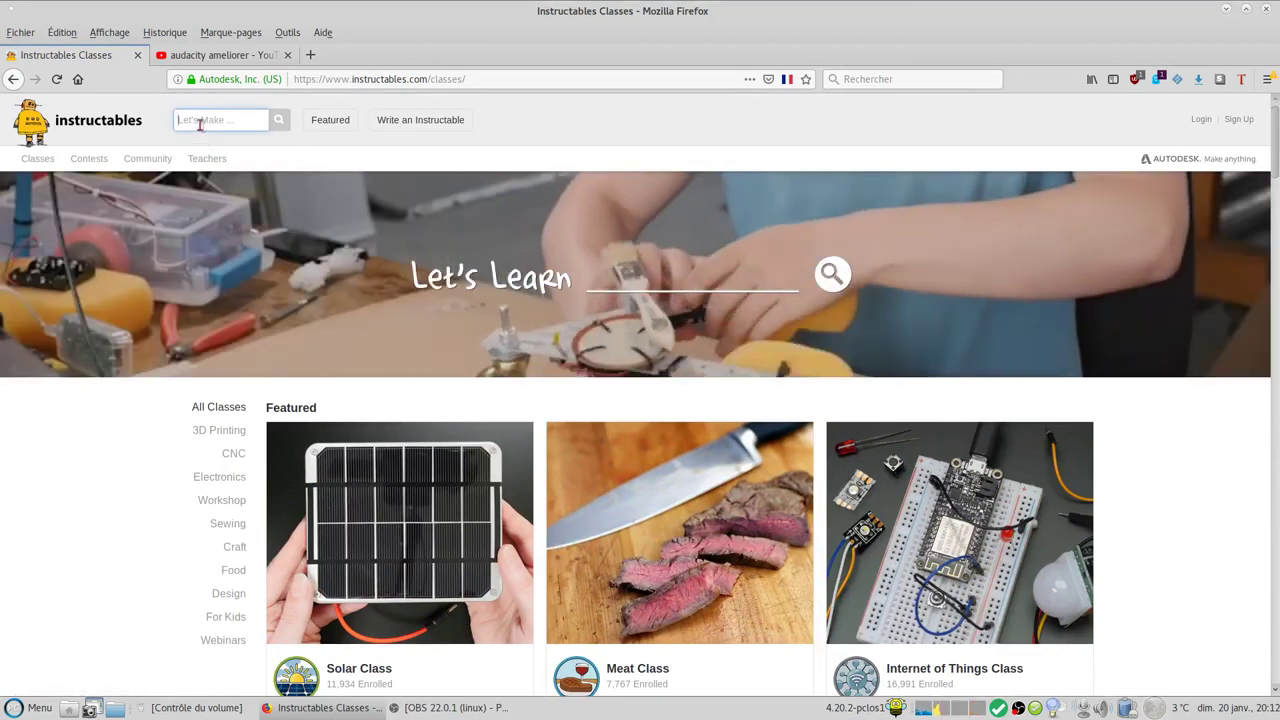
text(audacit)
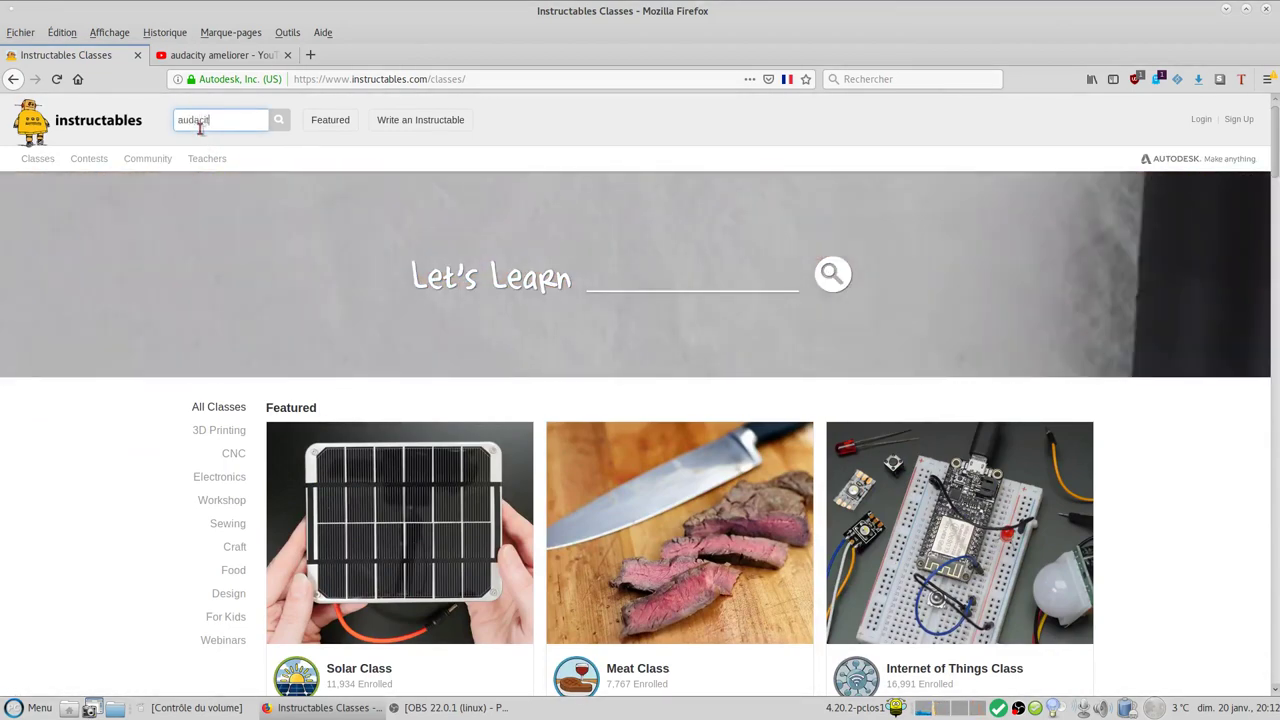
text(y)
key(Return)
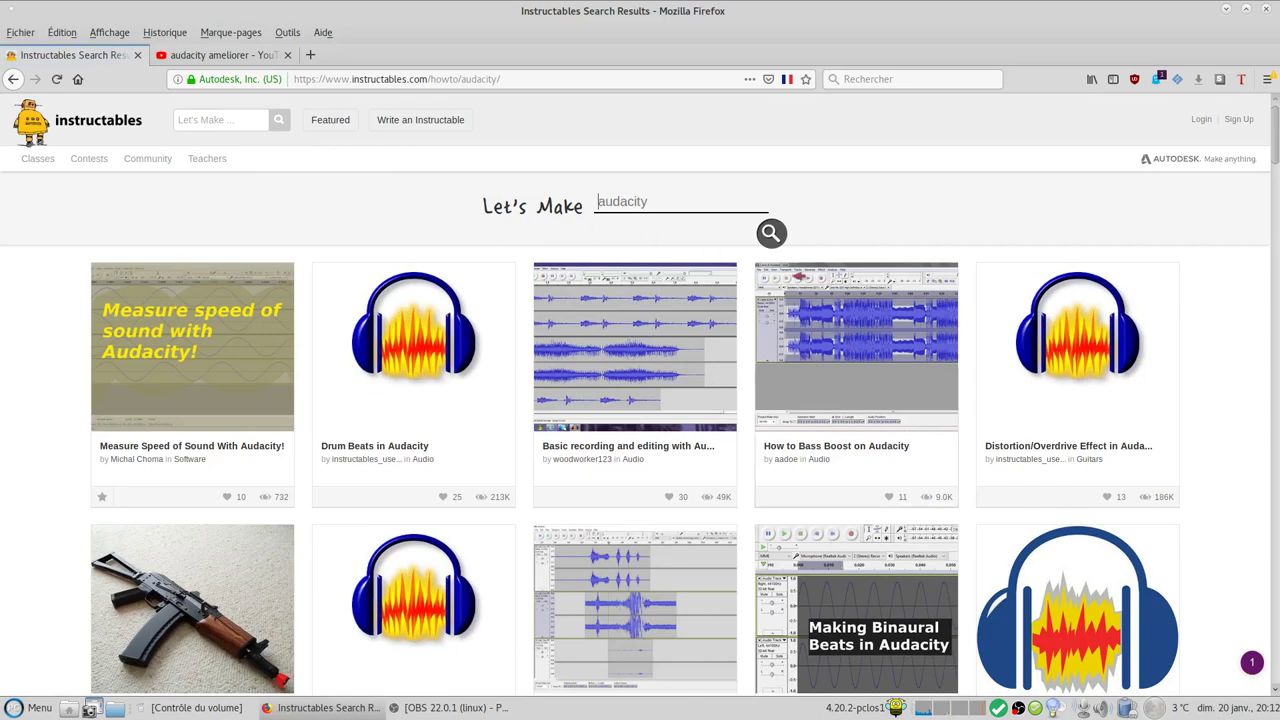
scroll(900, 330, down, 4)
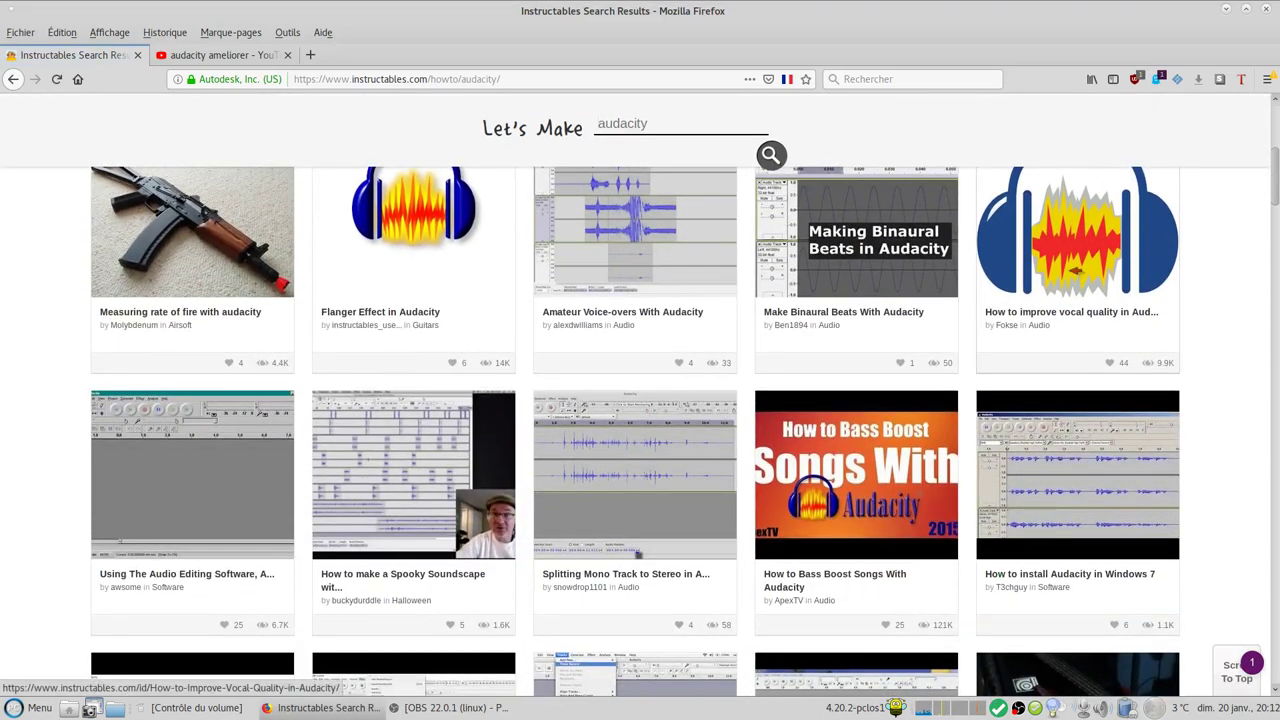
click(1075, 270)
Read the article's introduction and its steps on recording audio, removing background noise and compression, including the compressor settings.
scroll(900, 347, down, 3)
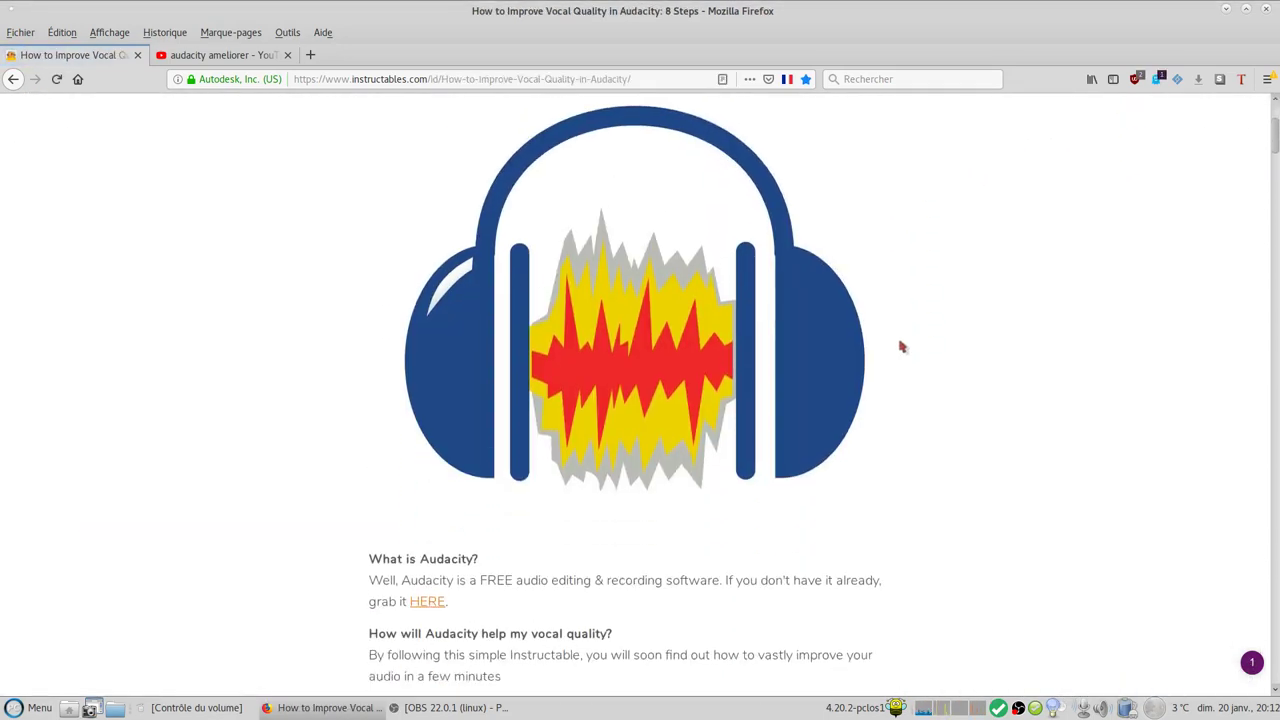
scroll(900, 347, down, 5)
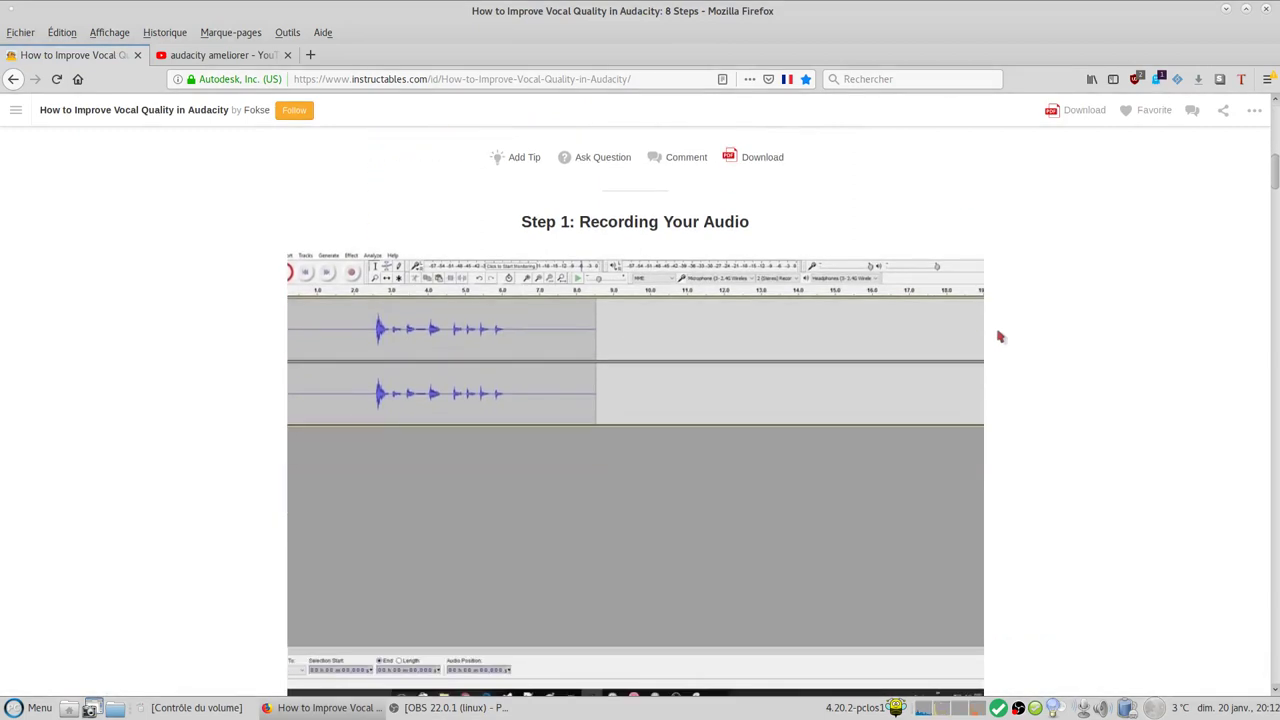
scroll(997, 335, down, 6)
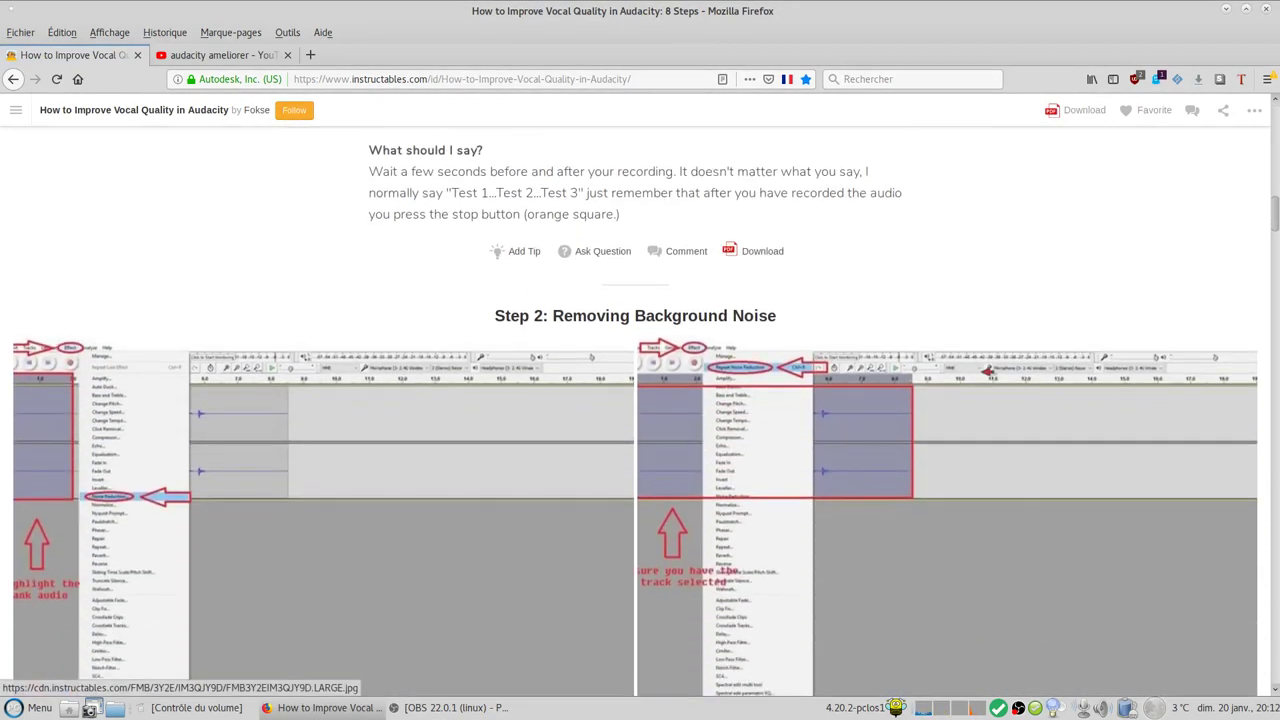
scroll(863, 460, down, 3)
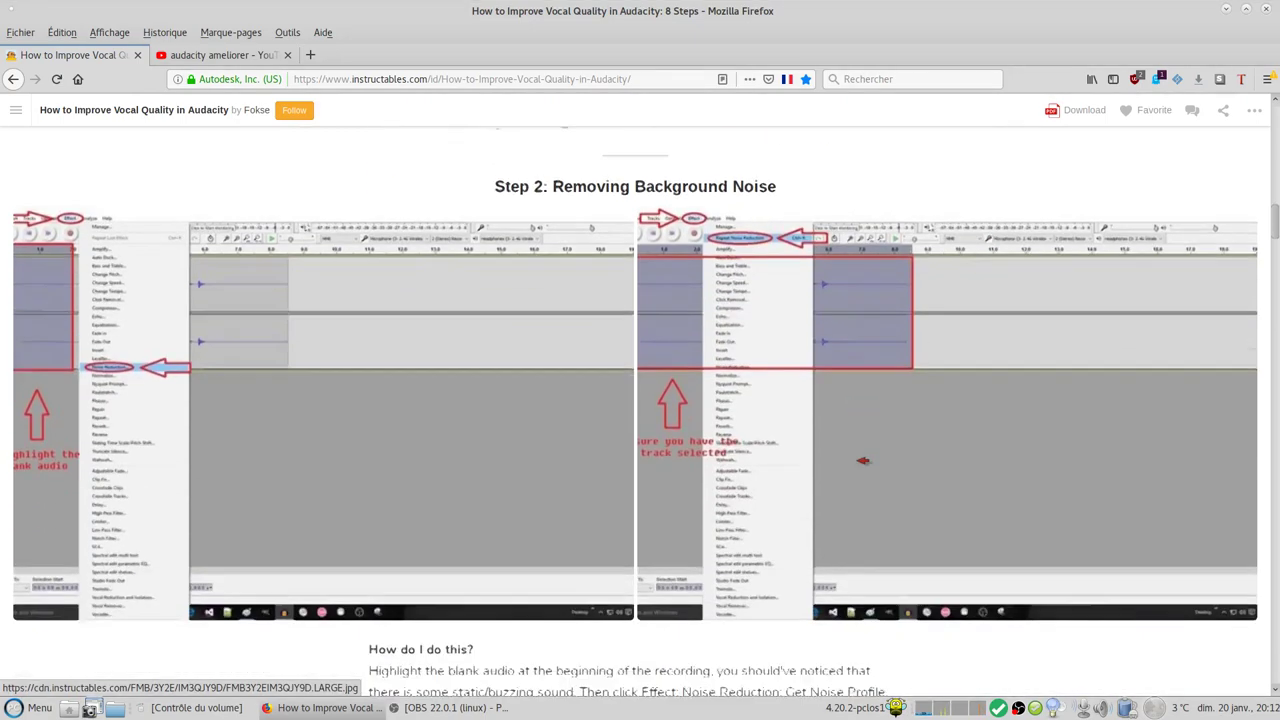
scroll(863, 461, down, 10)
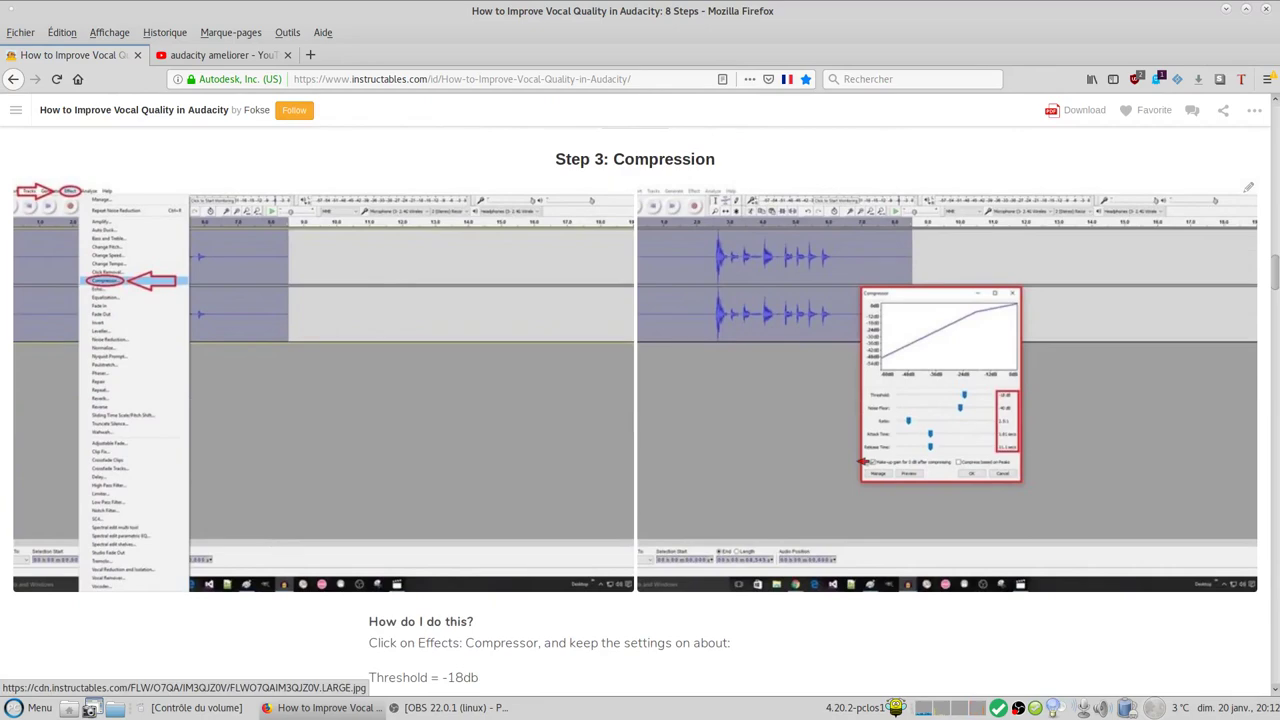
scroll(863, 461, down, 3)
scroll(863, 461, up, 4)
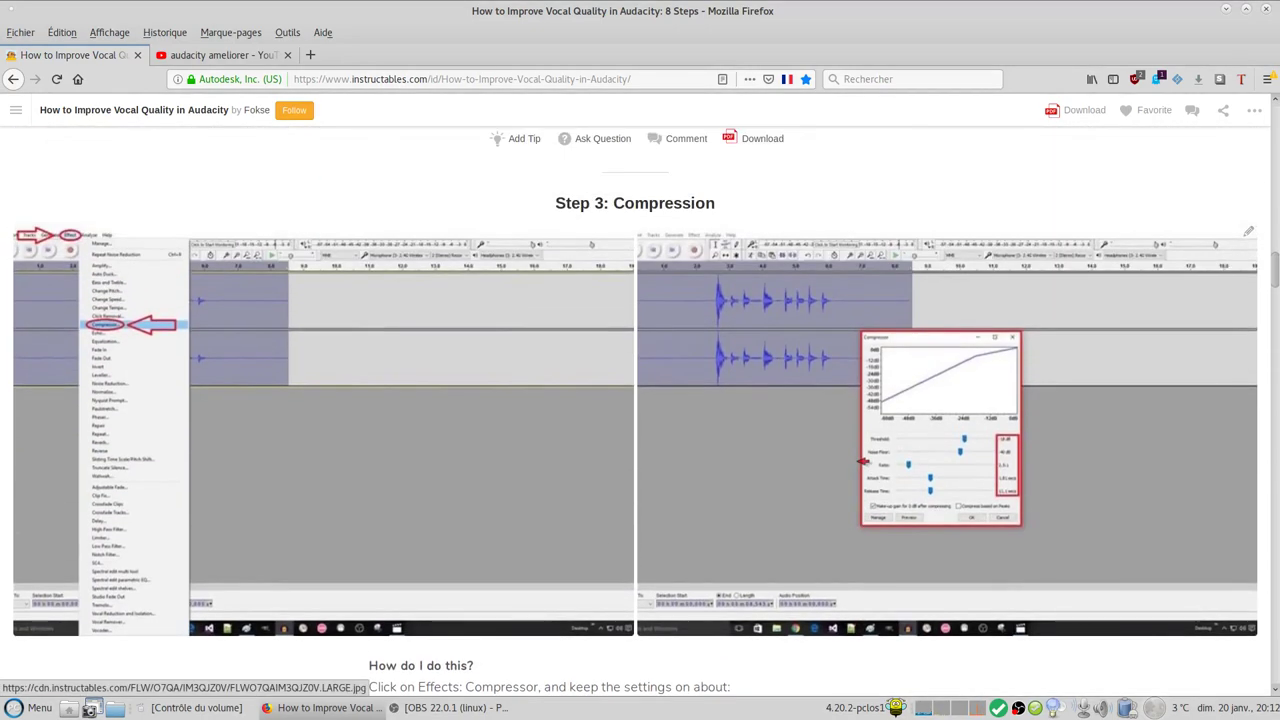
scroll(862, 461, down, 6)
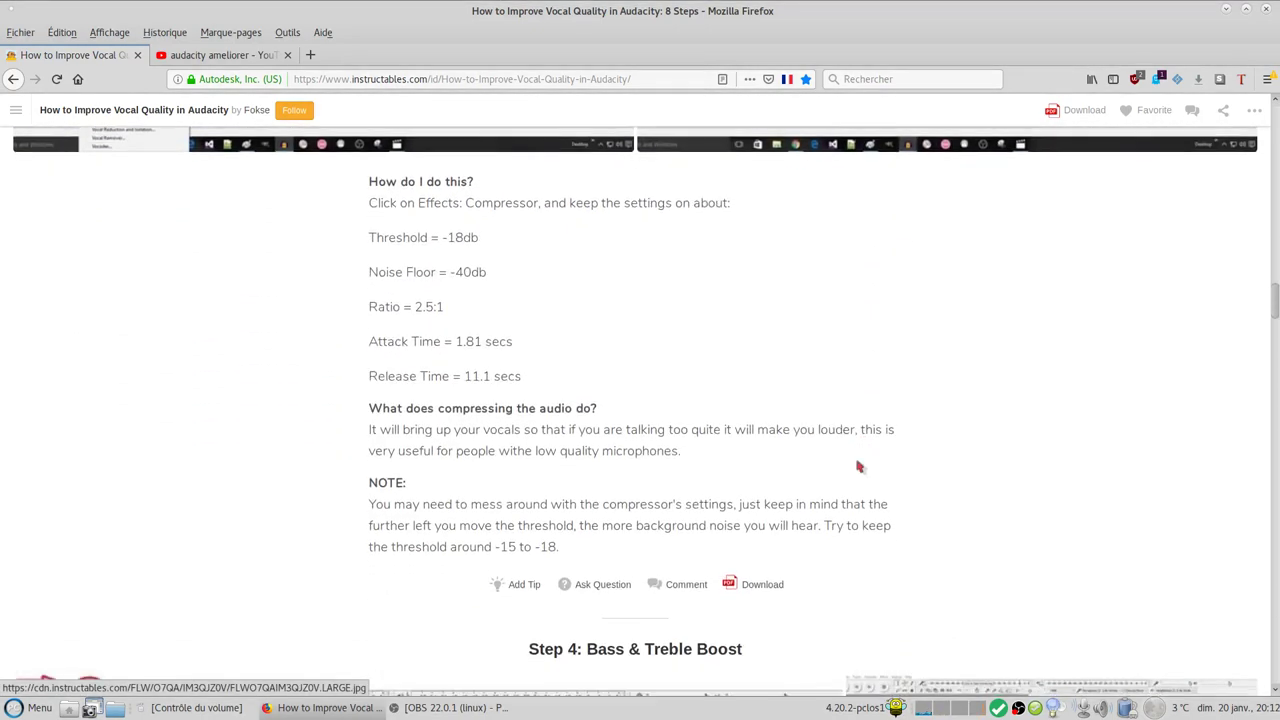
Read the article's remaining steps on bass and treble boost, limiter, normalising and removing blank audio.
scroll(858, 466, down, 4)
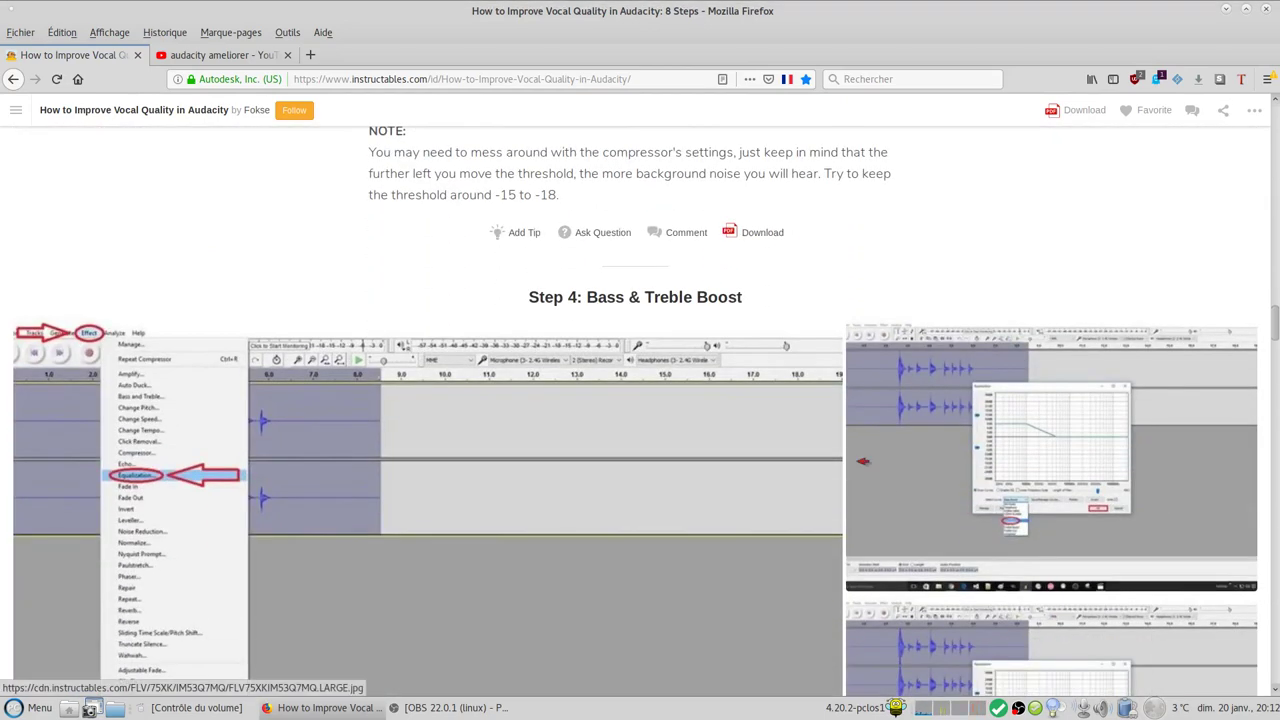
scroll(863, 461, down, 8)
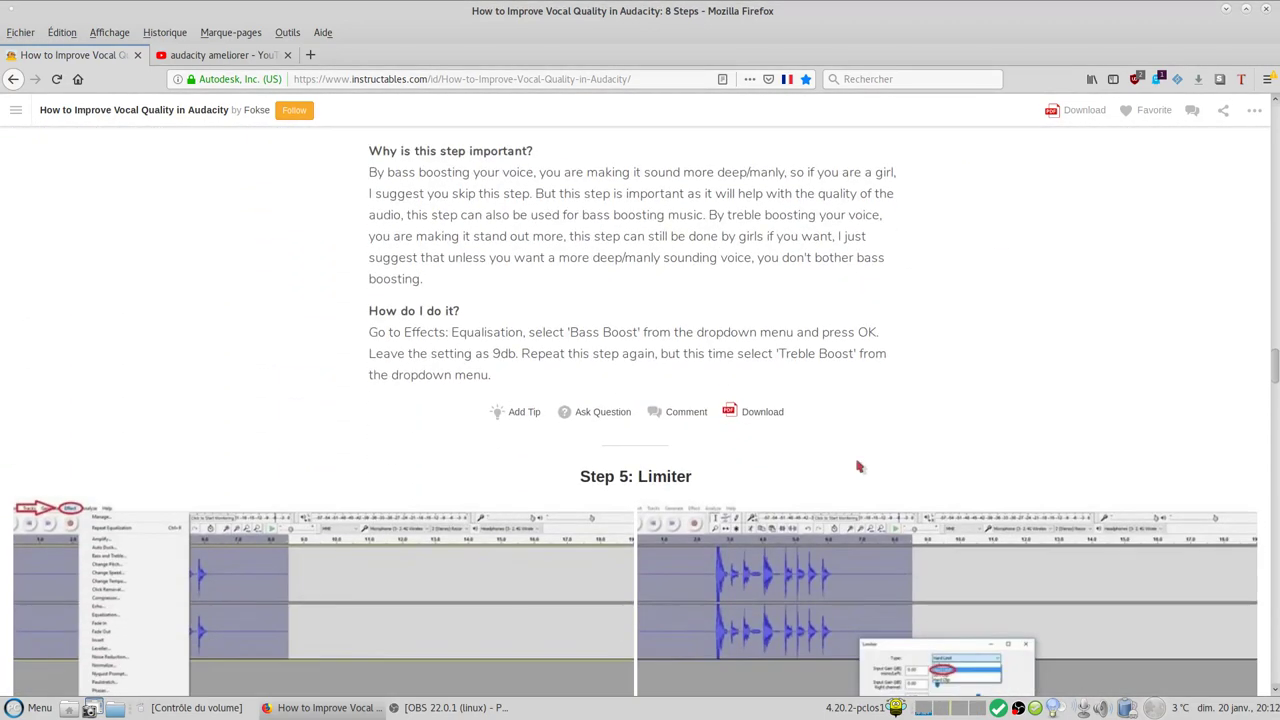
scroll(858, 466, down, 6)
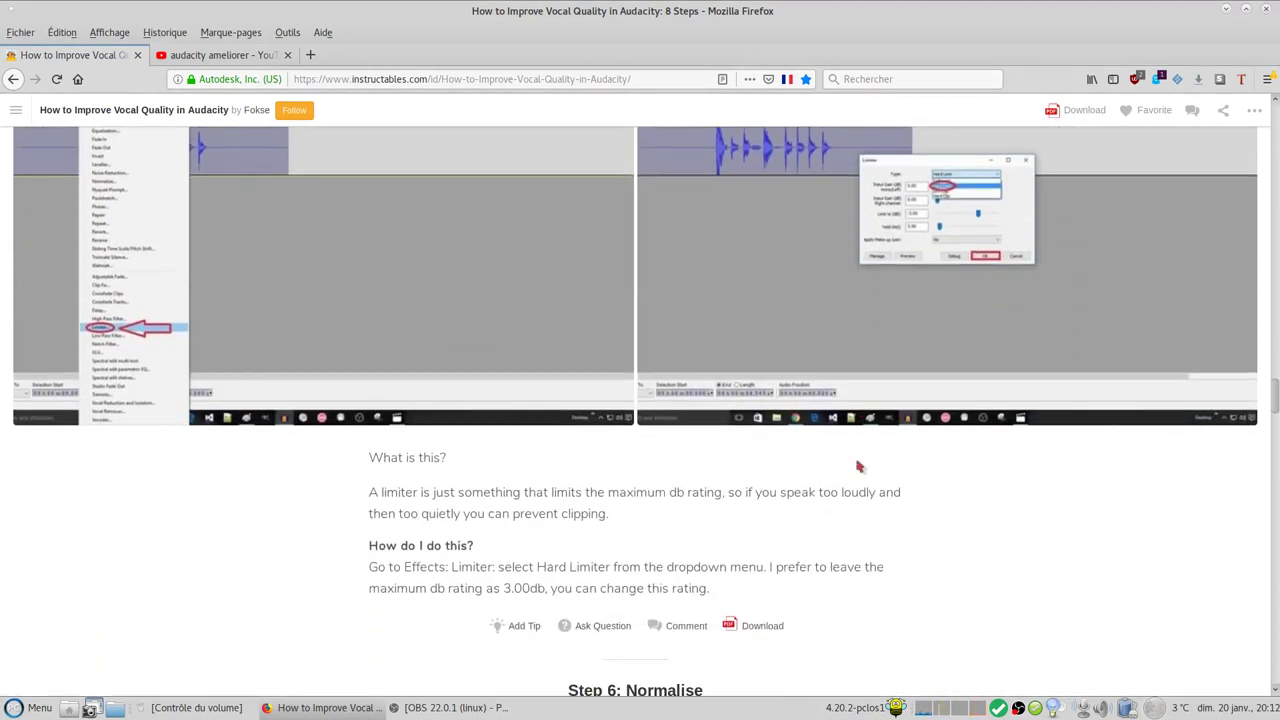
scroll(858, 466, up, 3)
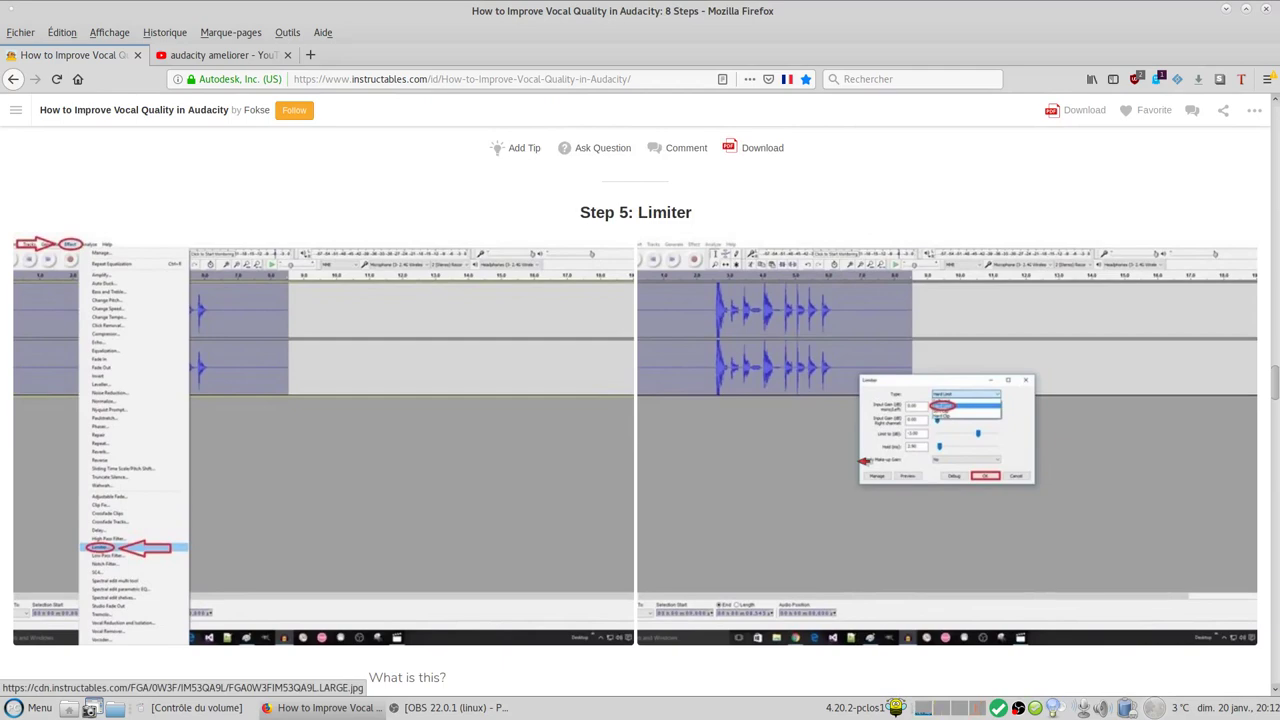
scroll(864, 461, down, 10)
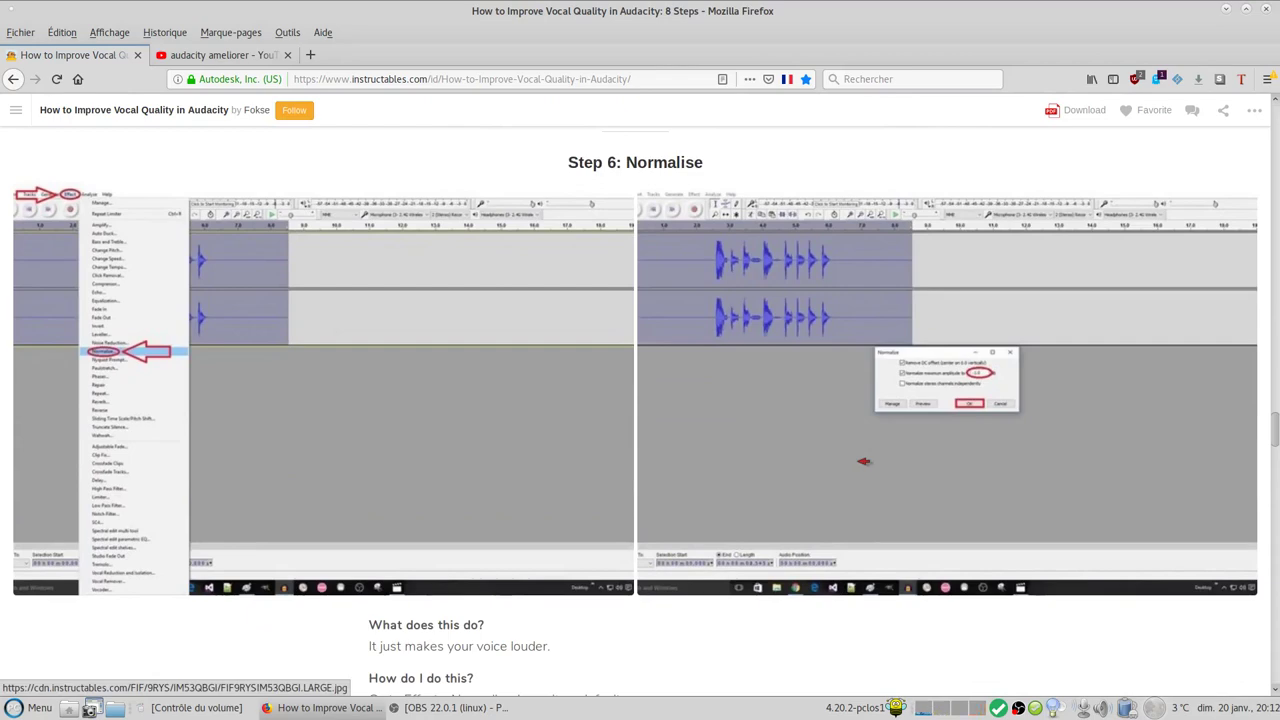
scroll(864, 461, down, 5)
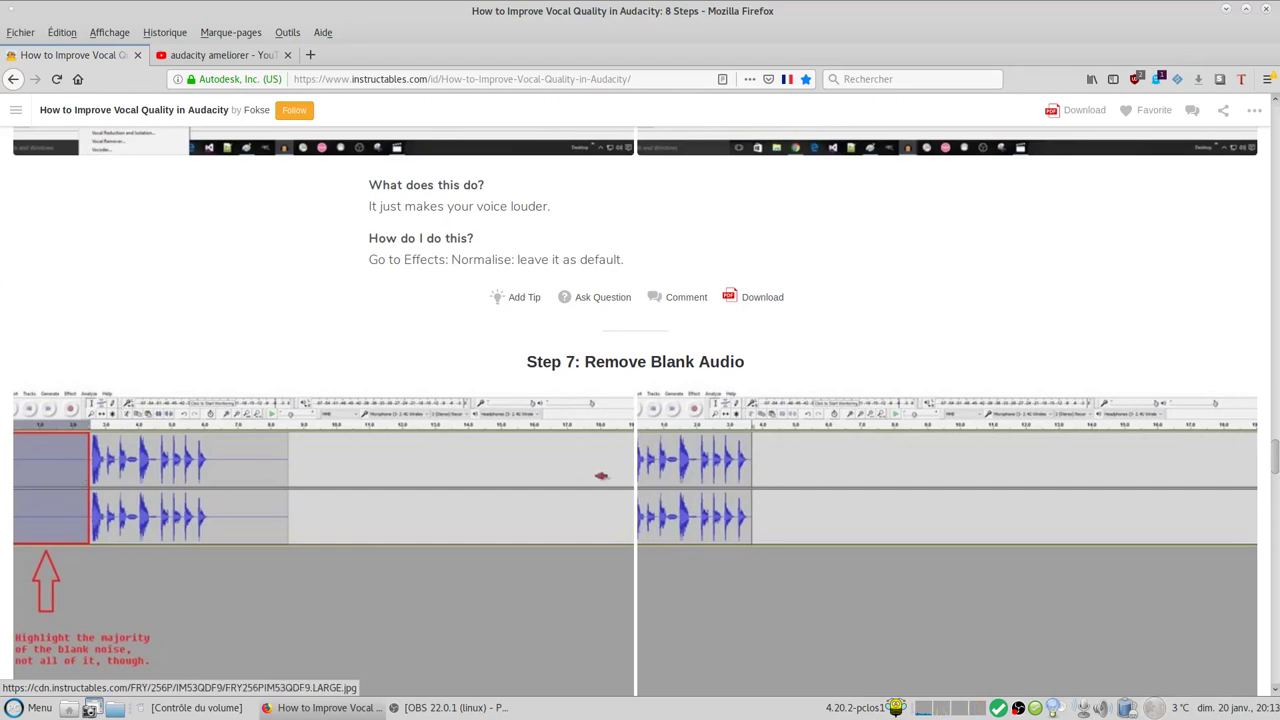
scroll(601, 476, down, 8)
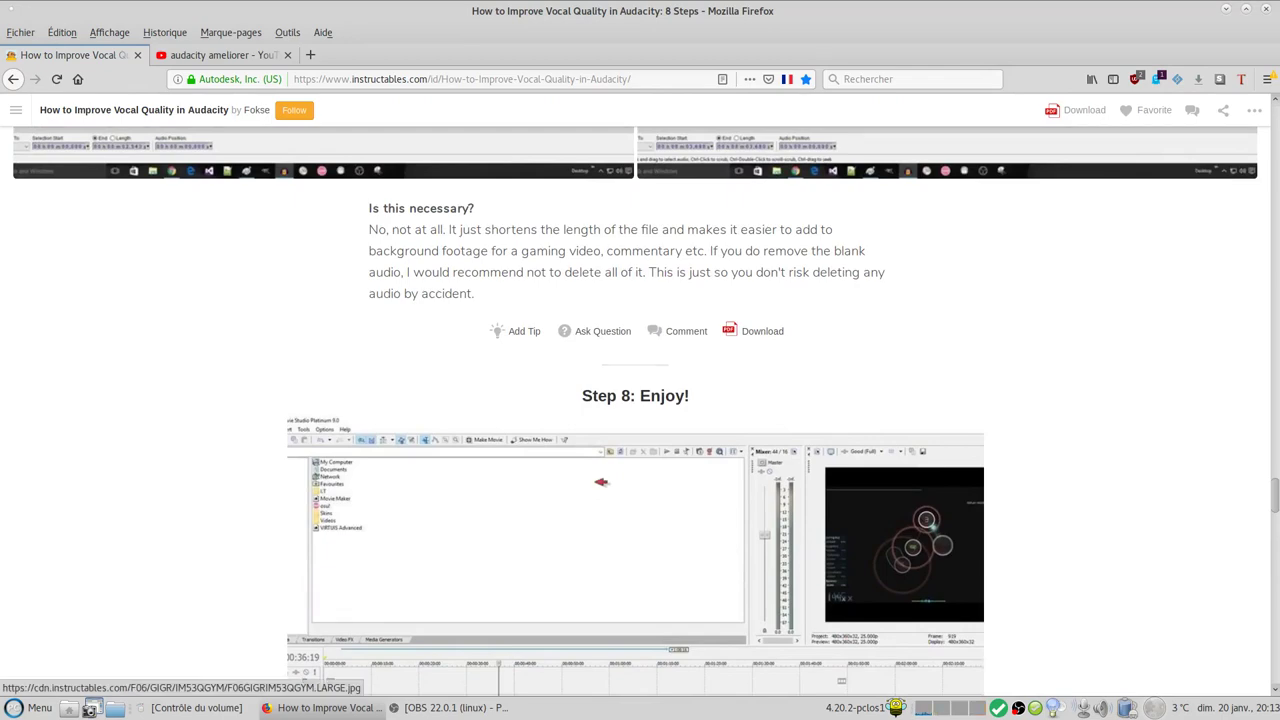
Go back through the article to "Step 1: Recording Your Audio".
scroll(601, 482, up, 20)
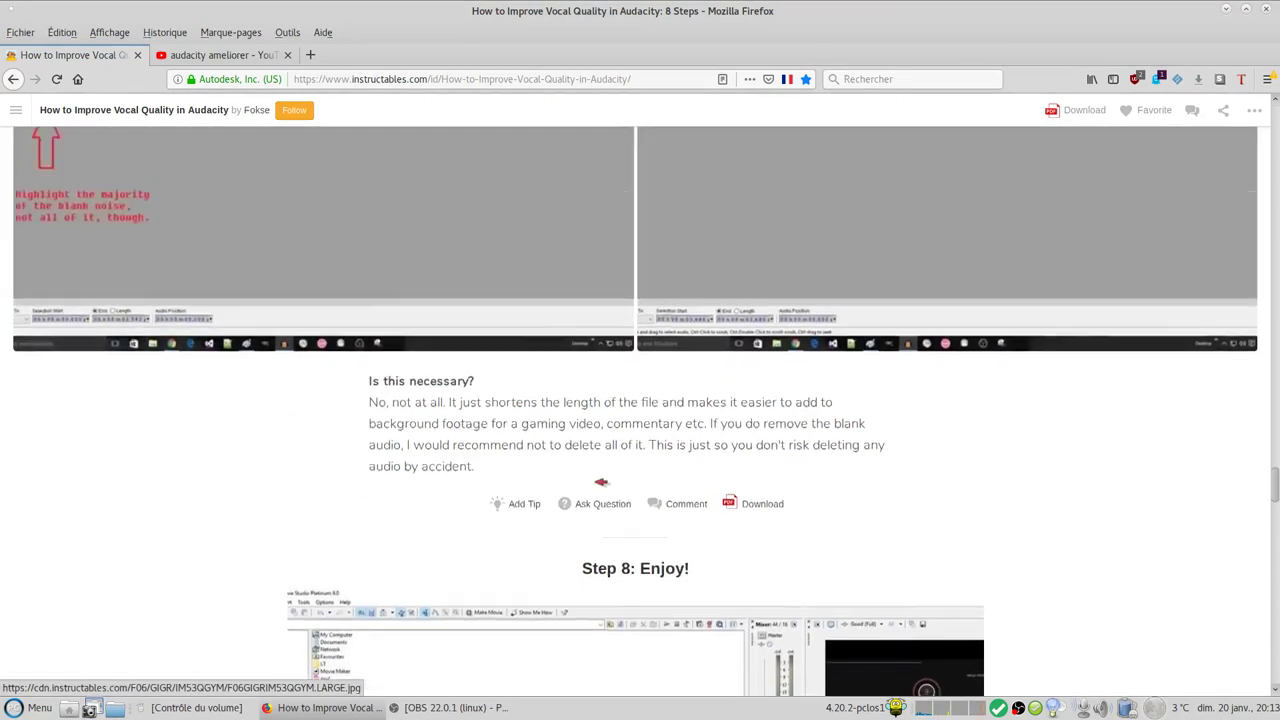
scroll(601, 482, up, 20)
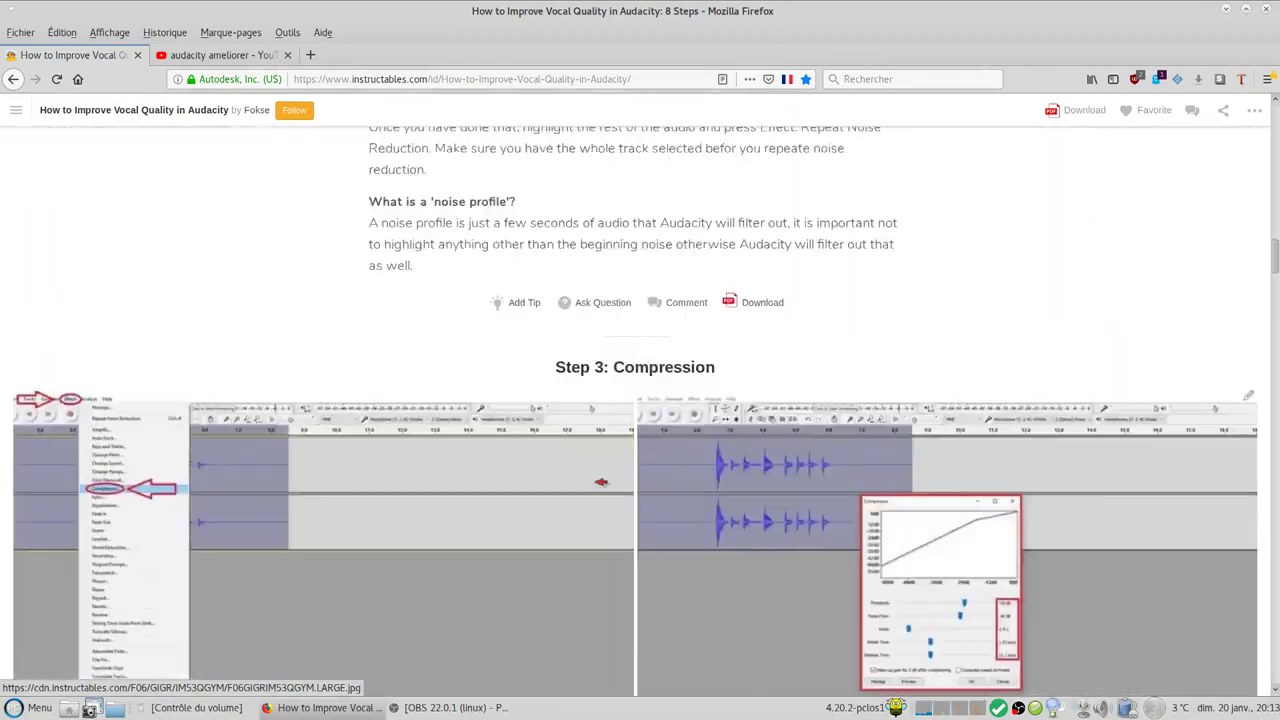
scroll(601, 482, up, 8)
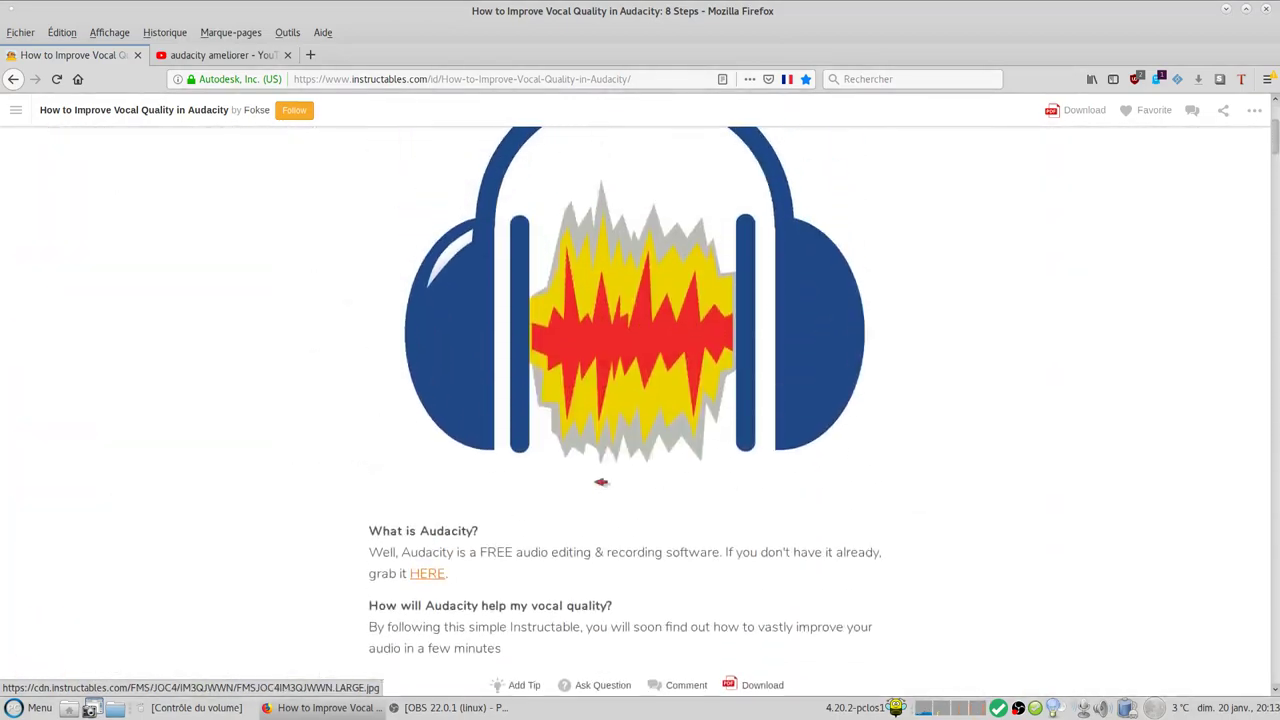
scroll(601, 482, down, 8)
scroll(601, 482, down, 5)
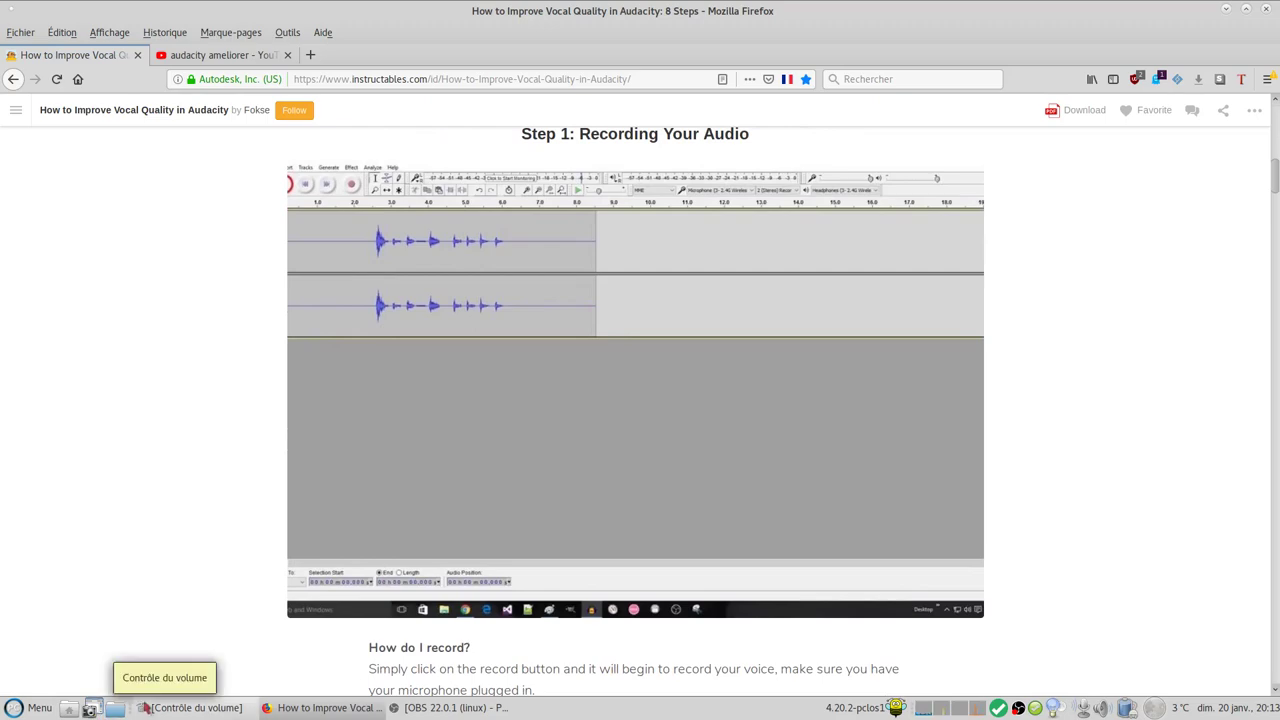
Launch Audacity and check its input level with recording monitoring and the capture settings in the system volume control.
click(35, 707)
click(476, 262)
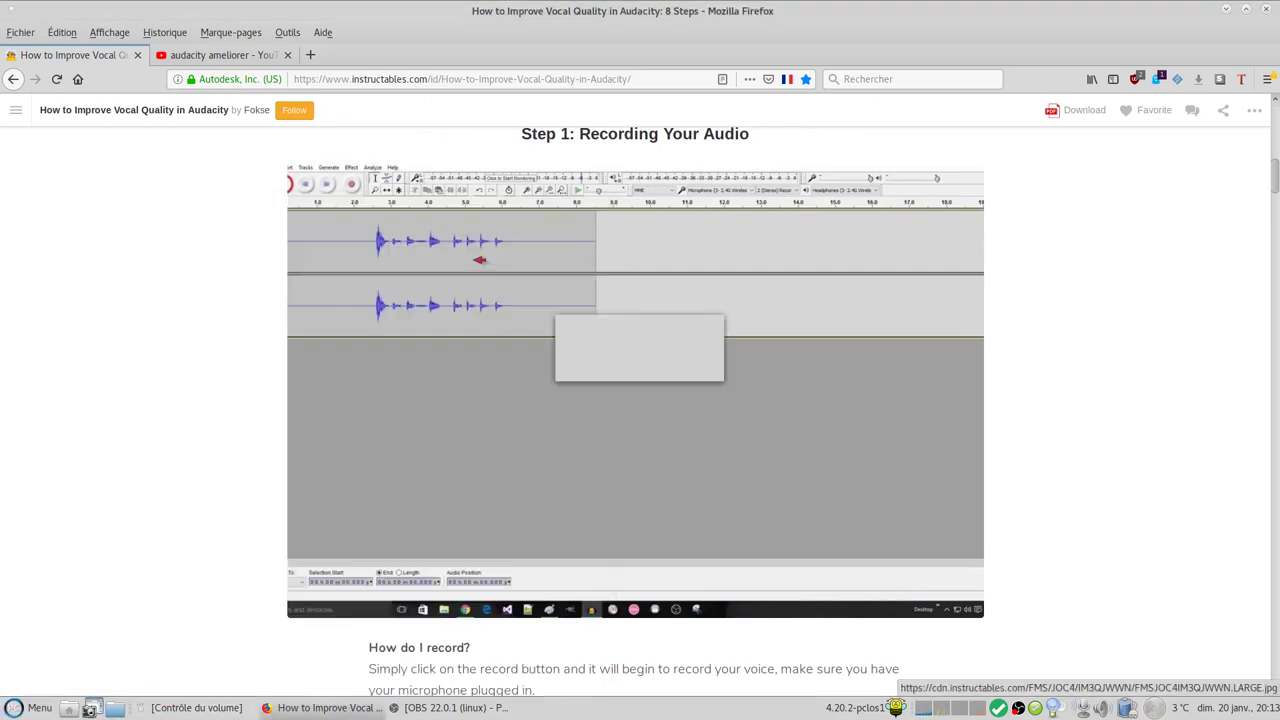
click(431, 47)
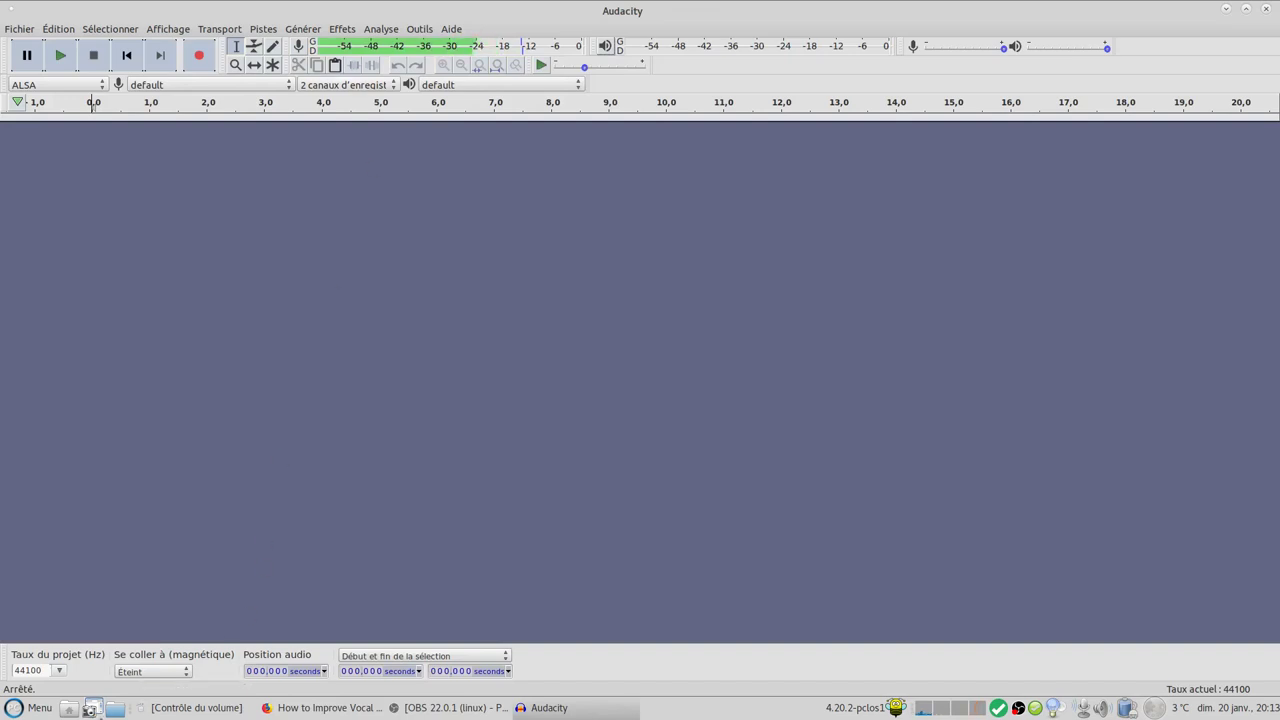
click(195, 707)
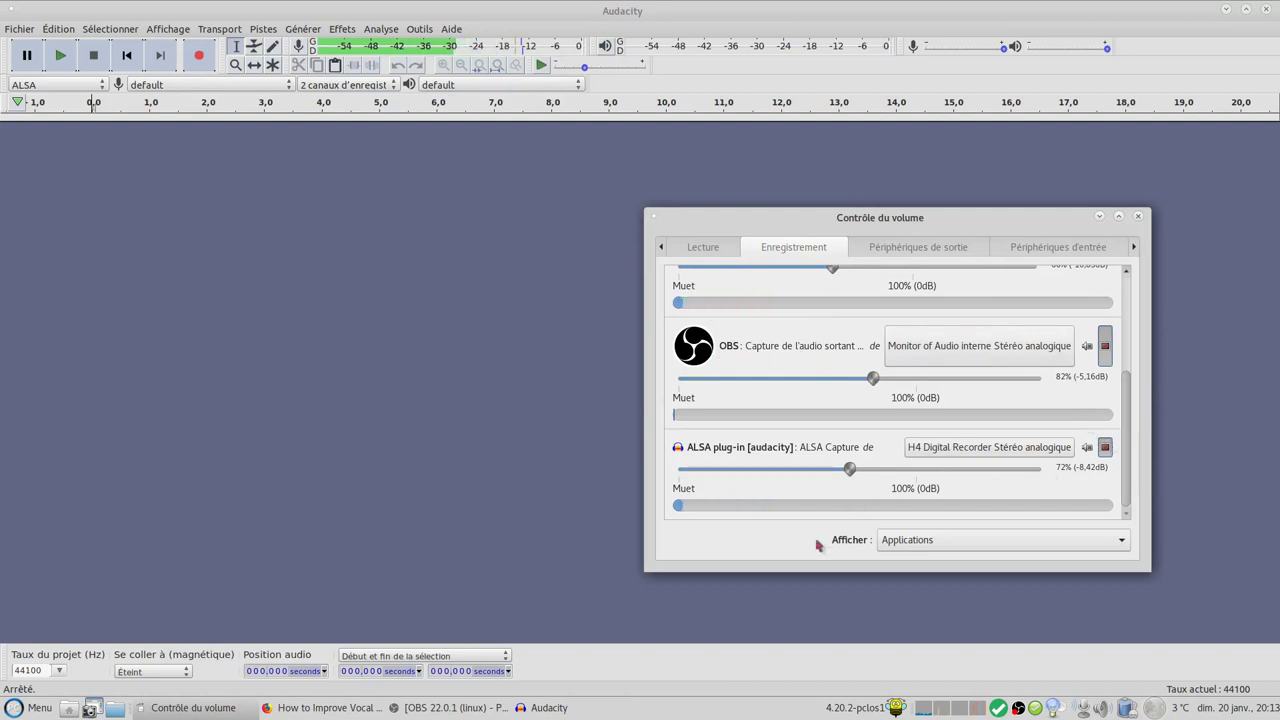
click(1100, 216)
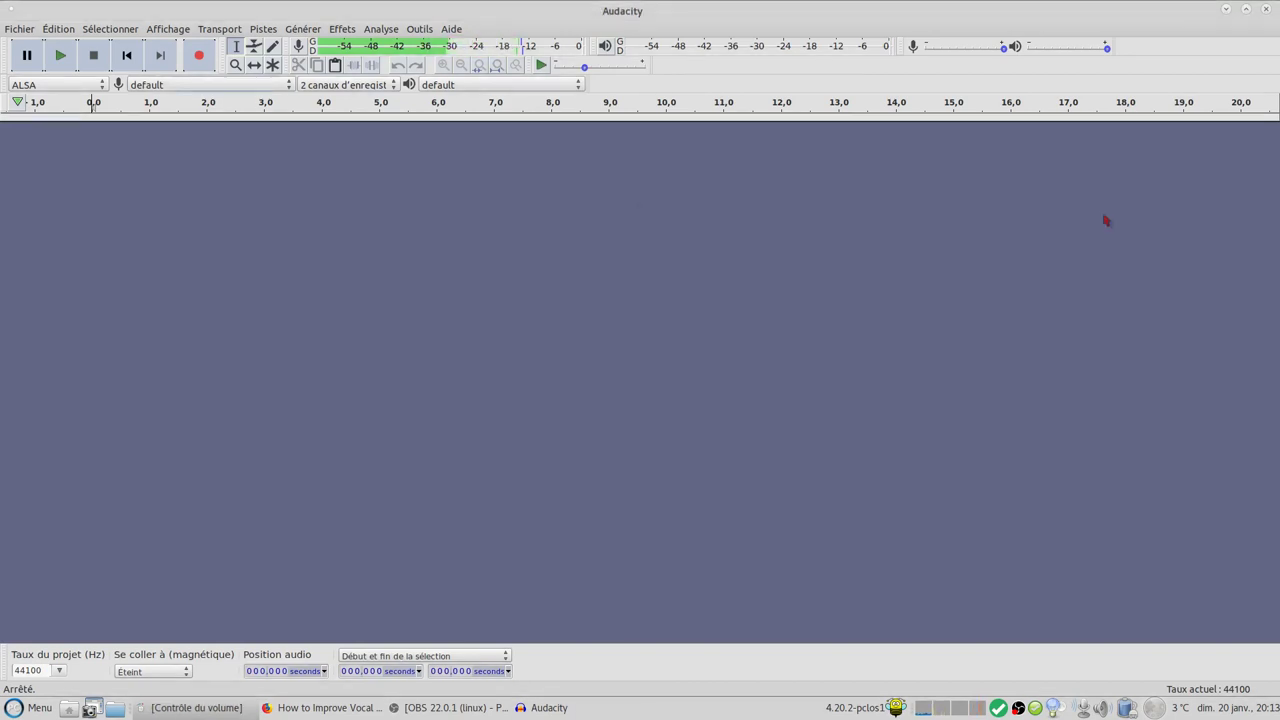
Record a stereo voice test about 5 seconds long and play it back.
click(199, 60)
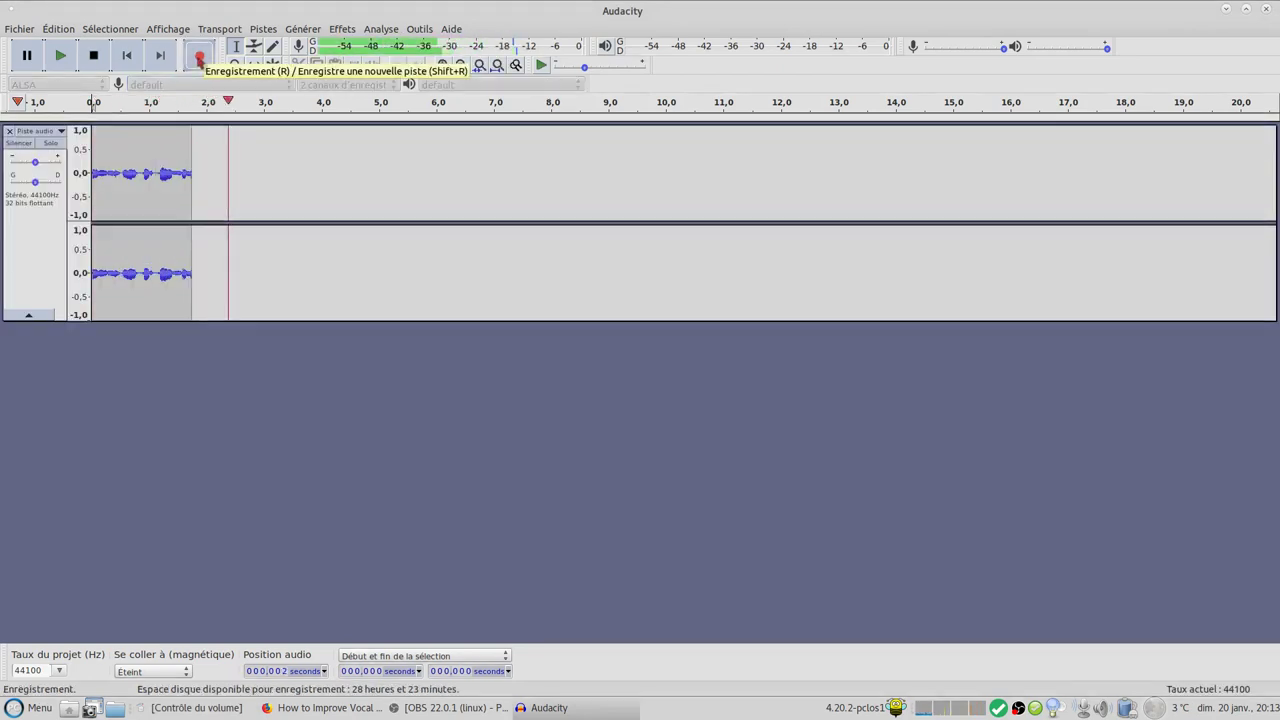
click(95, 58)
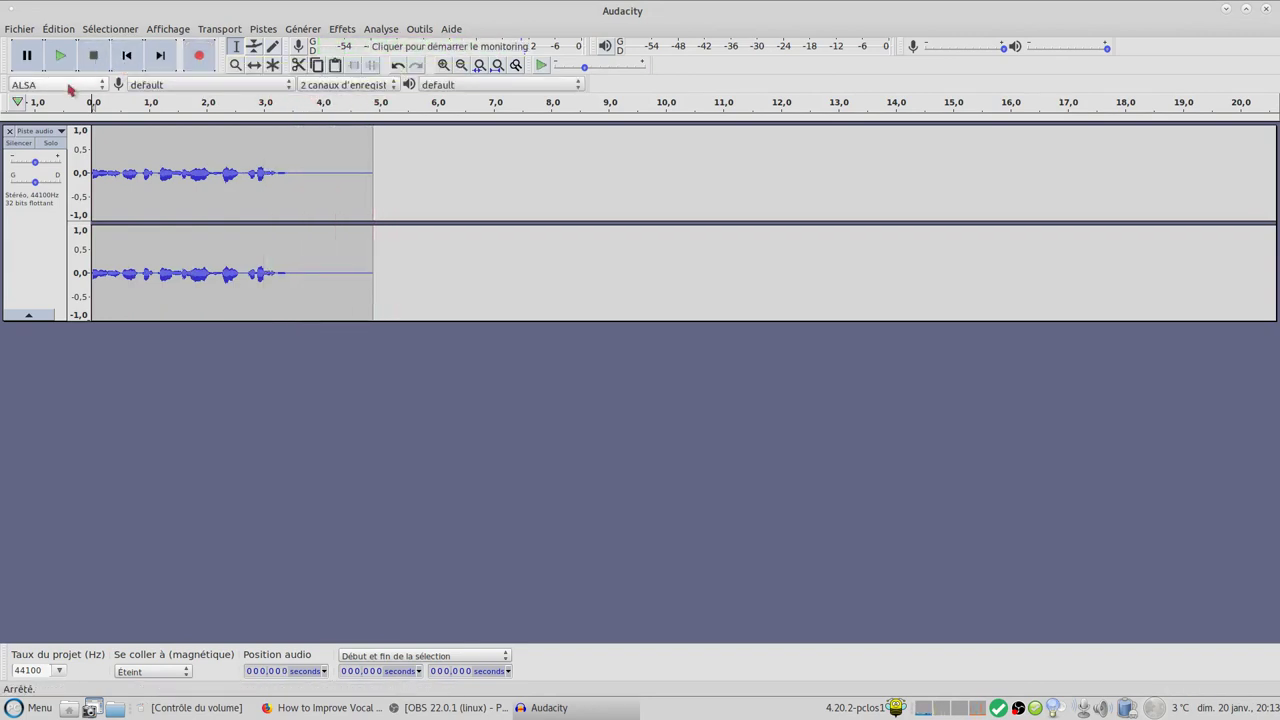
click(61, 57)
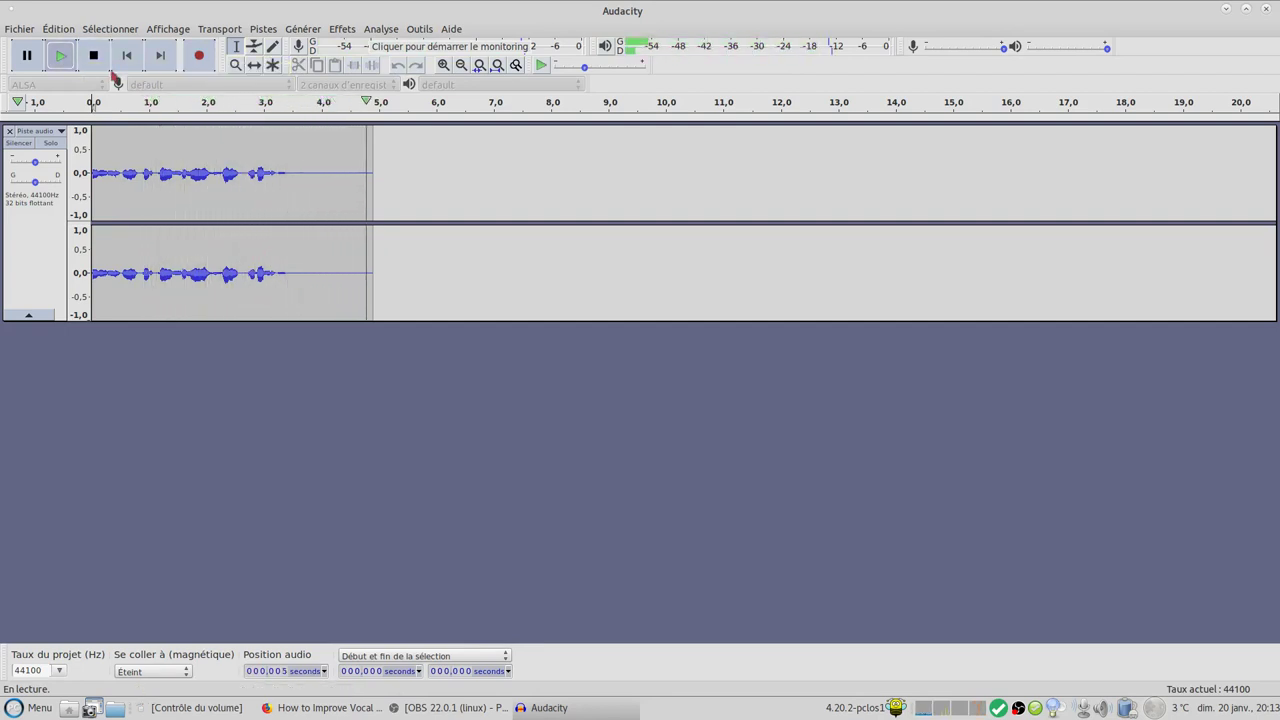
Select the entire recorded voice track and fit it to the window width.
click(64, 161)
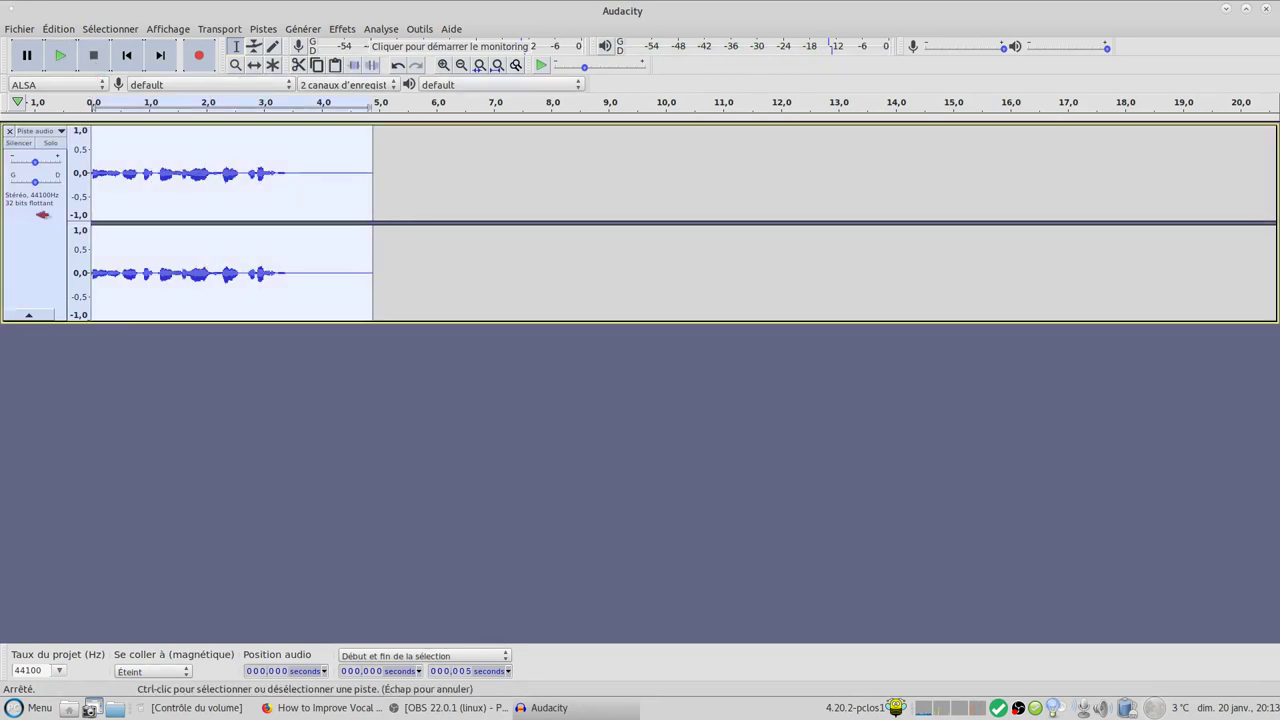
click(503, 67)
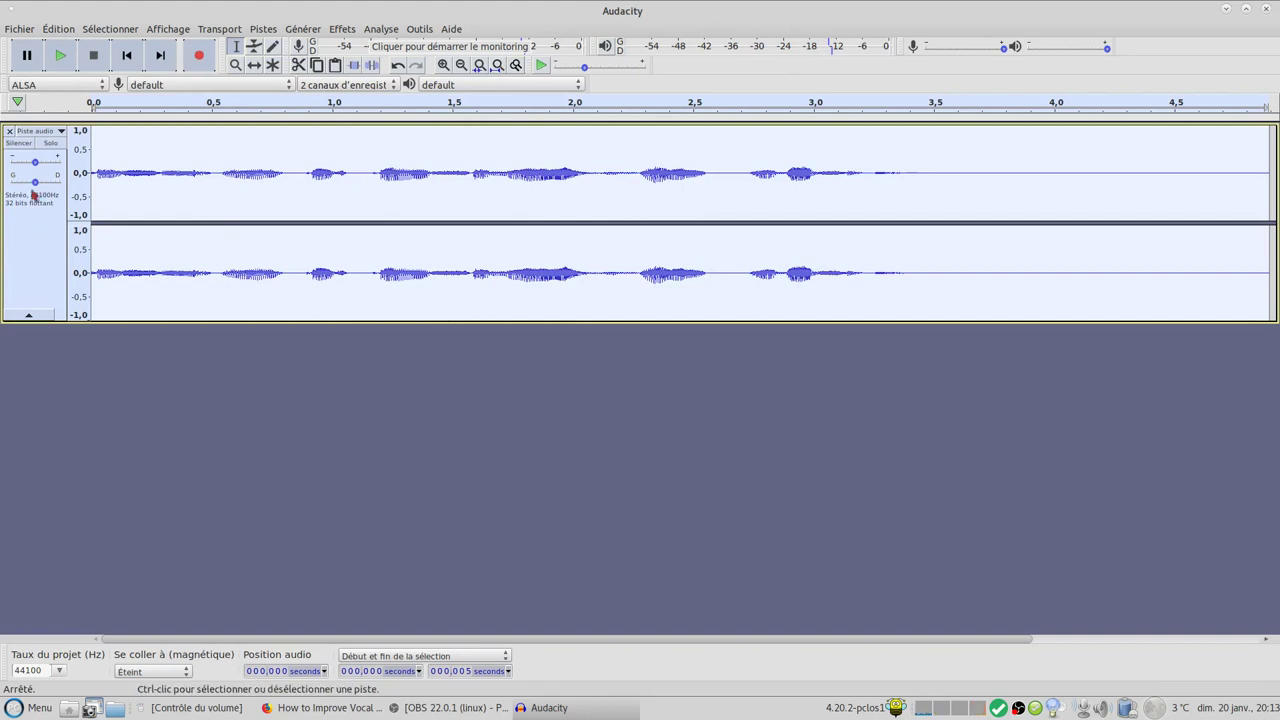
Duplicate the recorded voice track and solo the copy.
click(57, 31)
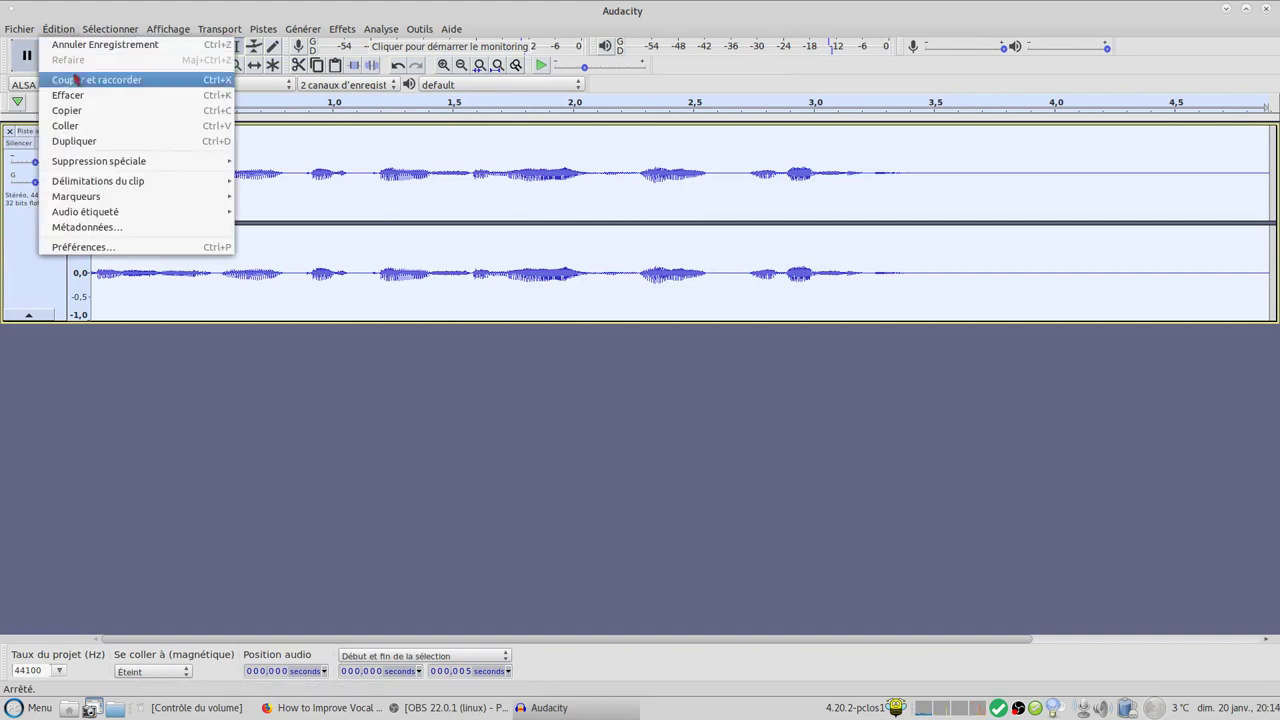
click(100, 141)
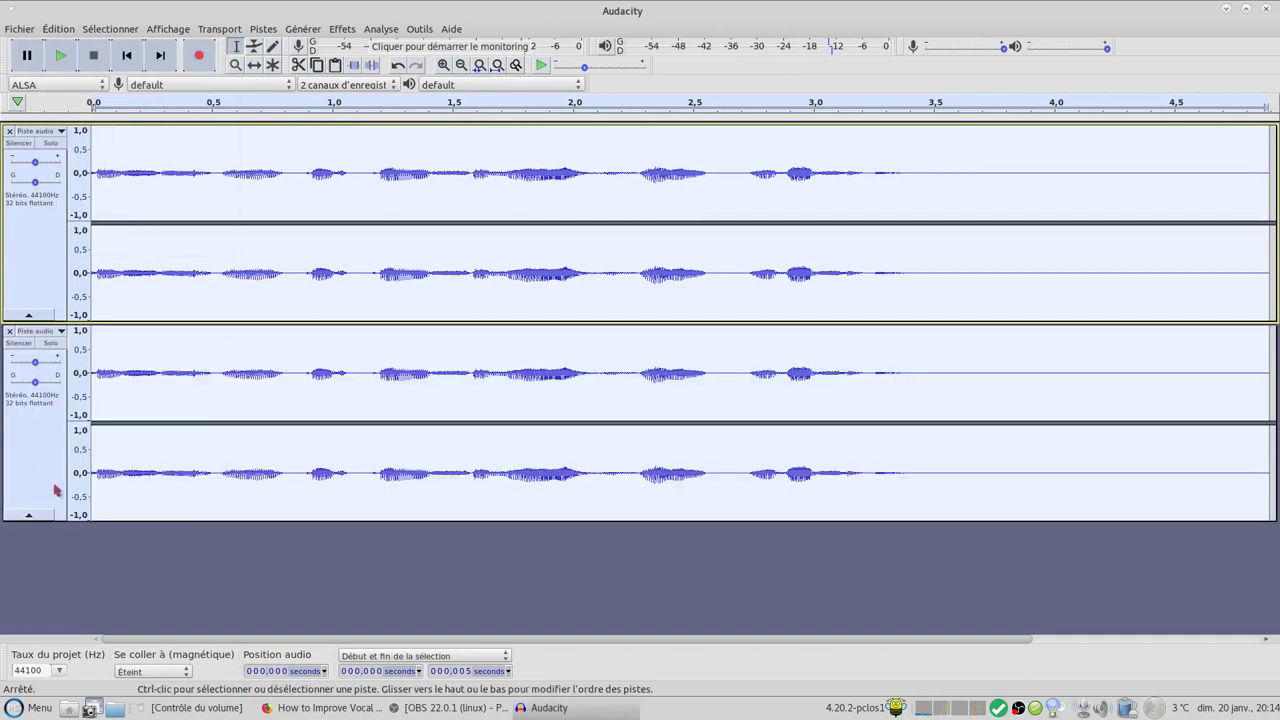
click(52, 346)
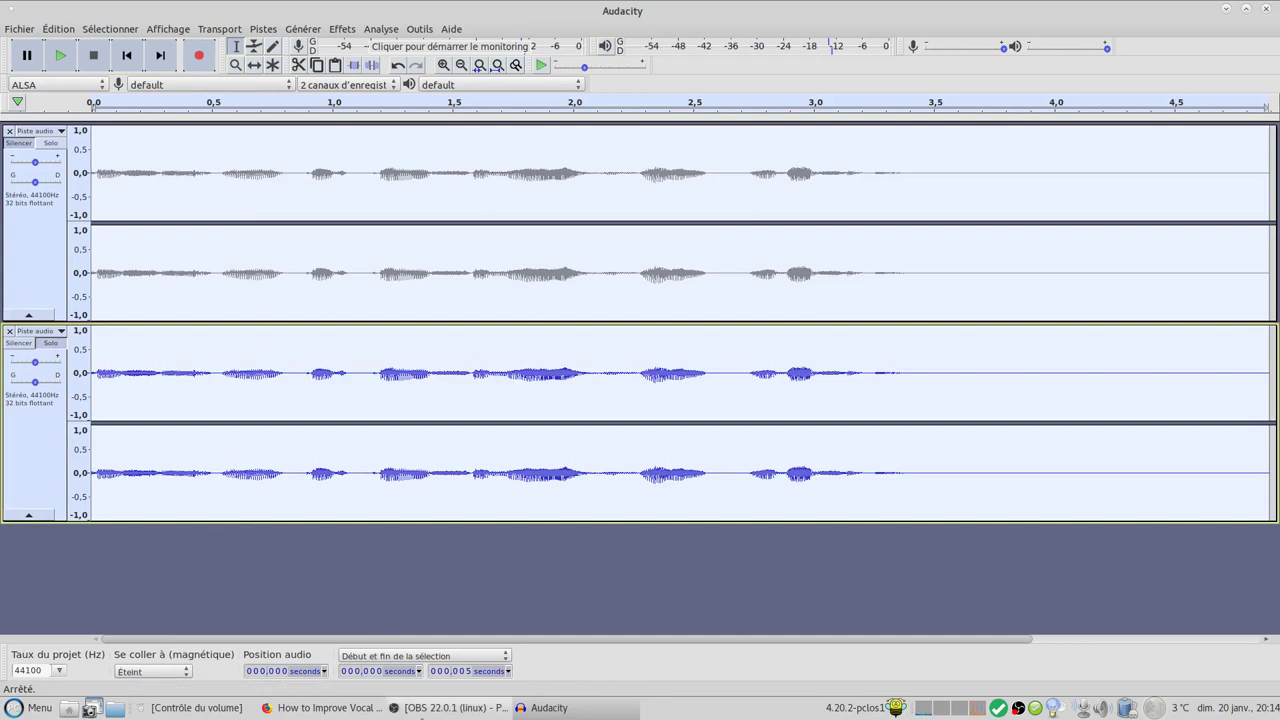
Consult the article's Step 2 in Firefox and capture a noise profile in Audacity from the duplicate track's quiet stretch at about 3.3 s.
click(291, 708)
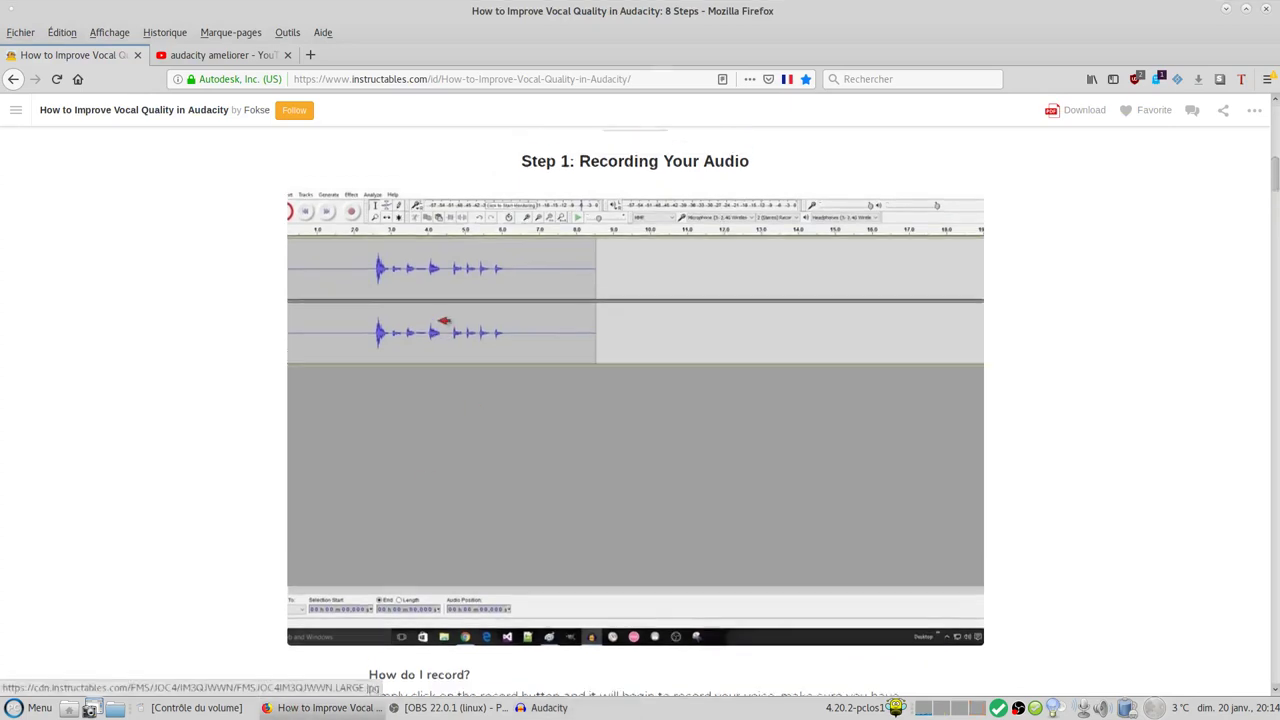
scroll(445, 321, up, 1)
scroll(445, 321, down, 10)
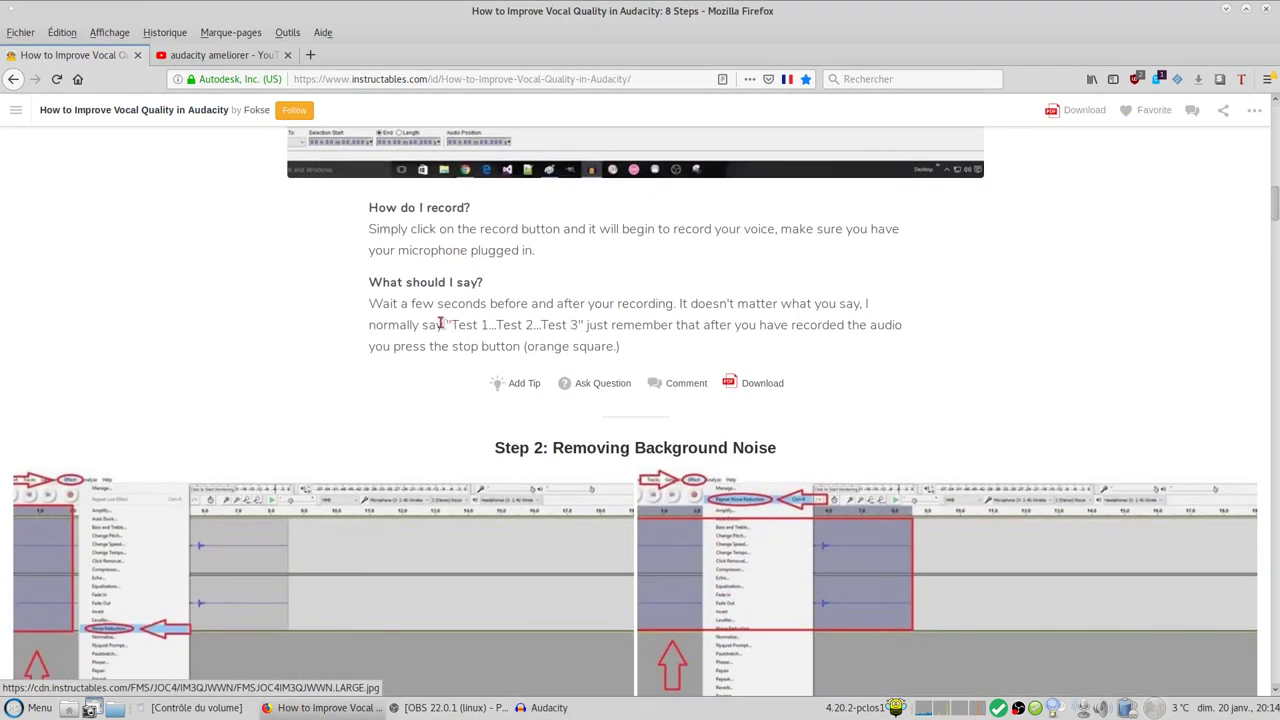
scroll(441, 326, down, 6)
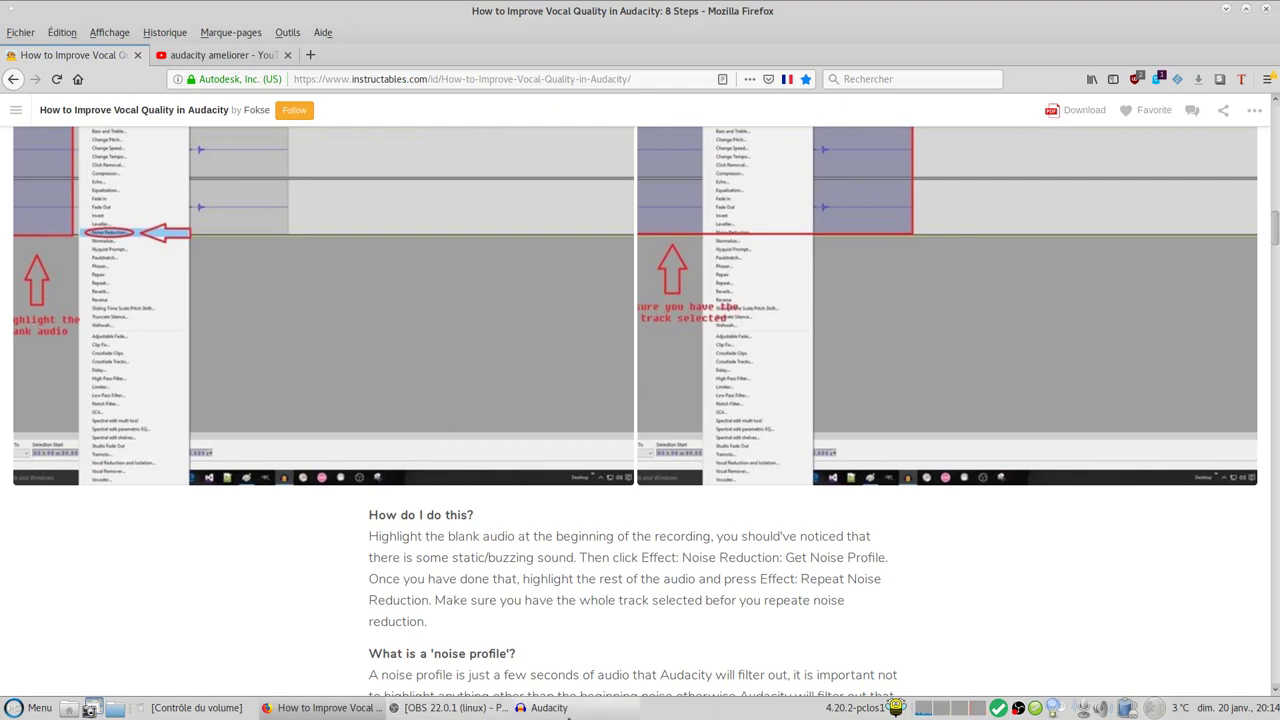
click(549, 707)
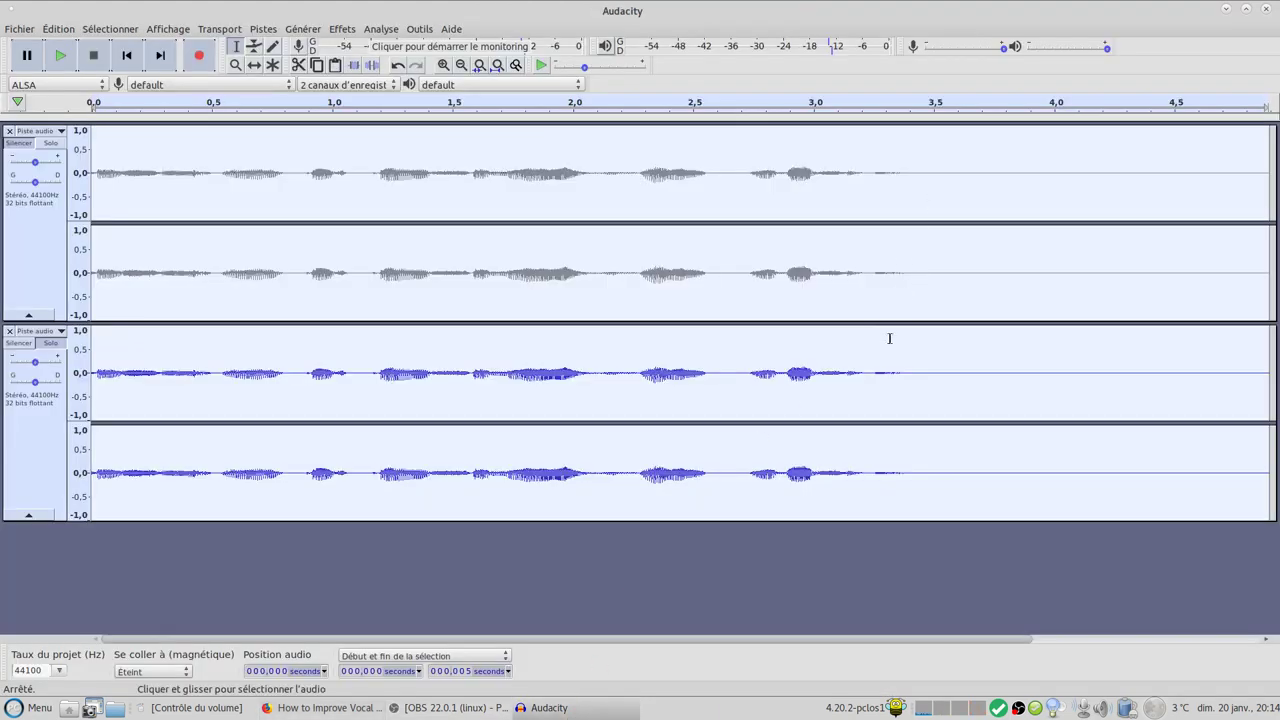
drag(875, 374, 908, 378)
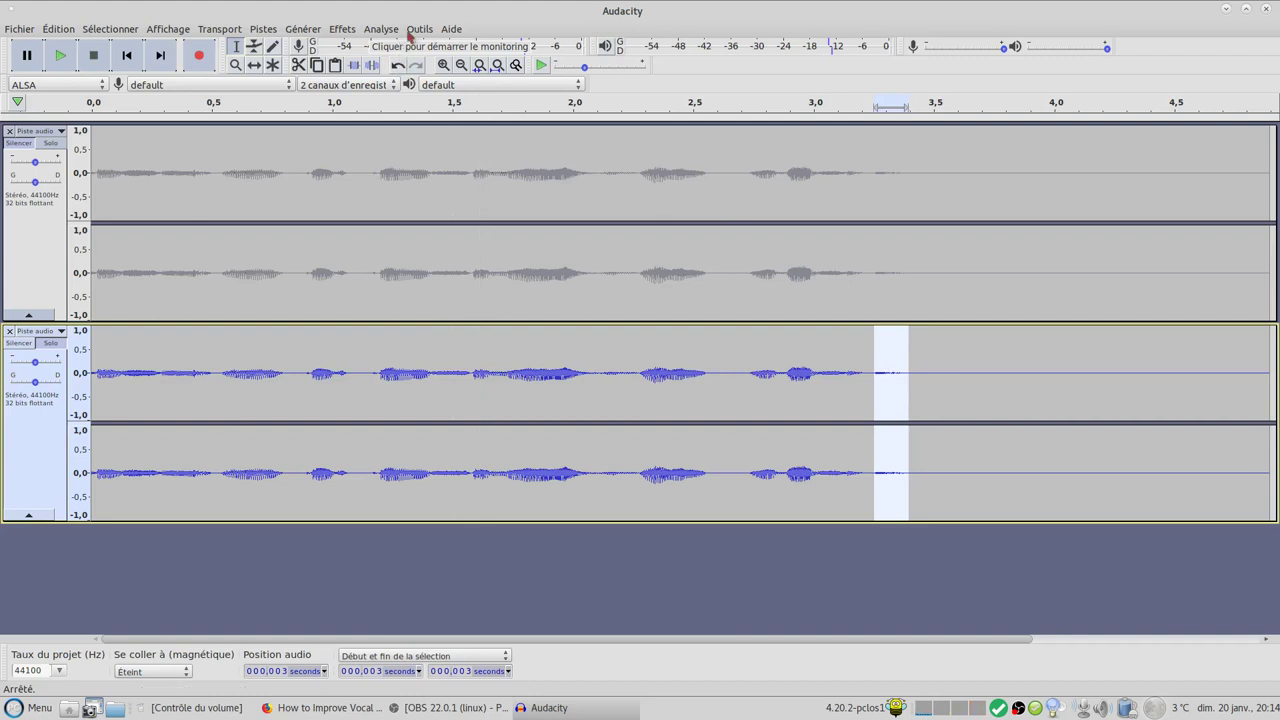
click(341, 30)
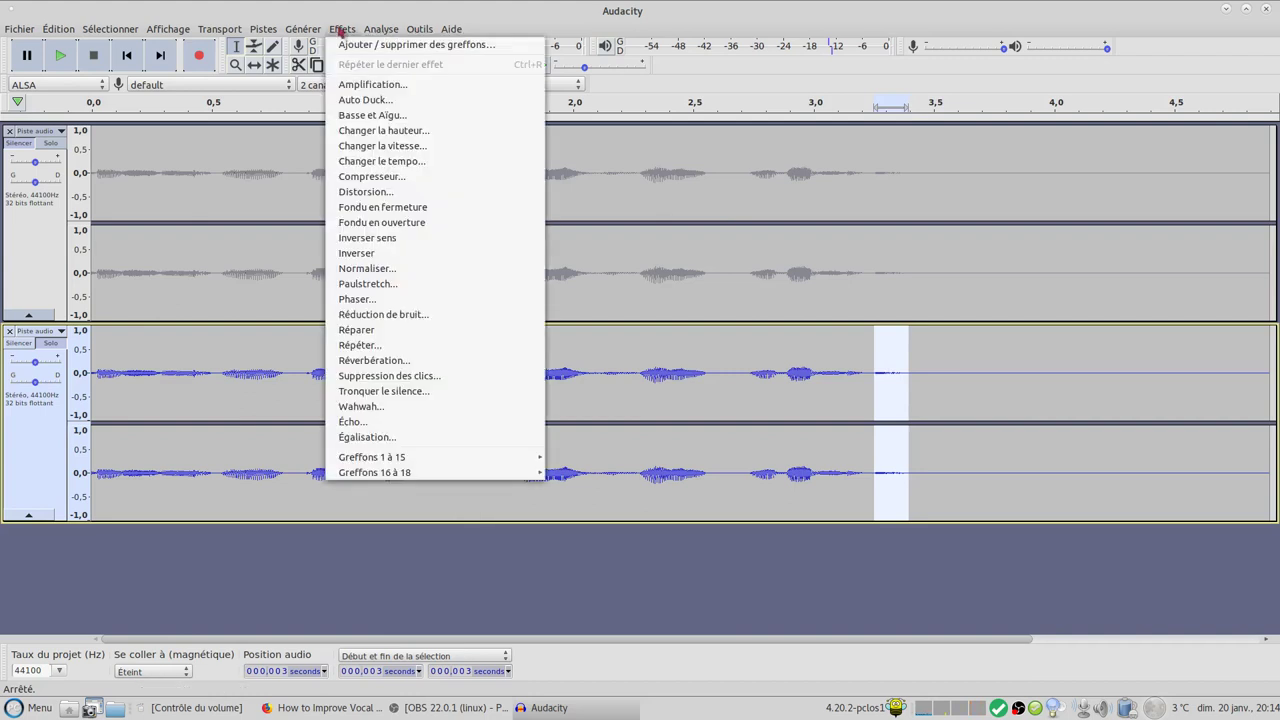
click(431, 315)
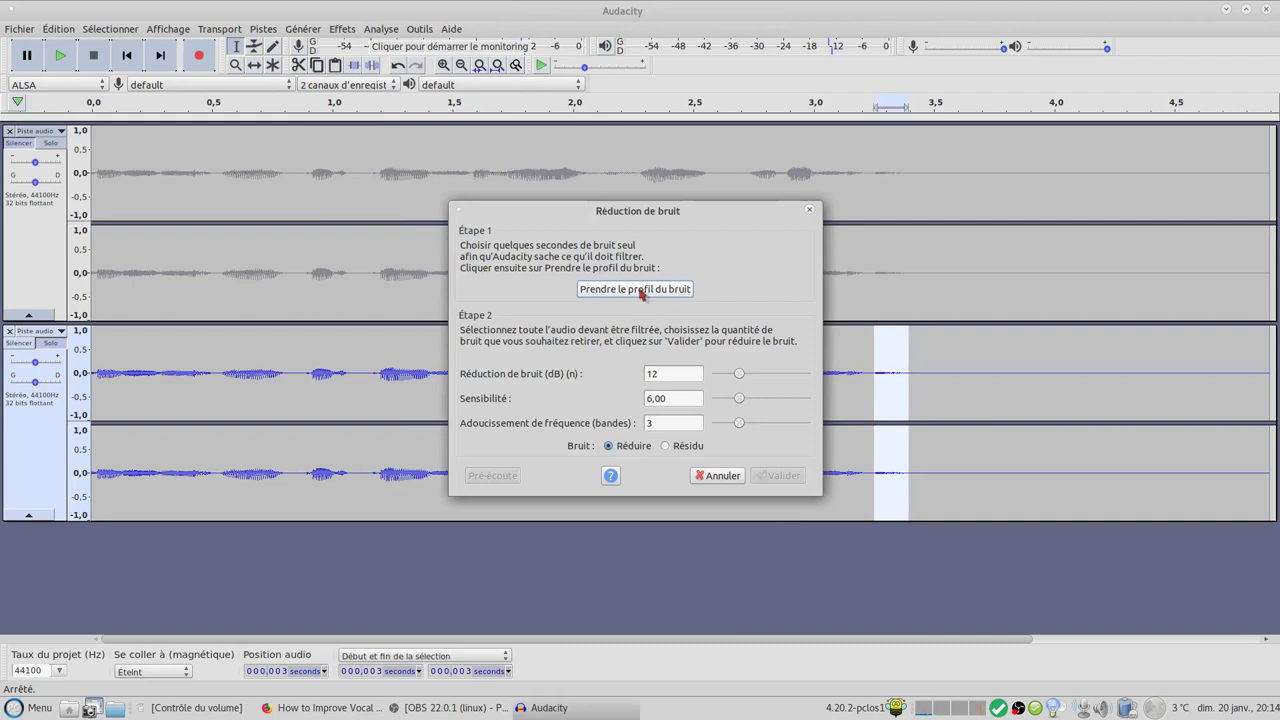
click(640, 289)
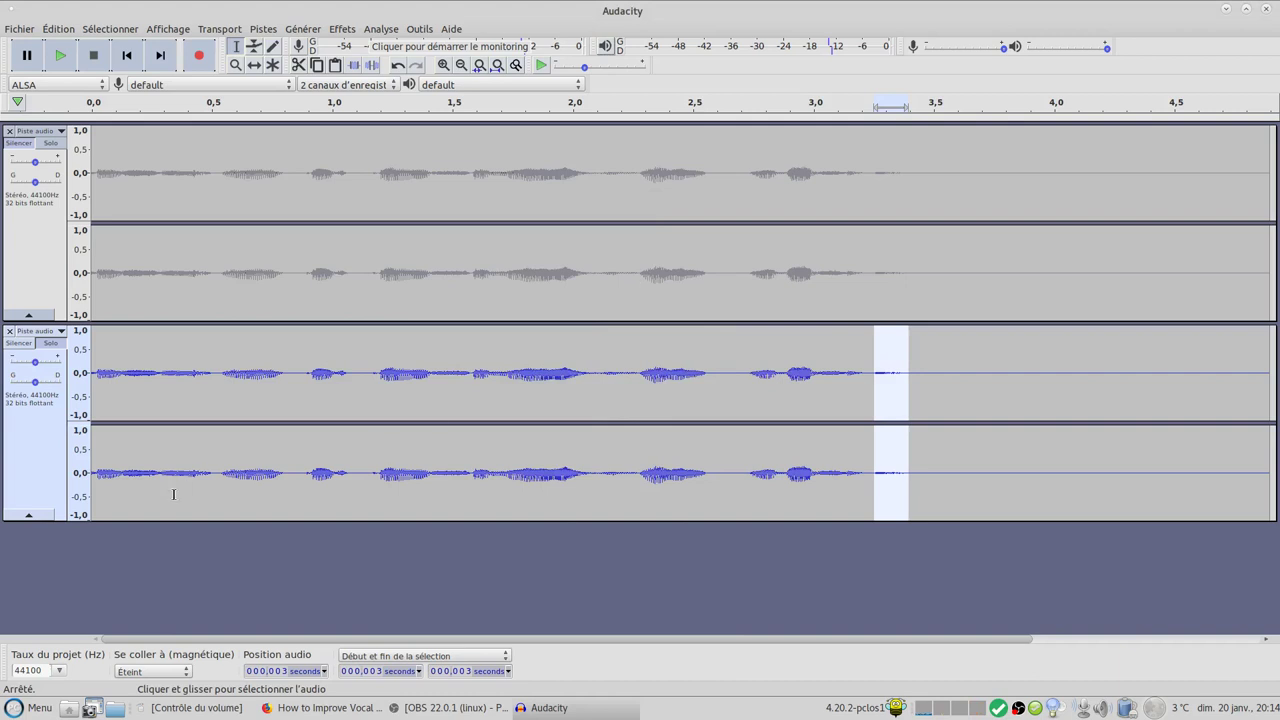
Apply Noise Reduction to the whole duplicate track with 12 dB reduction, sensitivity 6,00 and 3 frequency-smoothing bands.
click(40, 453)
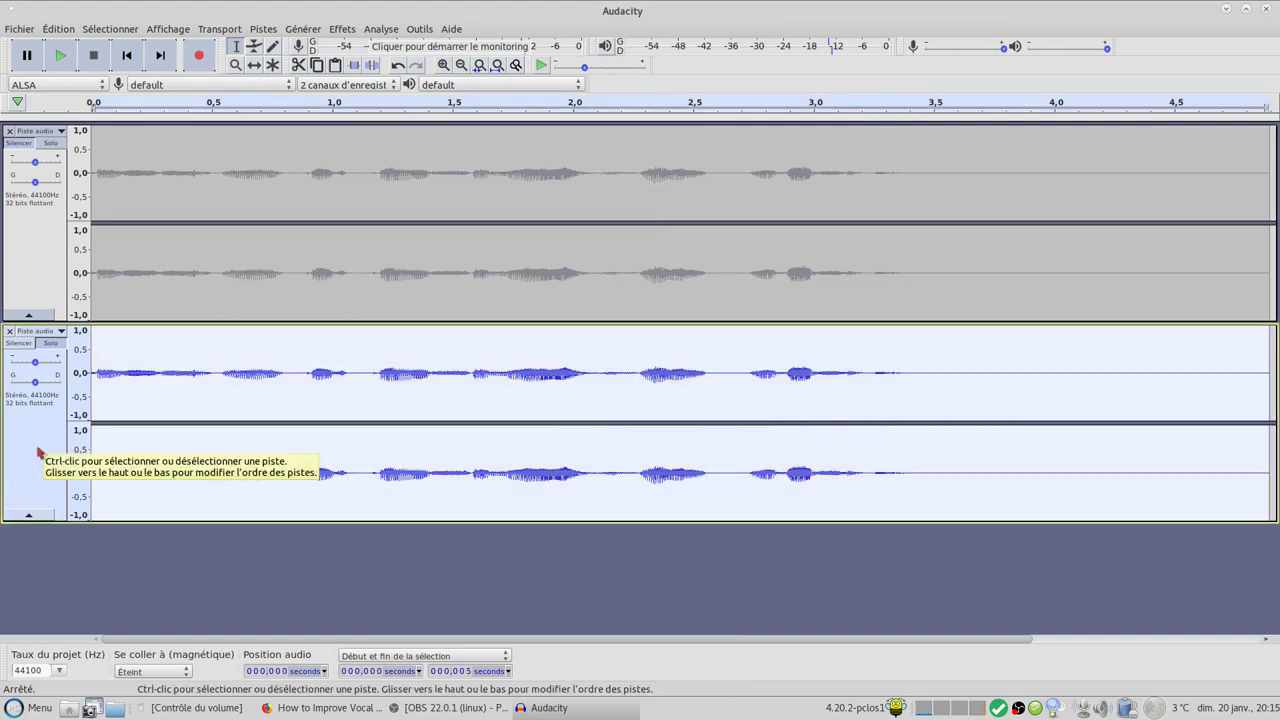
click(341, 30)
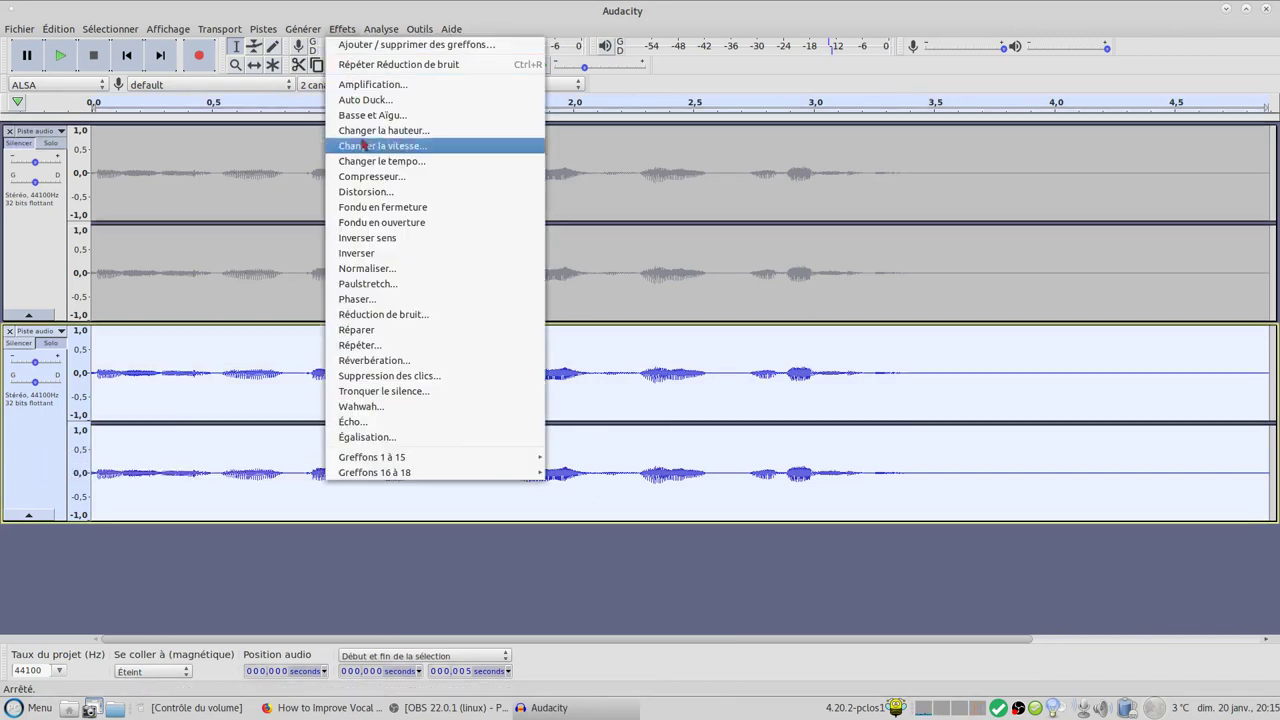
click(401, 316)
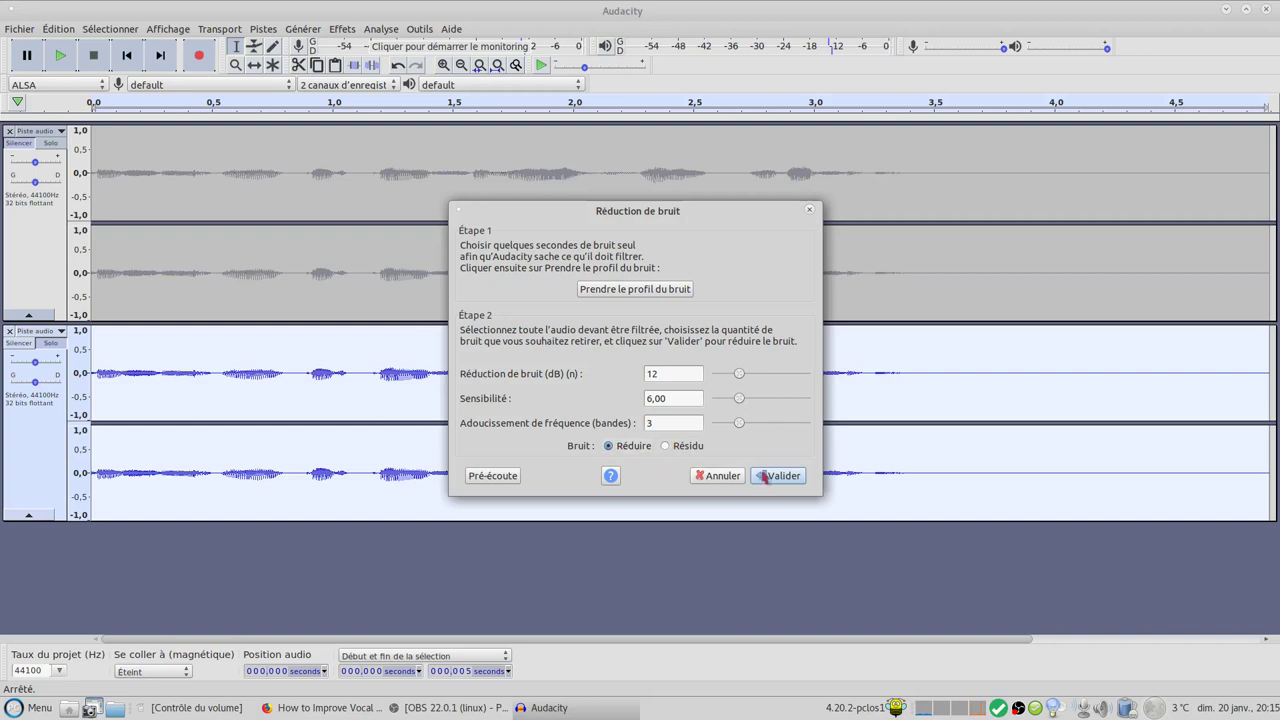
drag(750, 210, 606, 216)
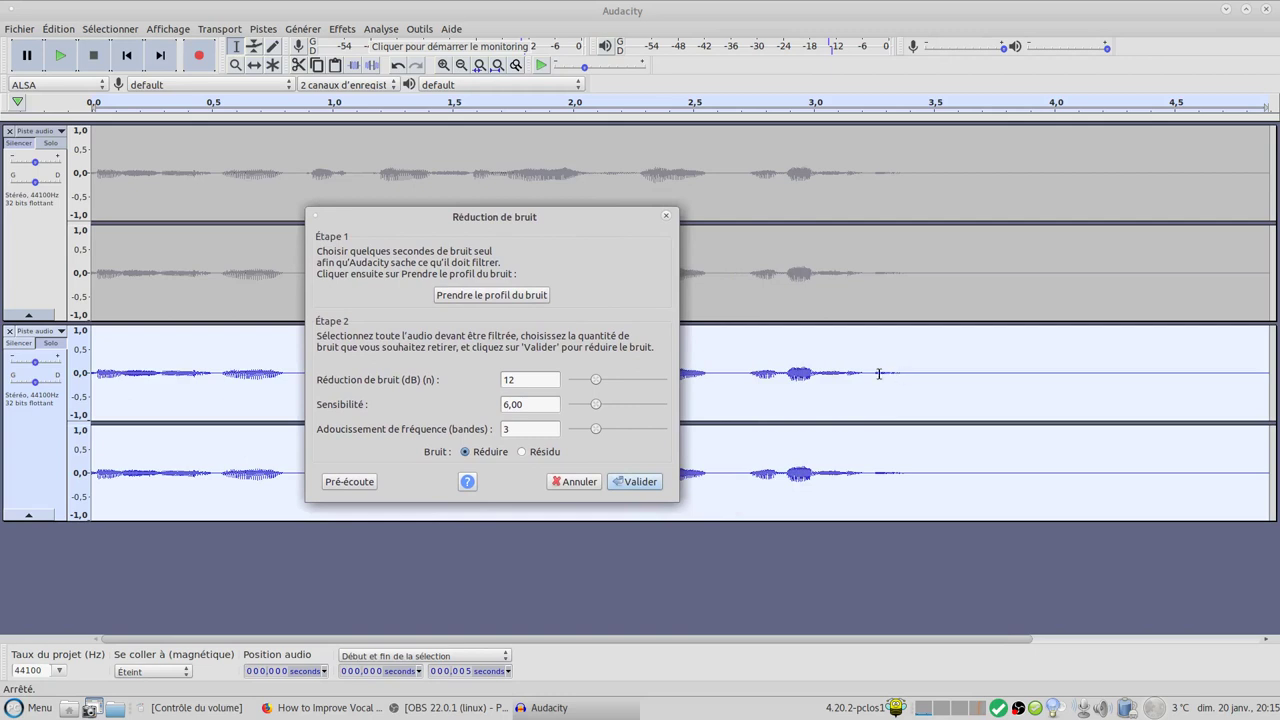
click(637, 482)
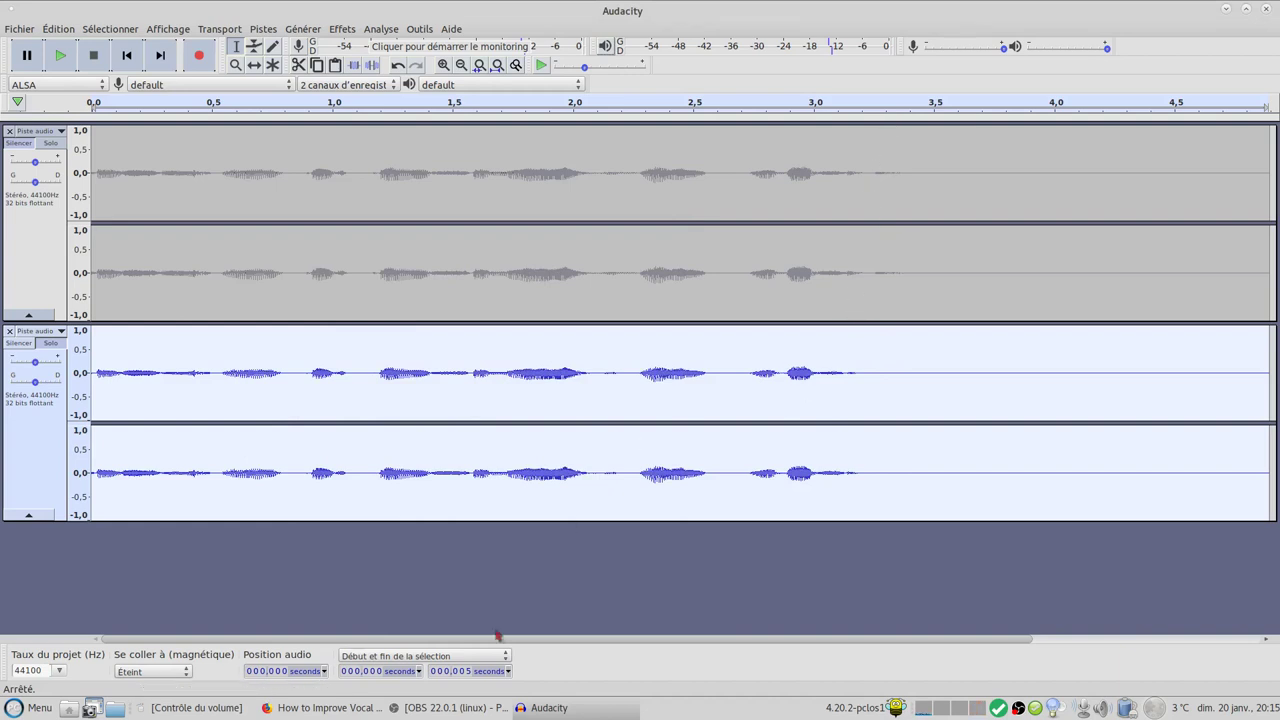
Check the article's compressor settings in Firefox, and preview and apply Audacity's Compressor to the duplicate track at -20 dB threshold, -40 dB noise floor, 3:1 ratio.
click(322, 707)
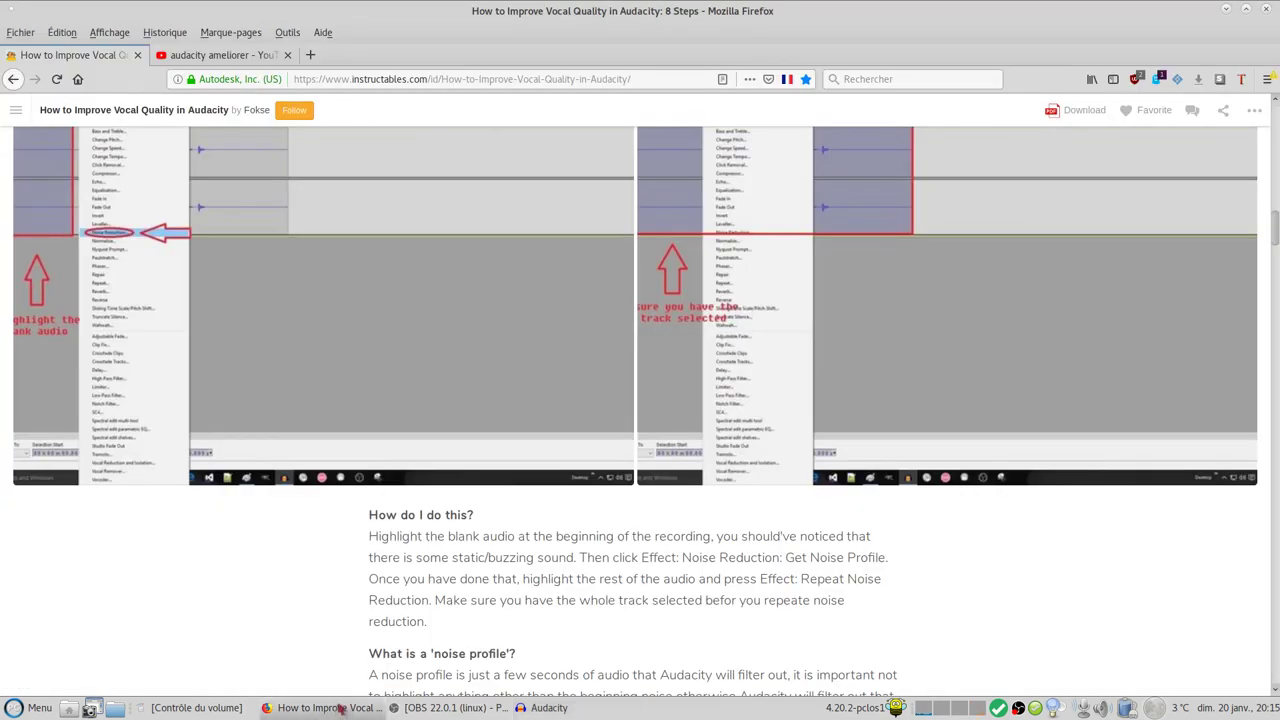
scroll(536, 372, down, 4)
scroll(531, 362, up, 1)
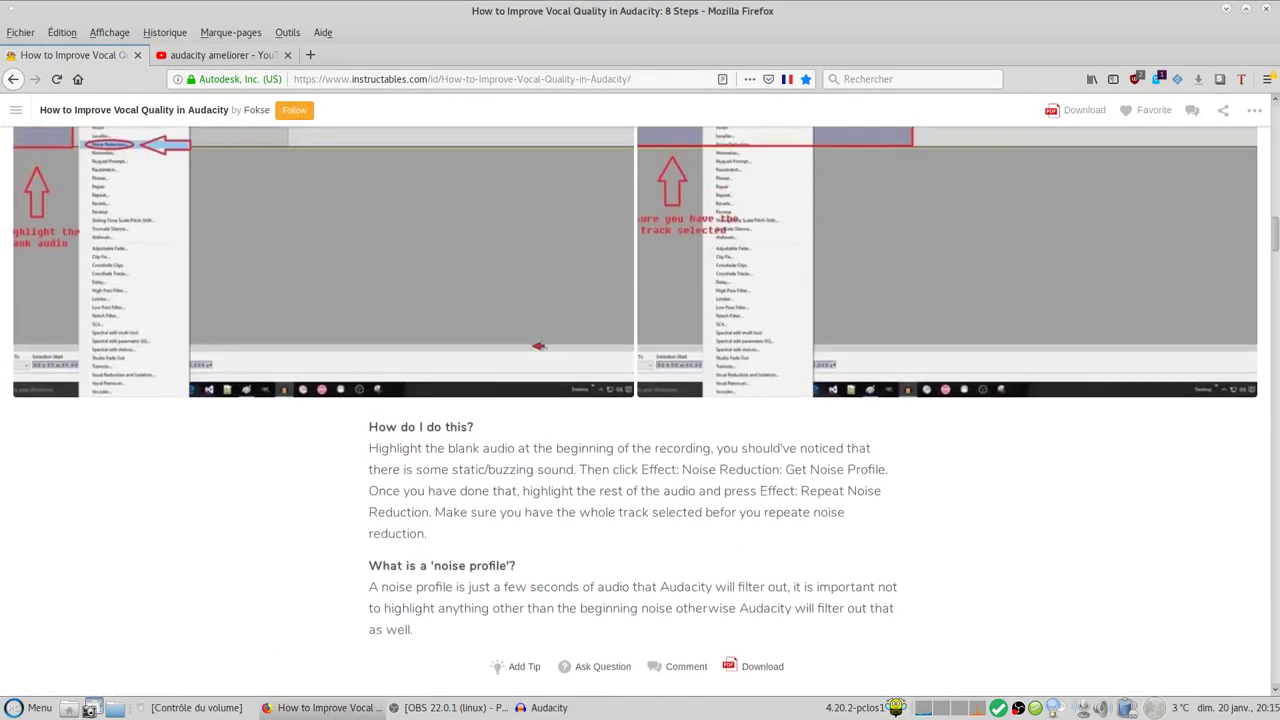
scroll(531, 350, down, 10)
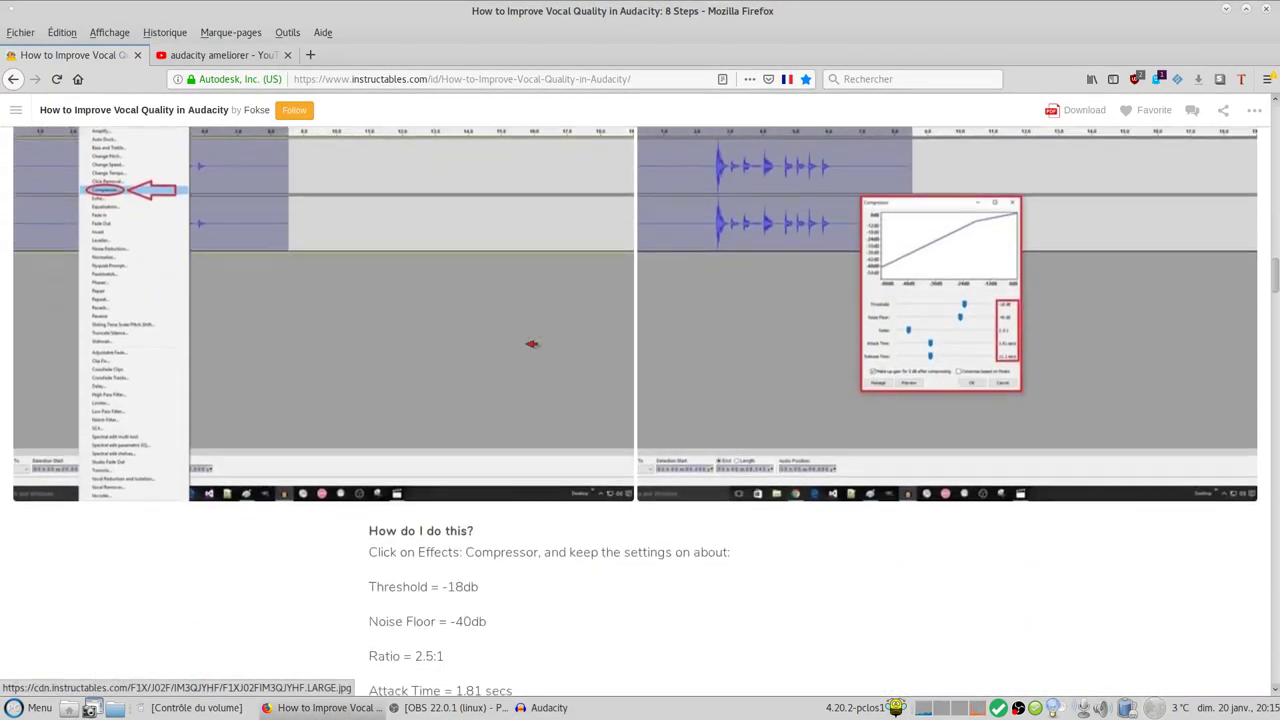
scroll(531, 344, down, 4)
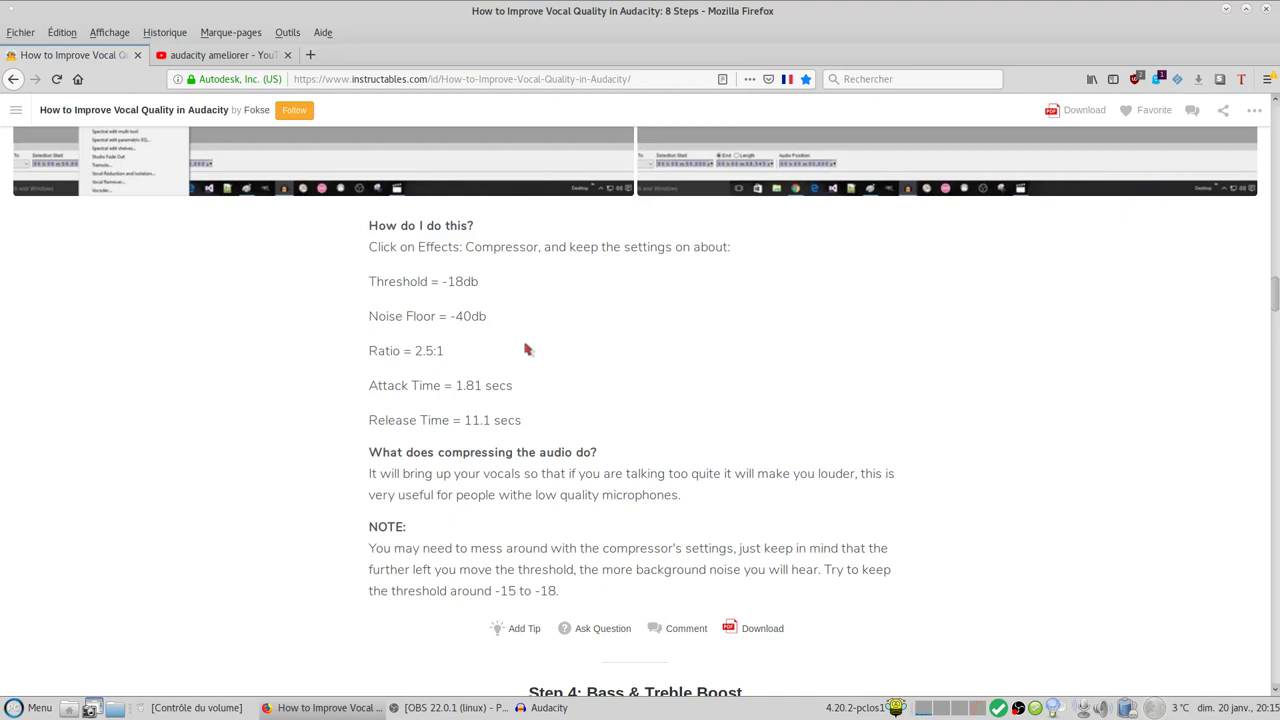
click(545, 707)
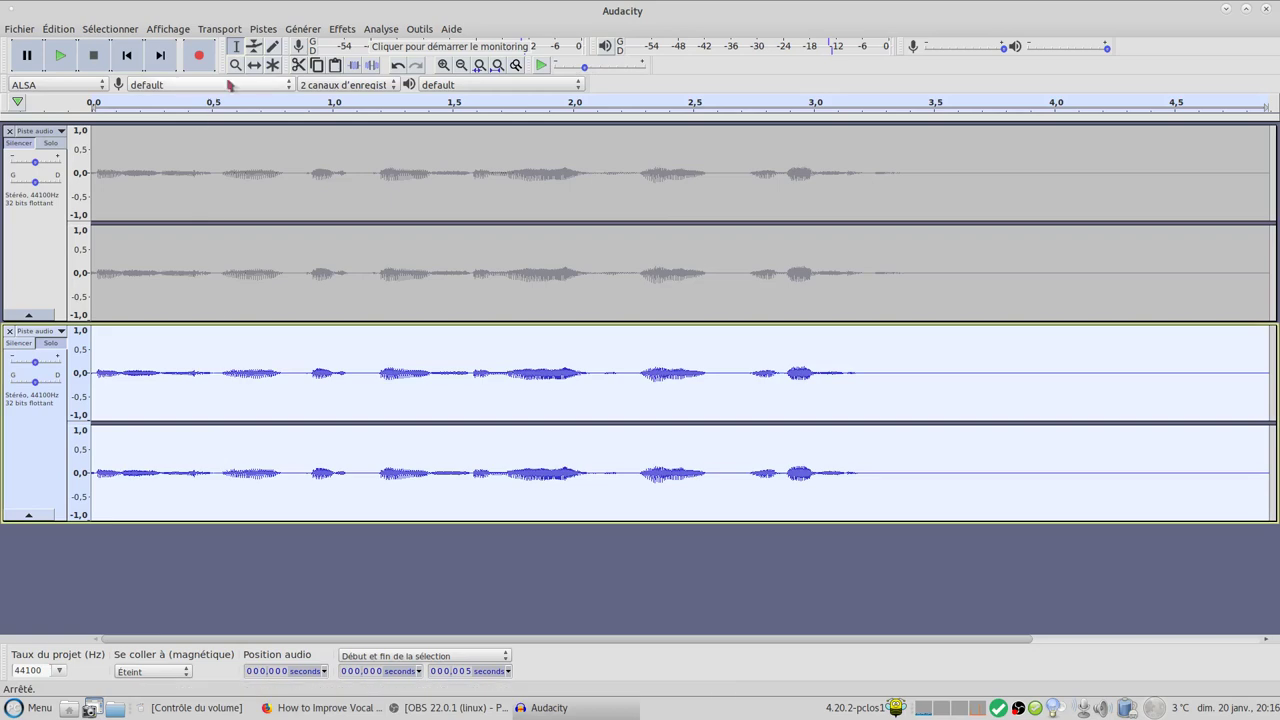
click(341, 30)
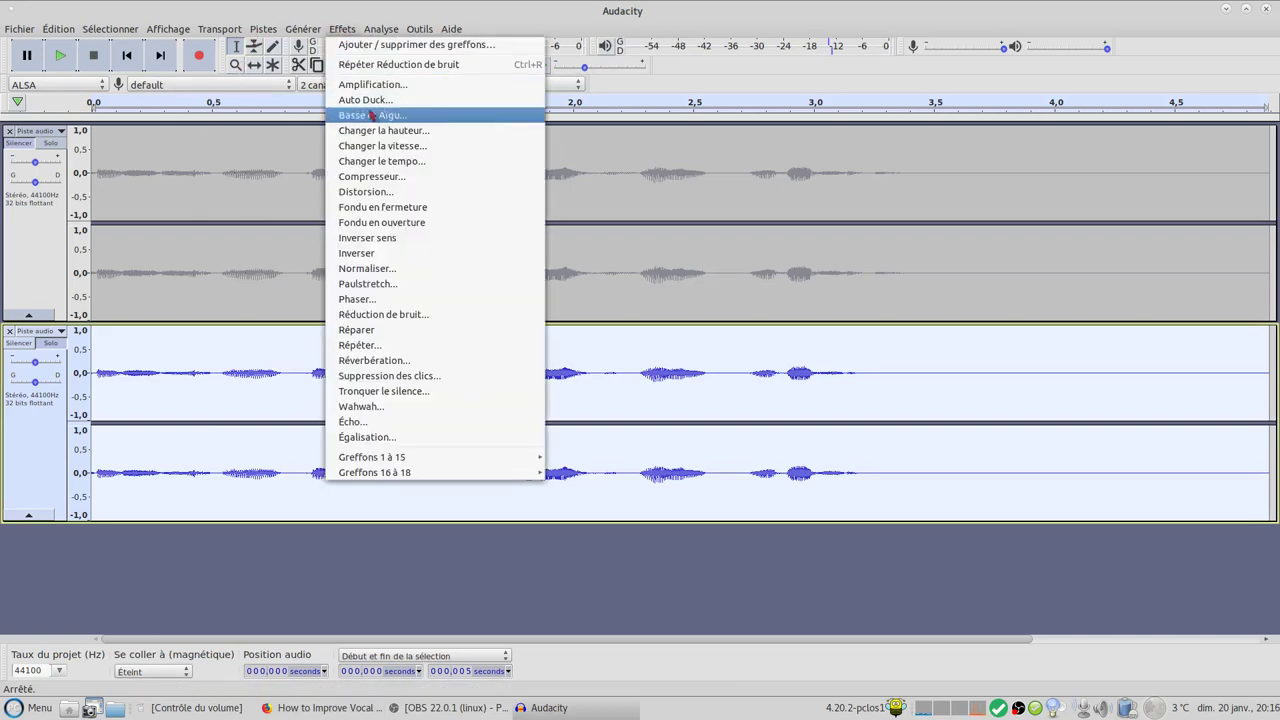
click(388, 177)
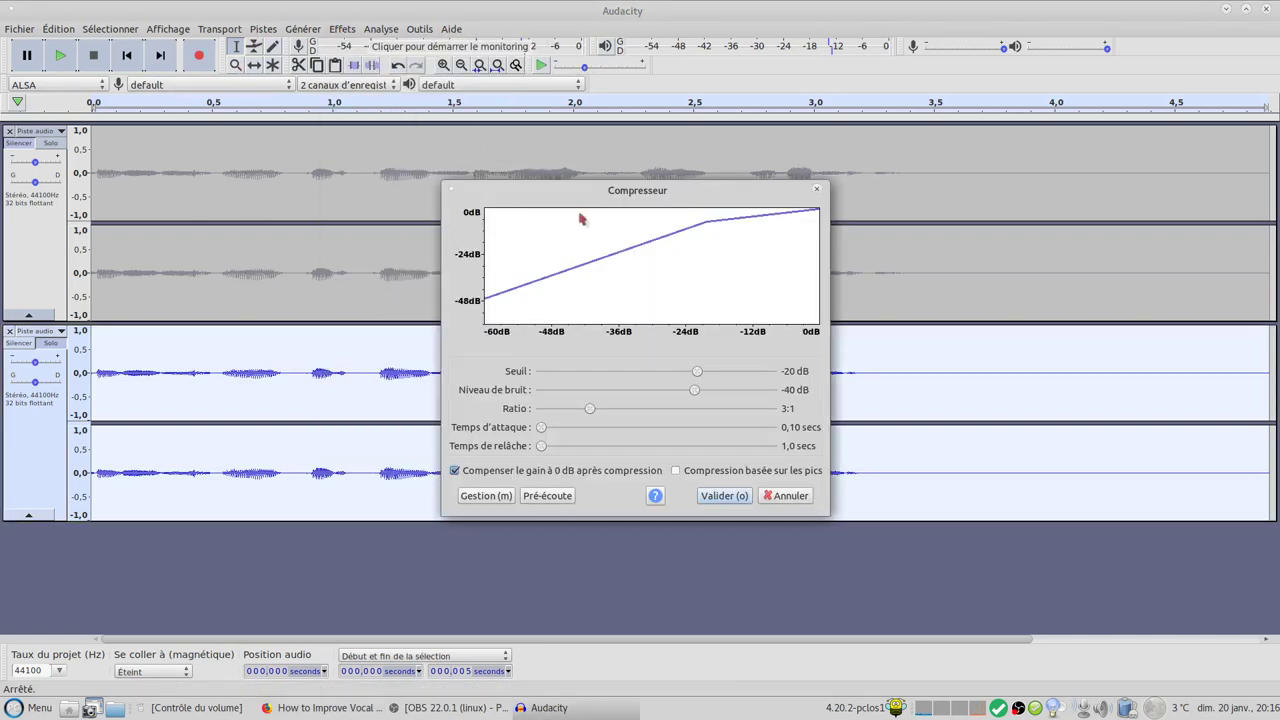
drag(617, 194, 947, 296)
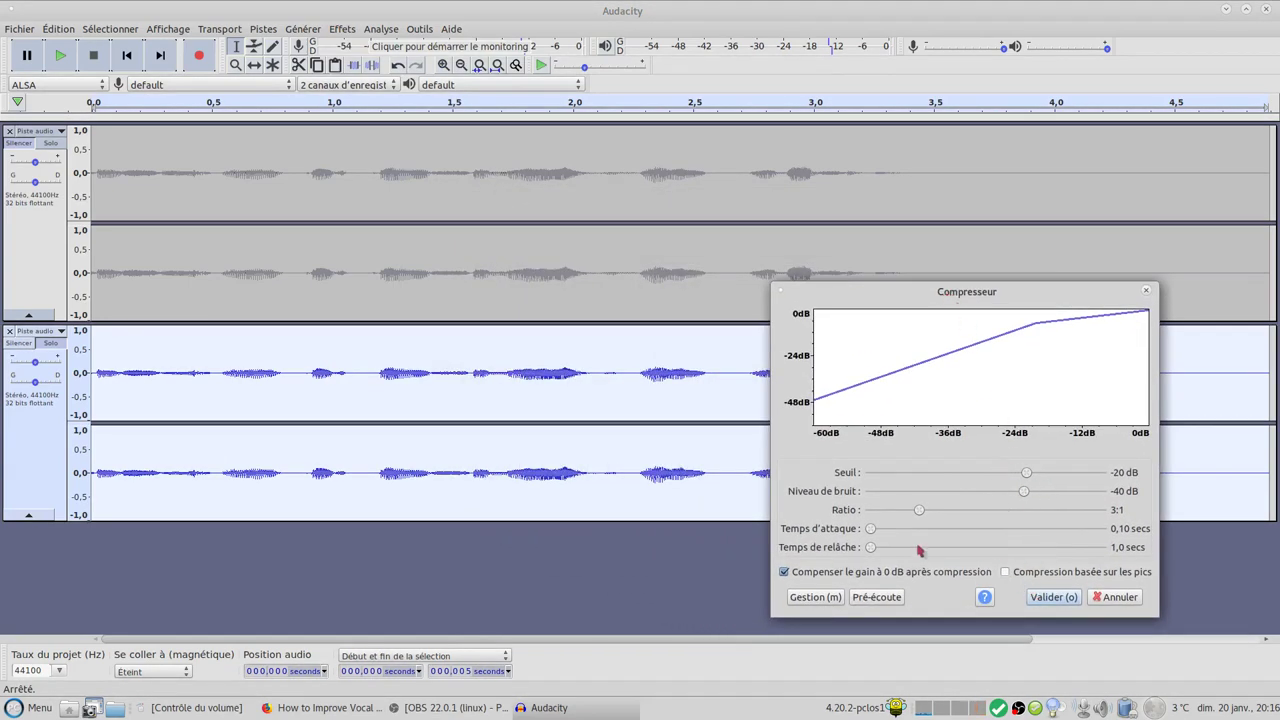
click(877, 597)
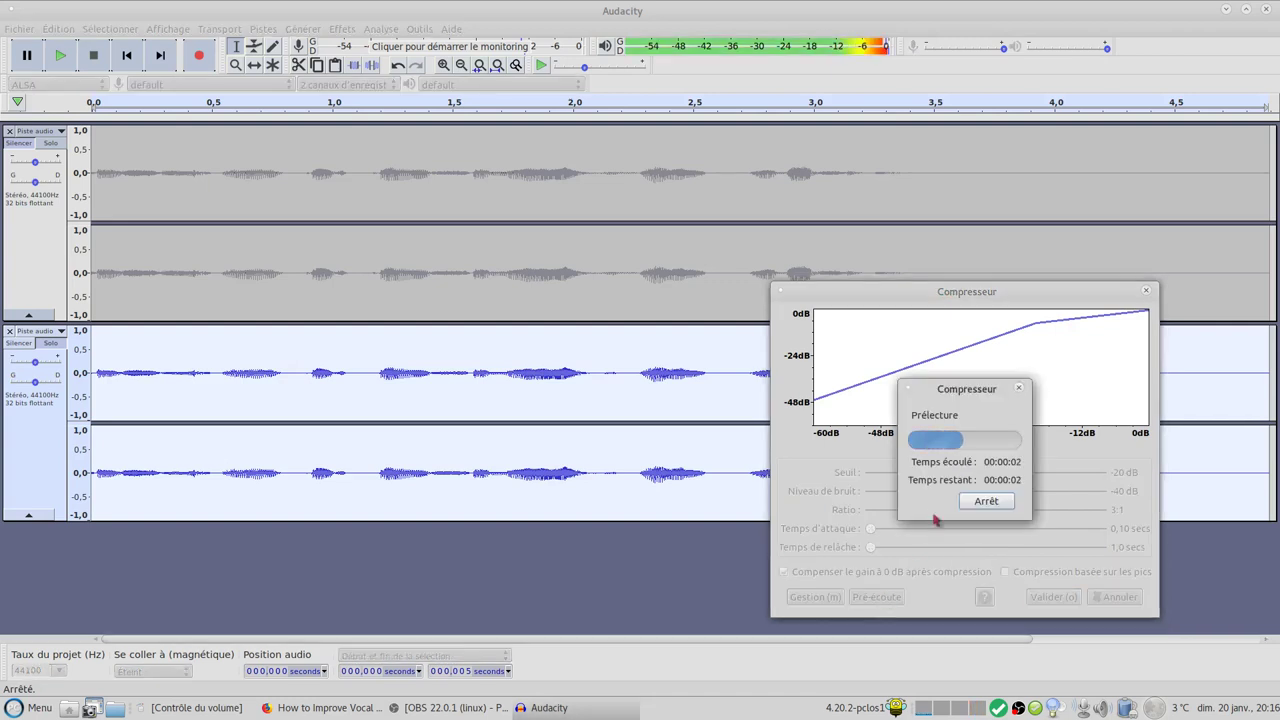
click(984, 504)
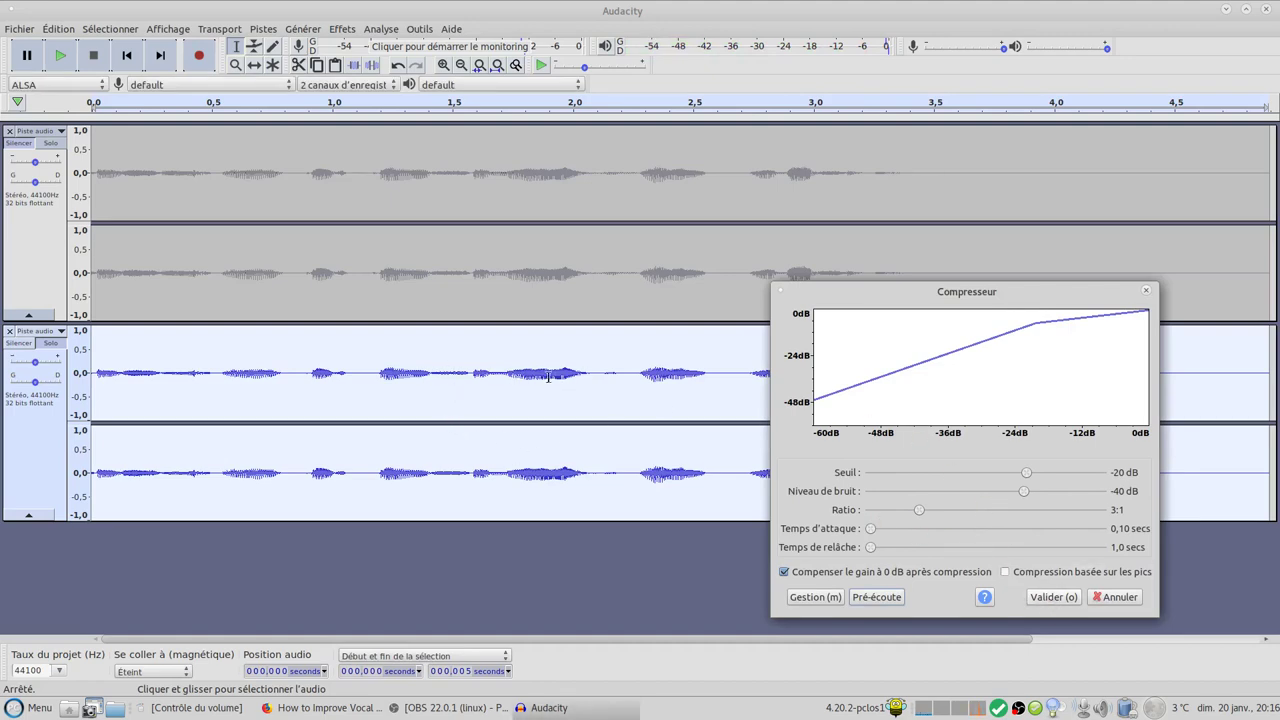
click(1049, 599)
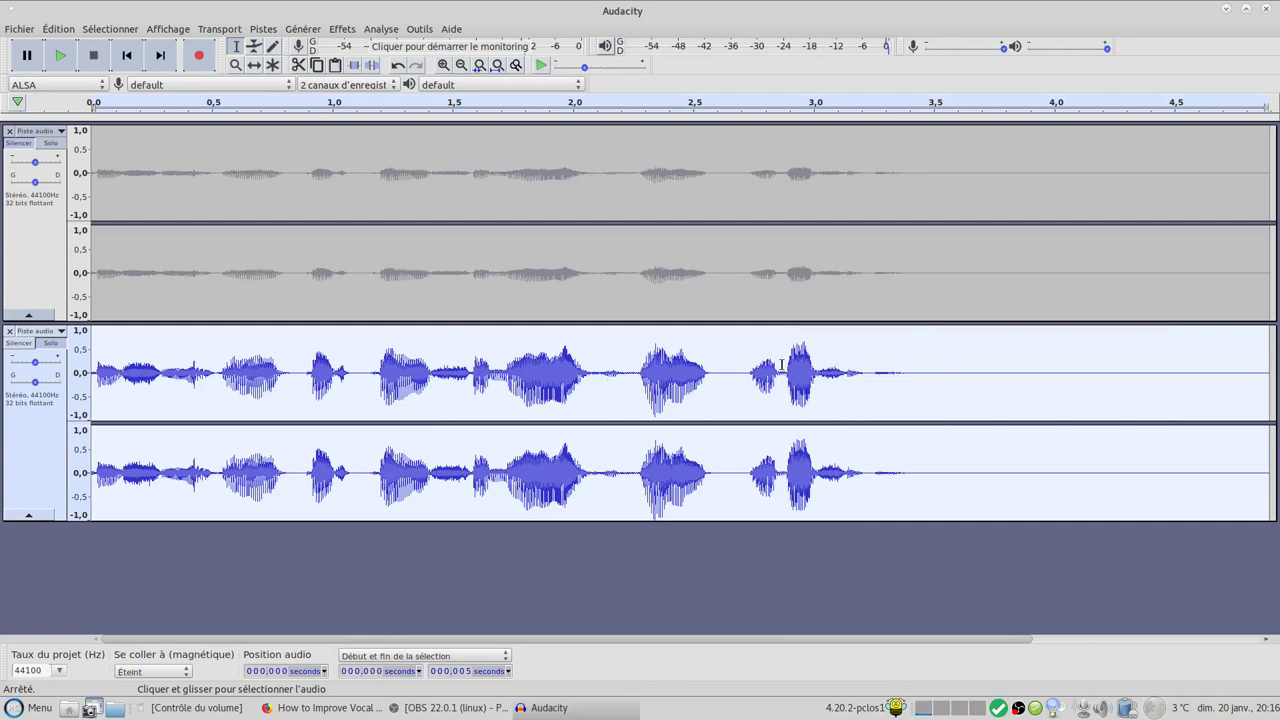
Consult the article's Step 4 on bass and treble boost in Firefox, and load the Bass Boost curve into Audacity's Equalization for the duplicate track.
click(302, 708)
scroll(290, 464, down, 5)
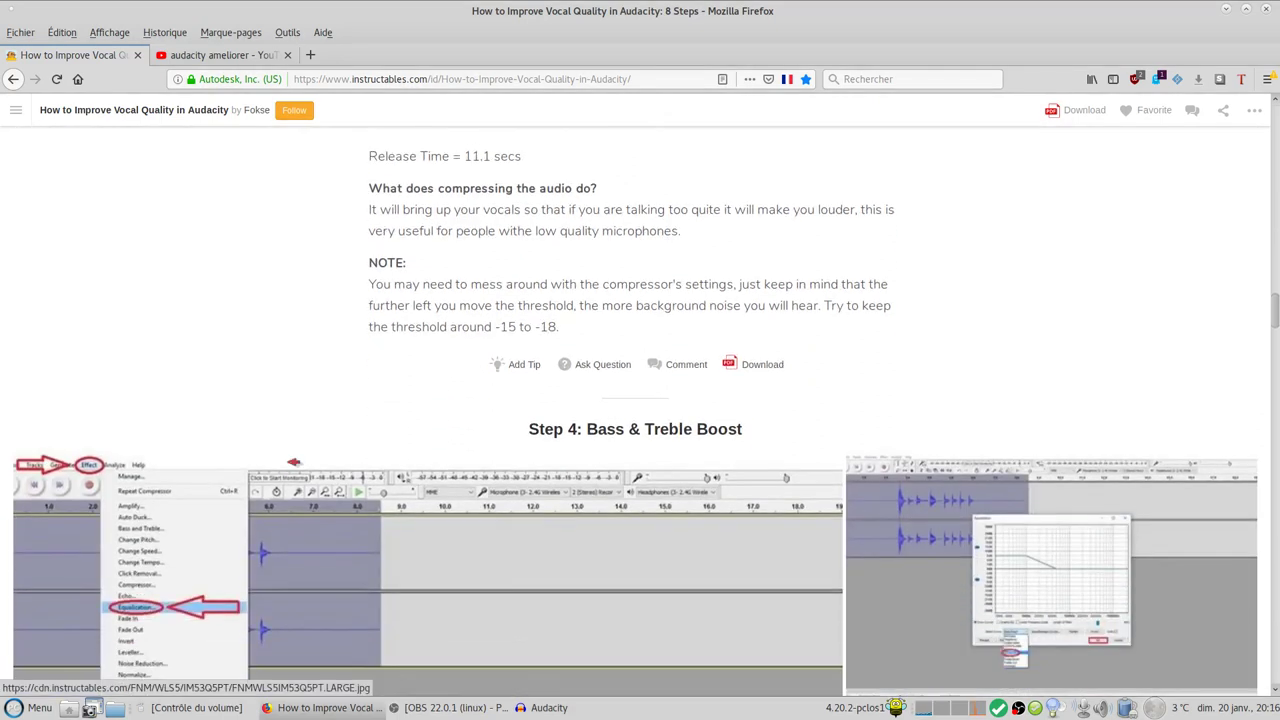
scroll(293, 462, down, 2)
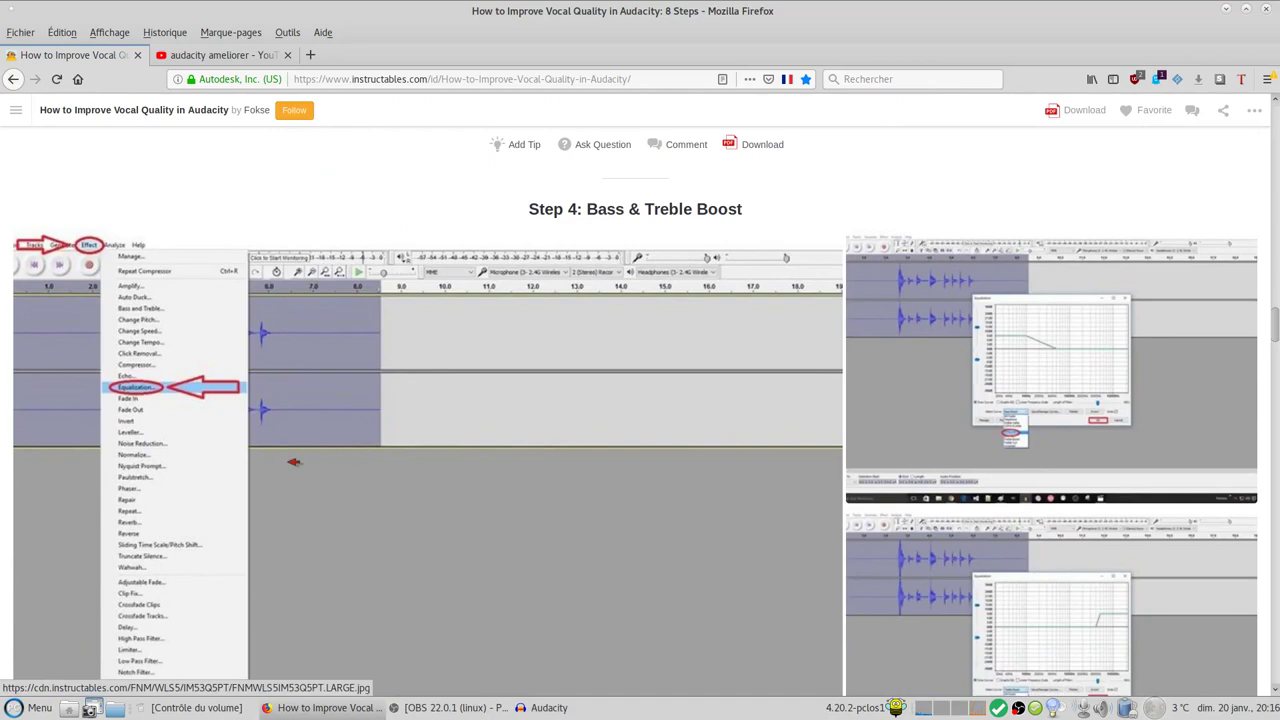
click(545, 708)
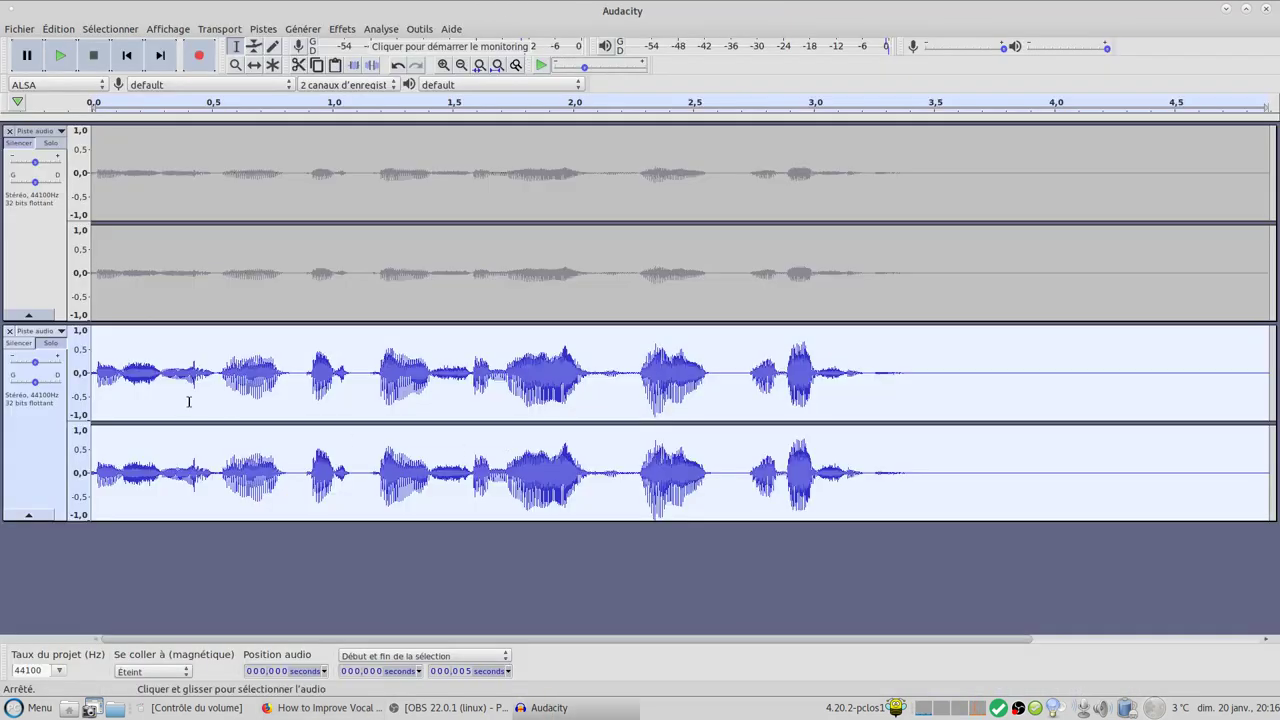
click(37, 481)
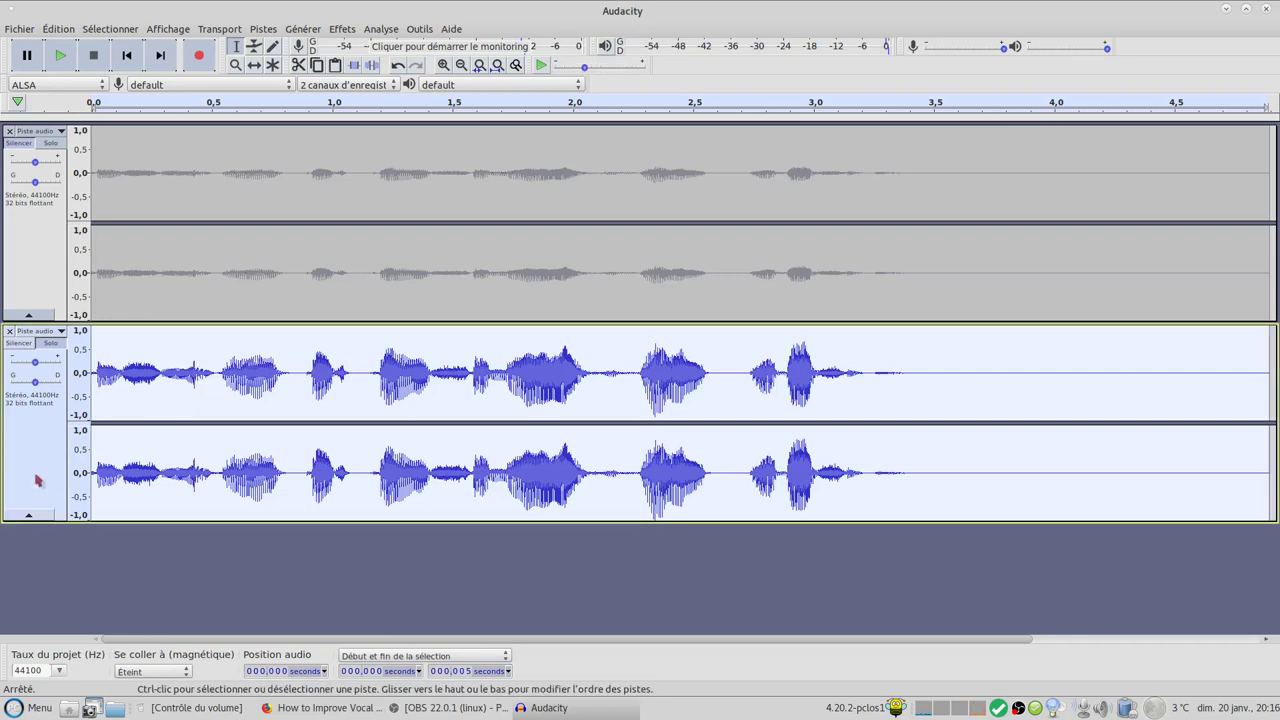
click(344, 30)
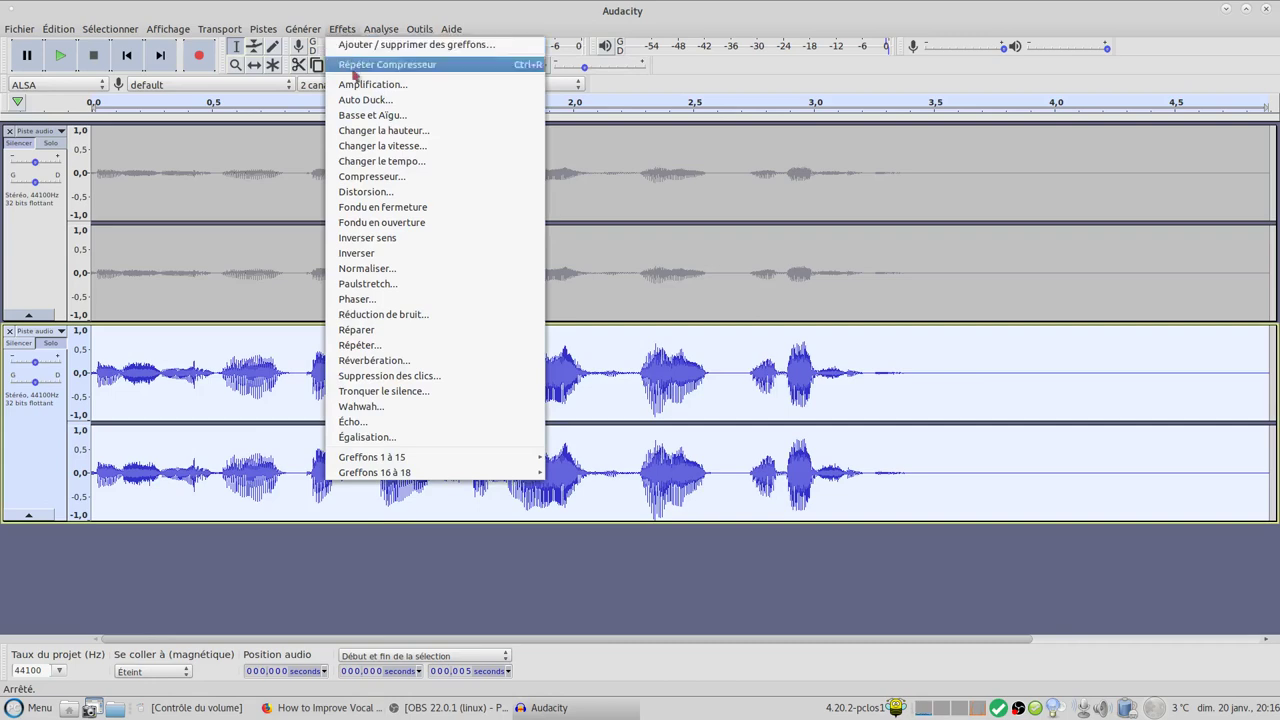
click(405, 447)
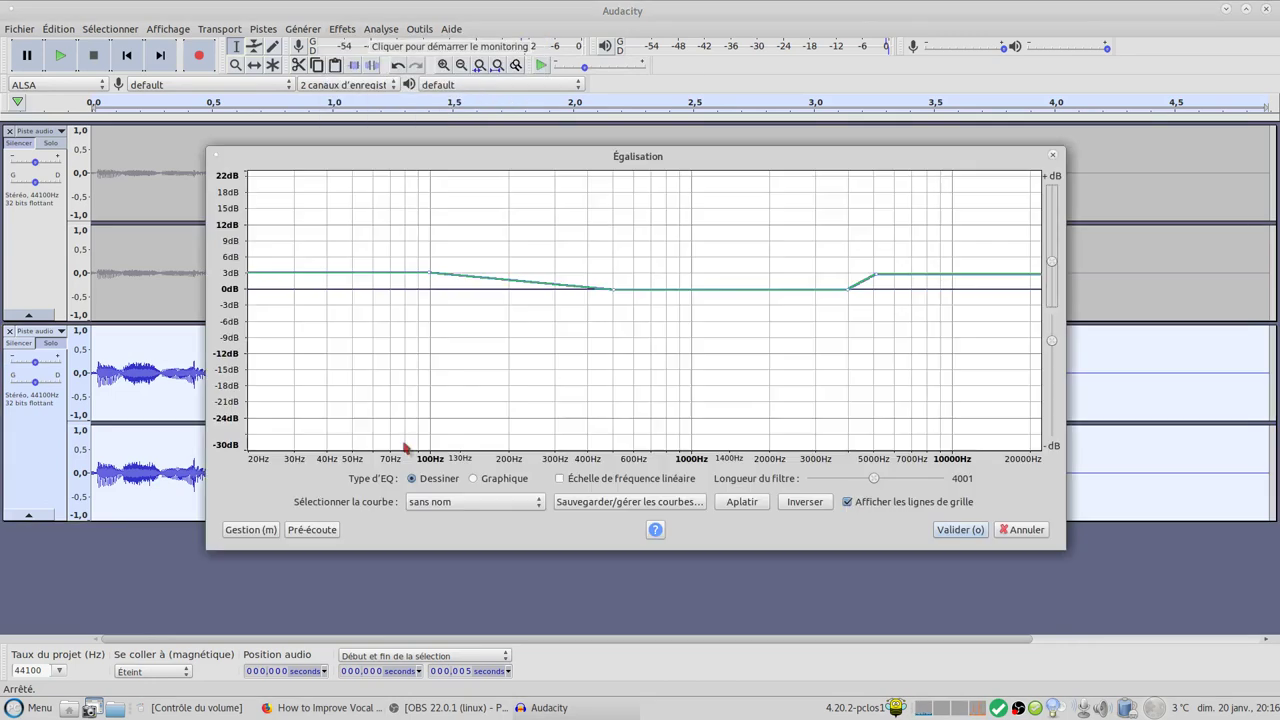
click(446, 508)
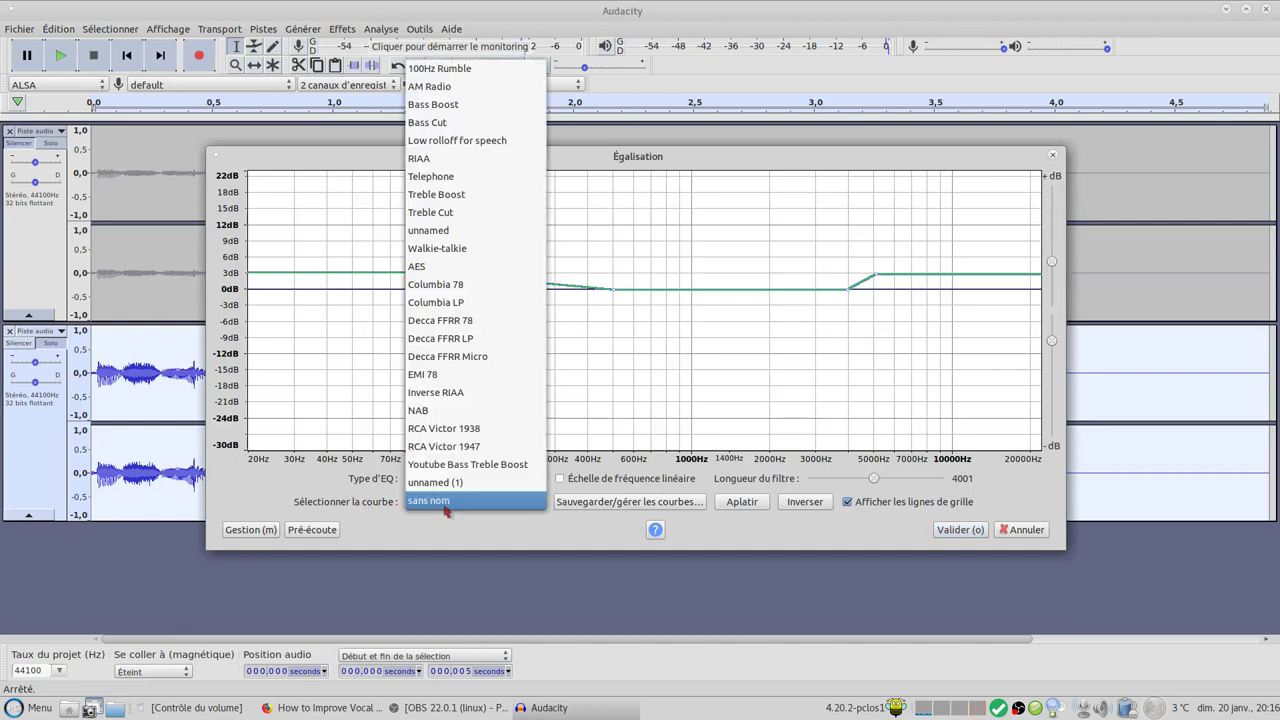
click(459, 108)
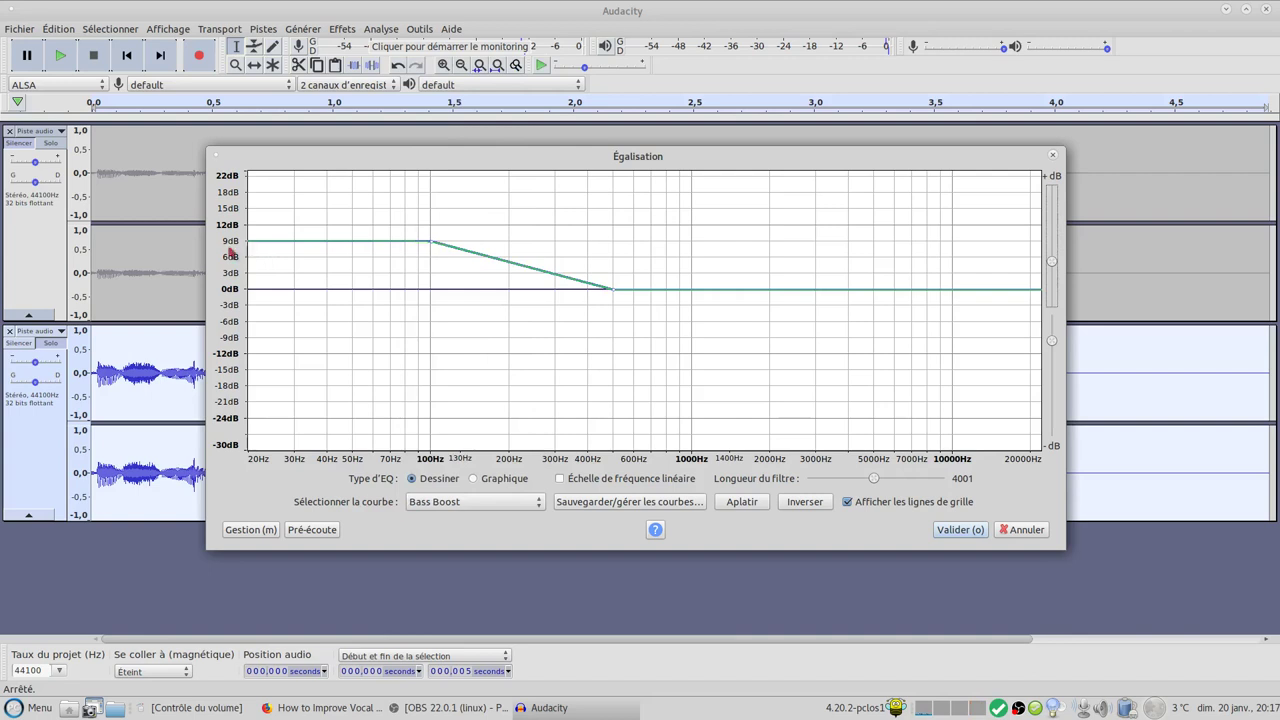
Lower the Bass Boost curve's low-frequency plateau to about 3 dB and apply the equalization to the duplicate track.
drag(433, 247, 430, 278)
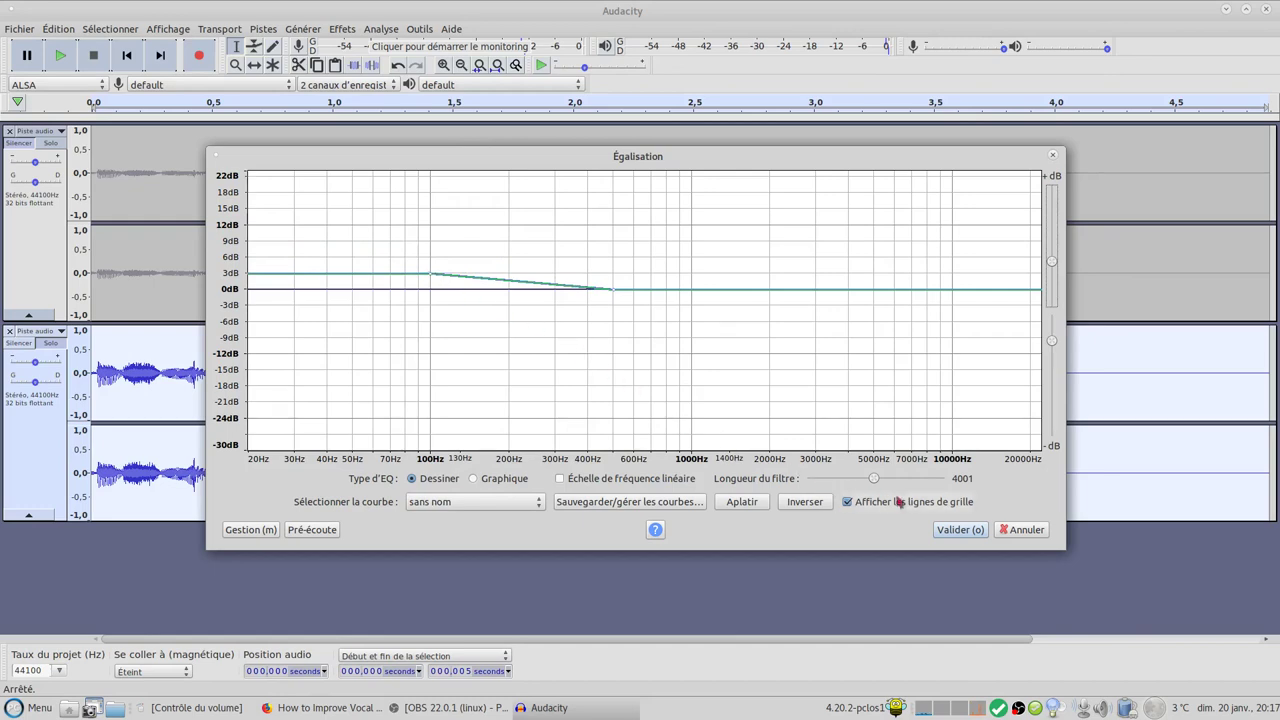
click(960, 531)
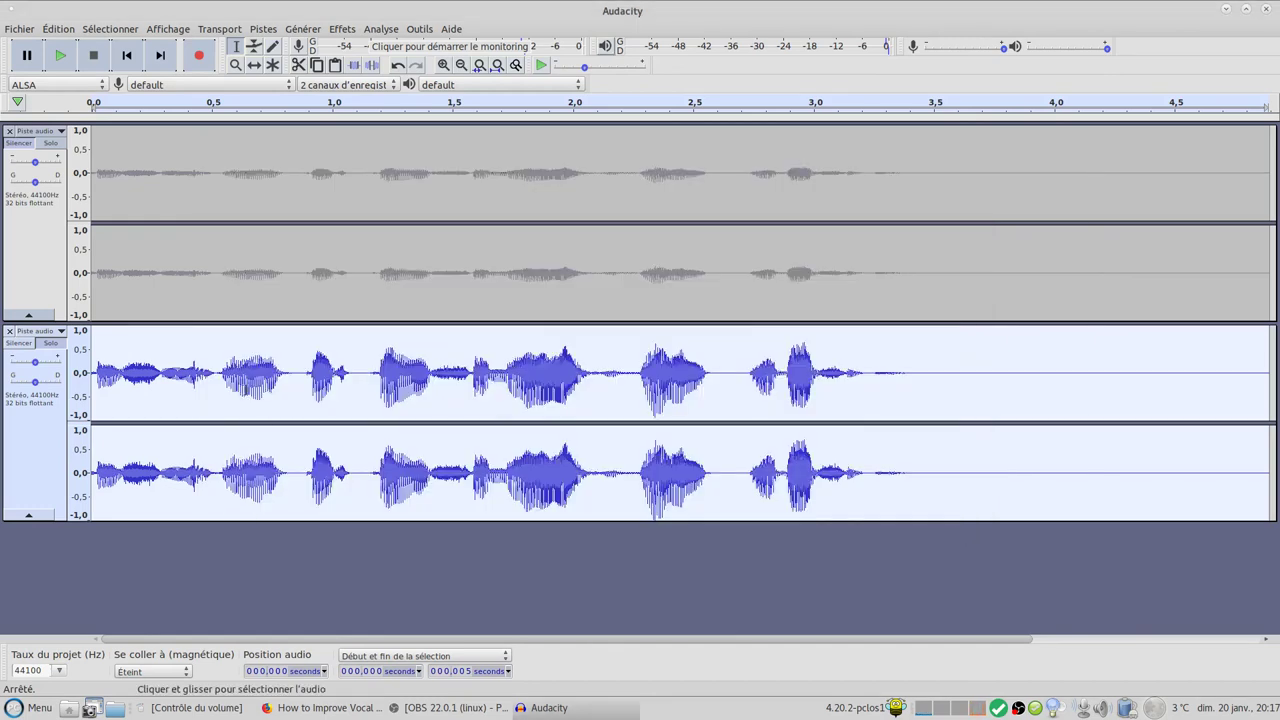
Apply Equalization to the duplicate track with the Treble Boost curve, its high-frequency plateau lowered to about 3 dB.
click(4, 405)
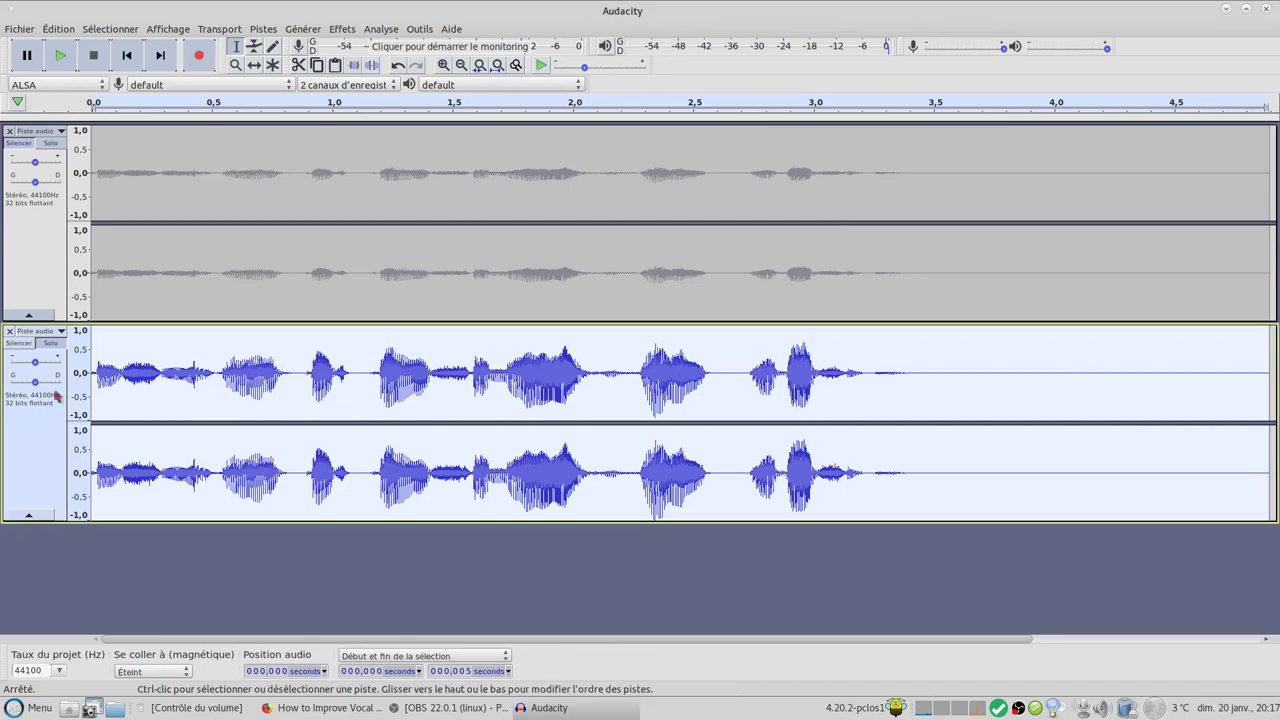
click(343, 30)
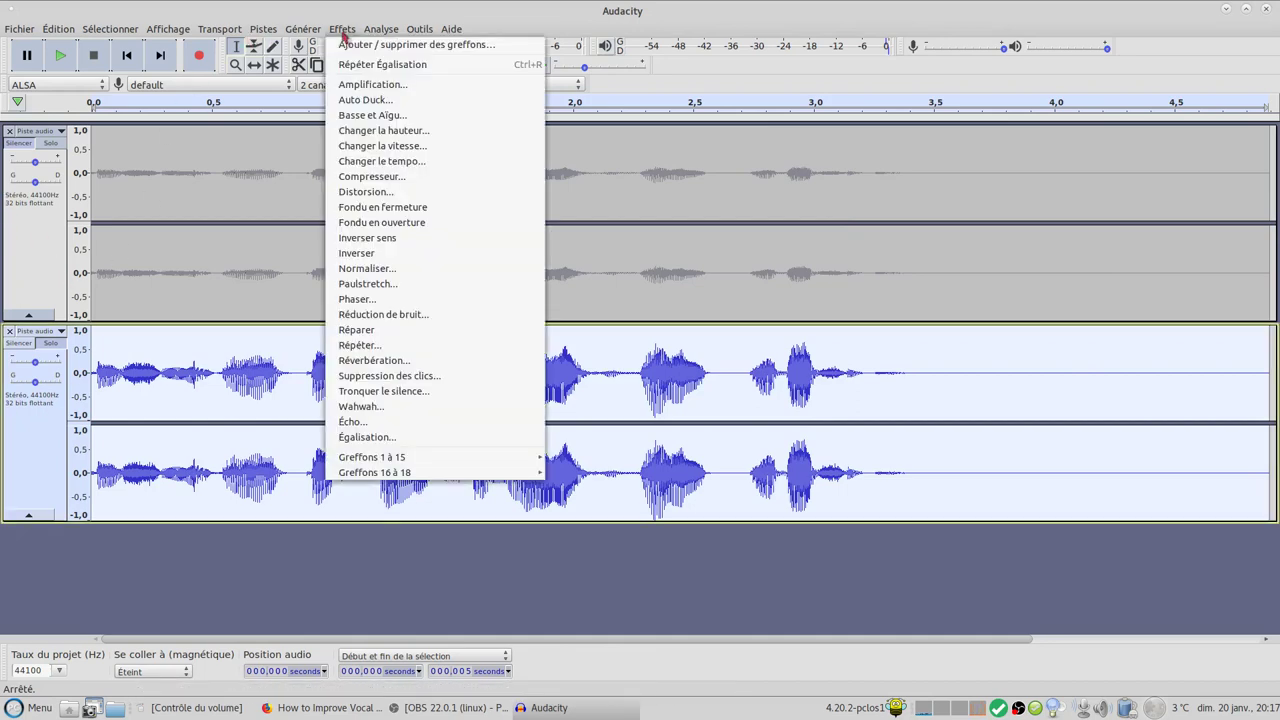
click(432, 440)
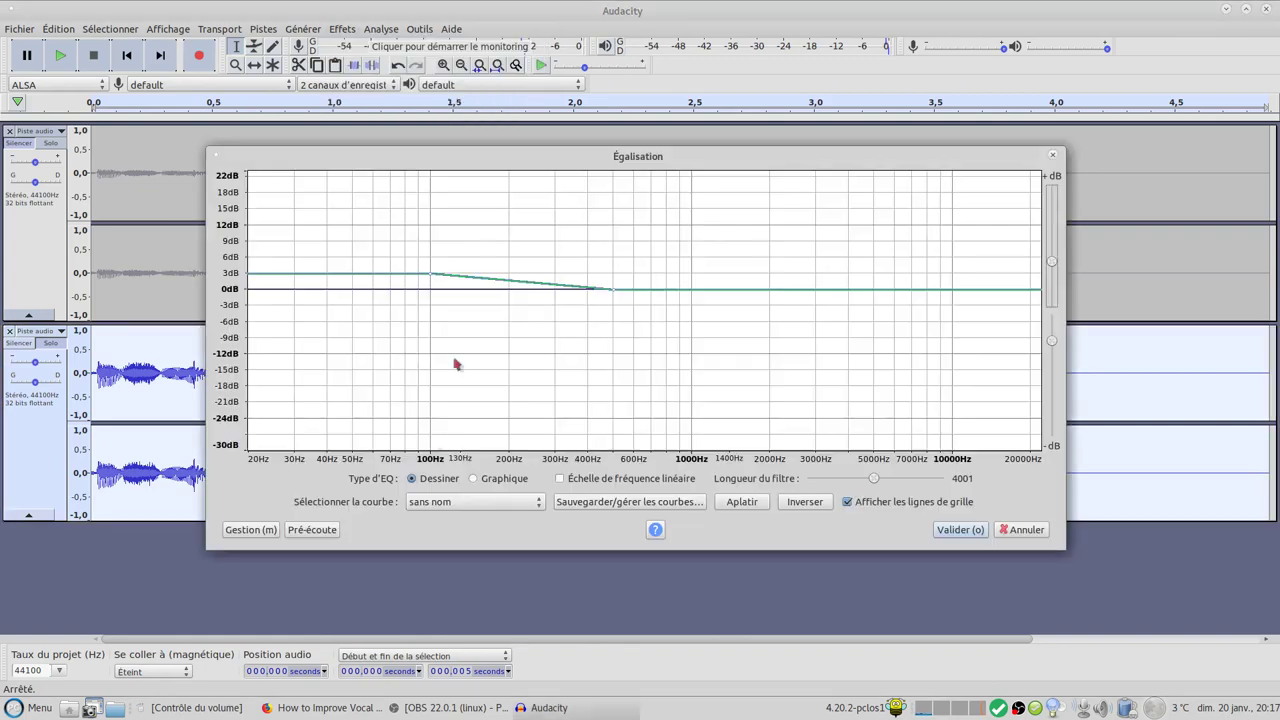
click(494, 504)
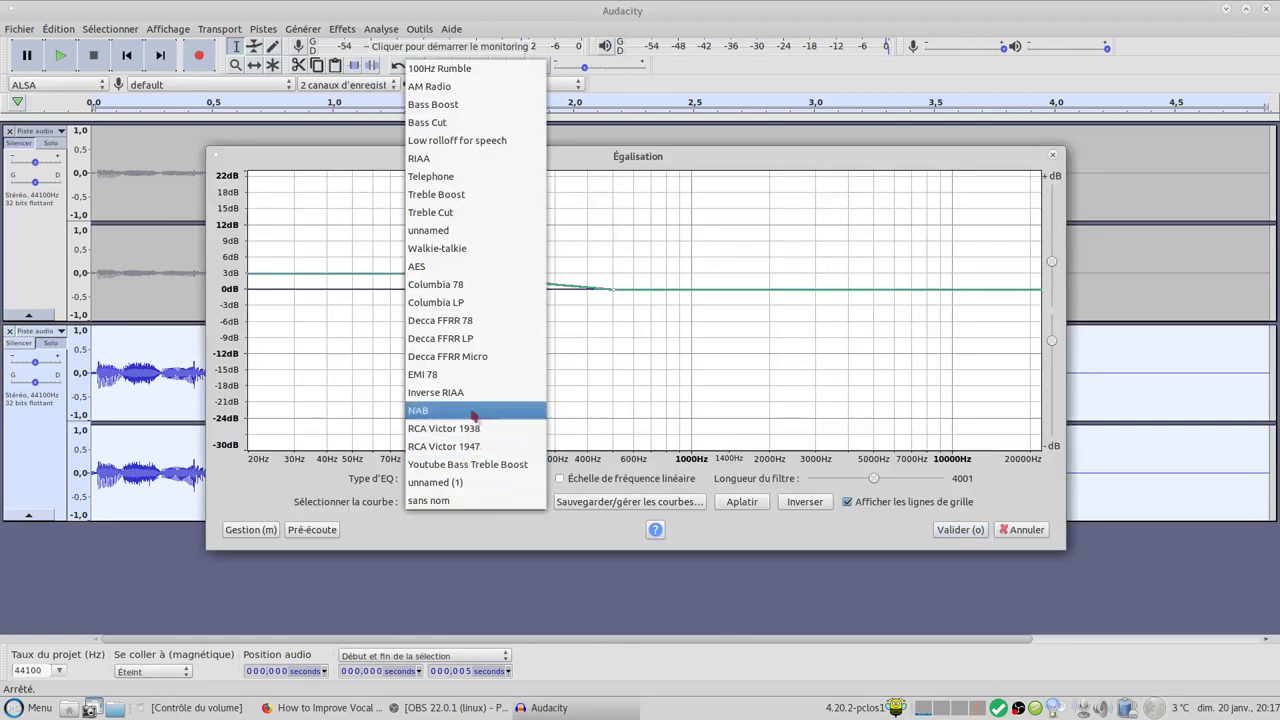
click(468, 197)
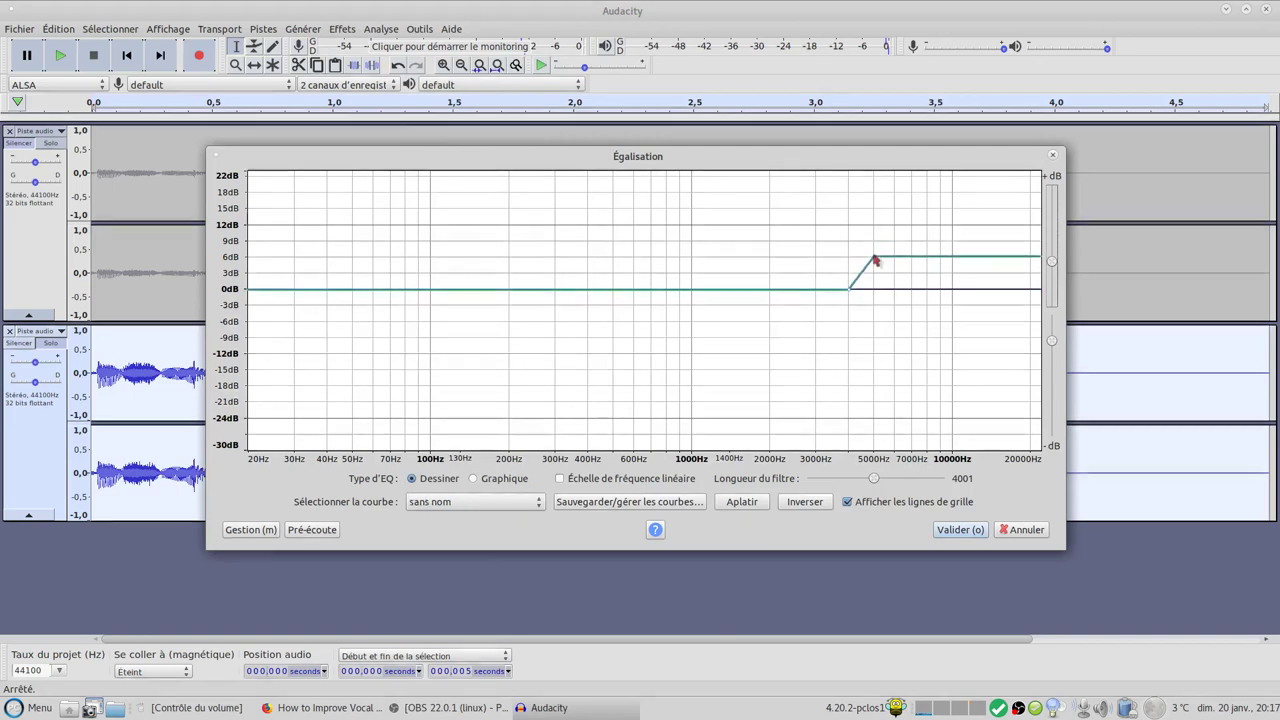
drag(873, 247, 873, 279)
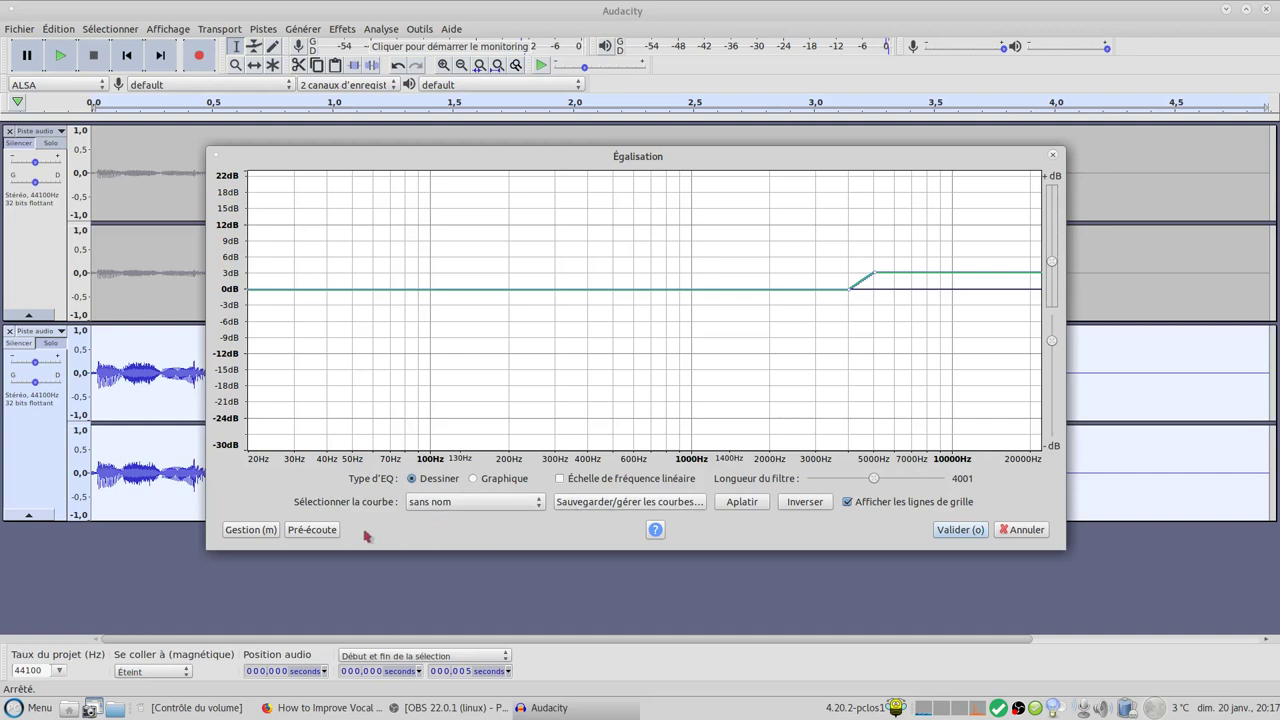
click(958, 530)
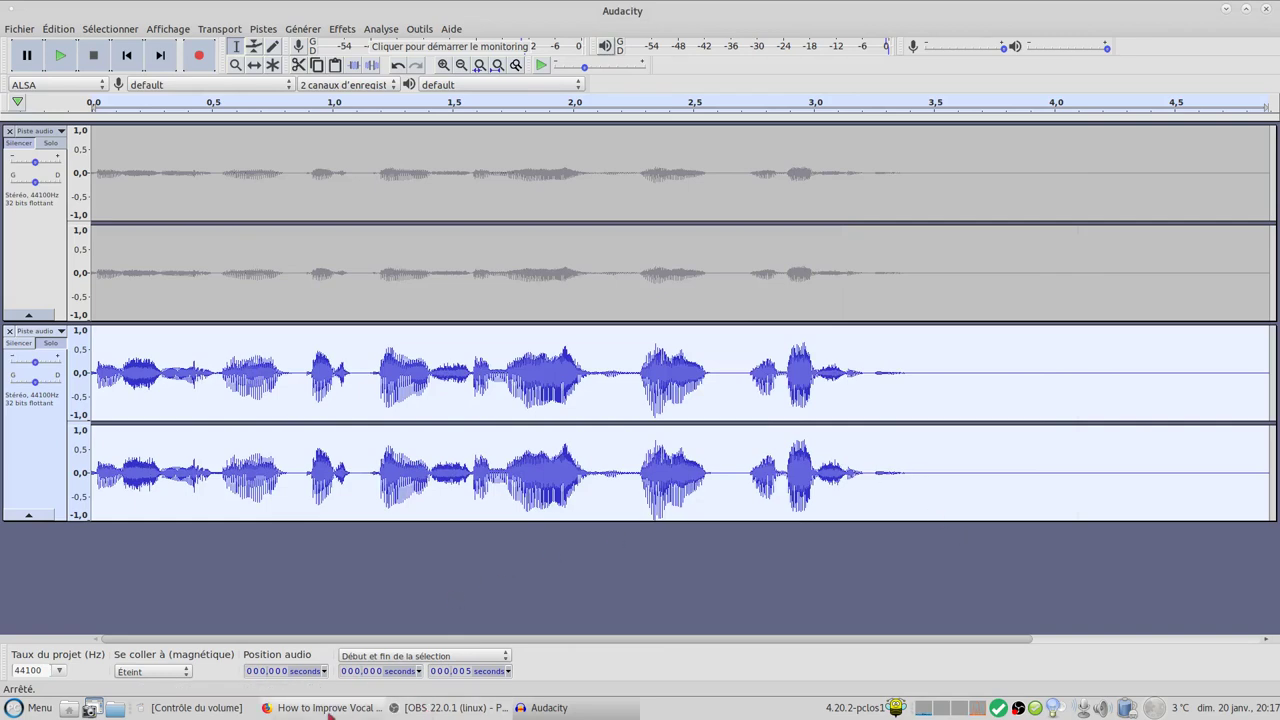
Read the article's Step 5 on the Limiter in Firefox and enlarge its screenshot to examine the settings.
click(330, 707)
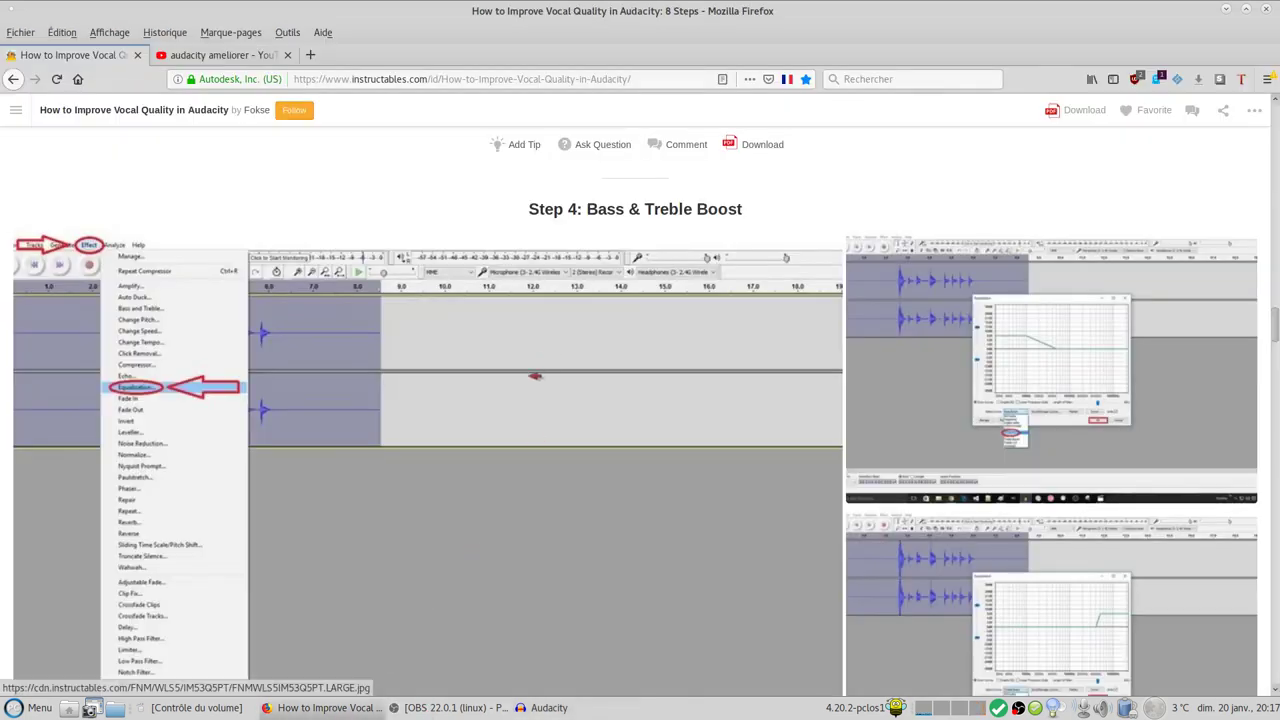
scroll(531, 373, down, 5)
scroll(527, 376, down, 6)
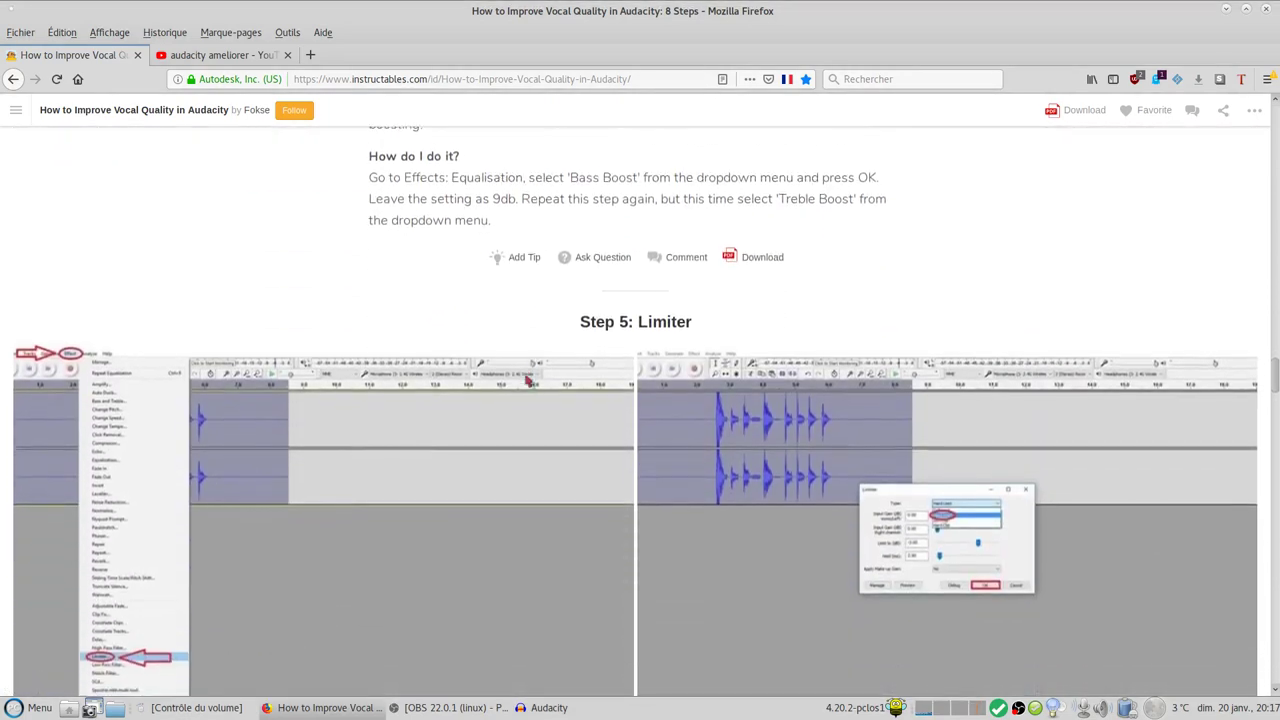
scroll(531, 376, down, 2)
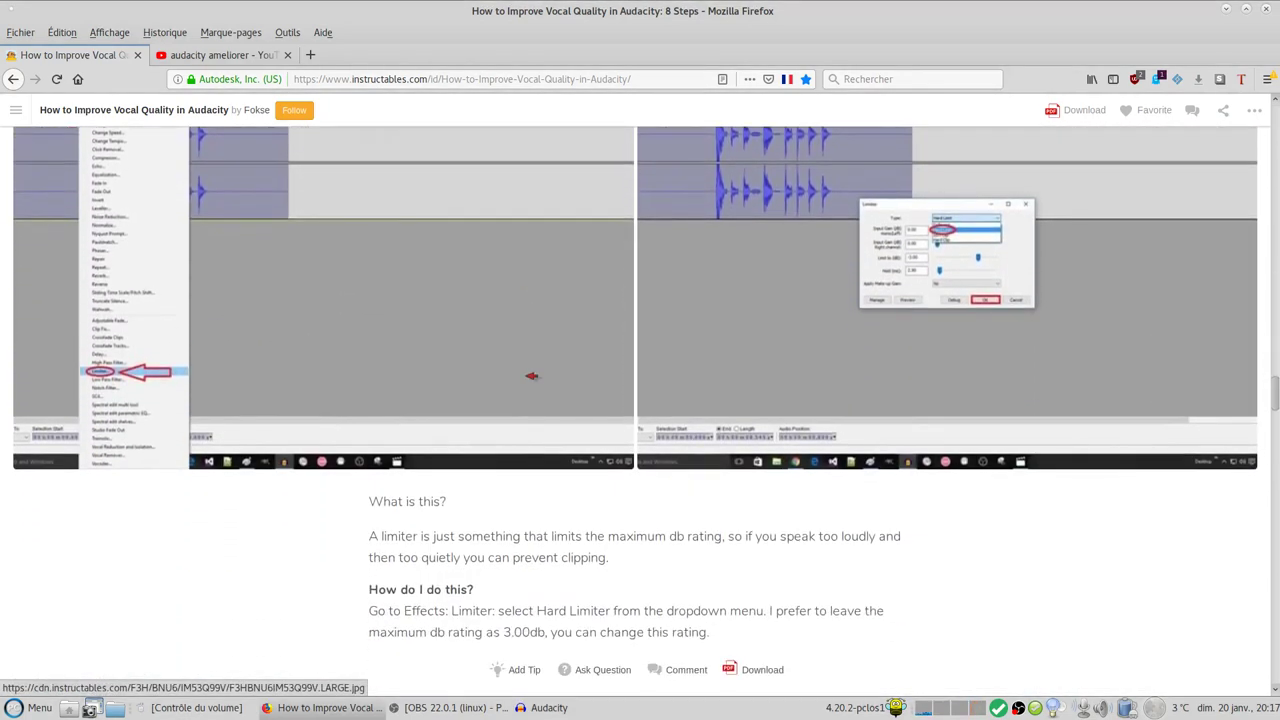
scroll(531, 376, up, 3)
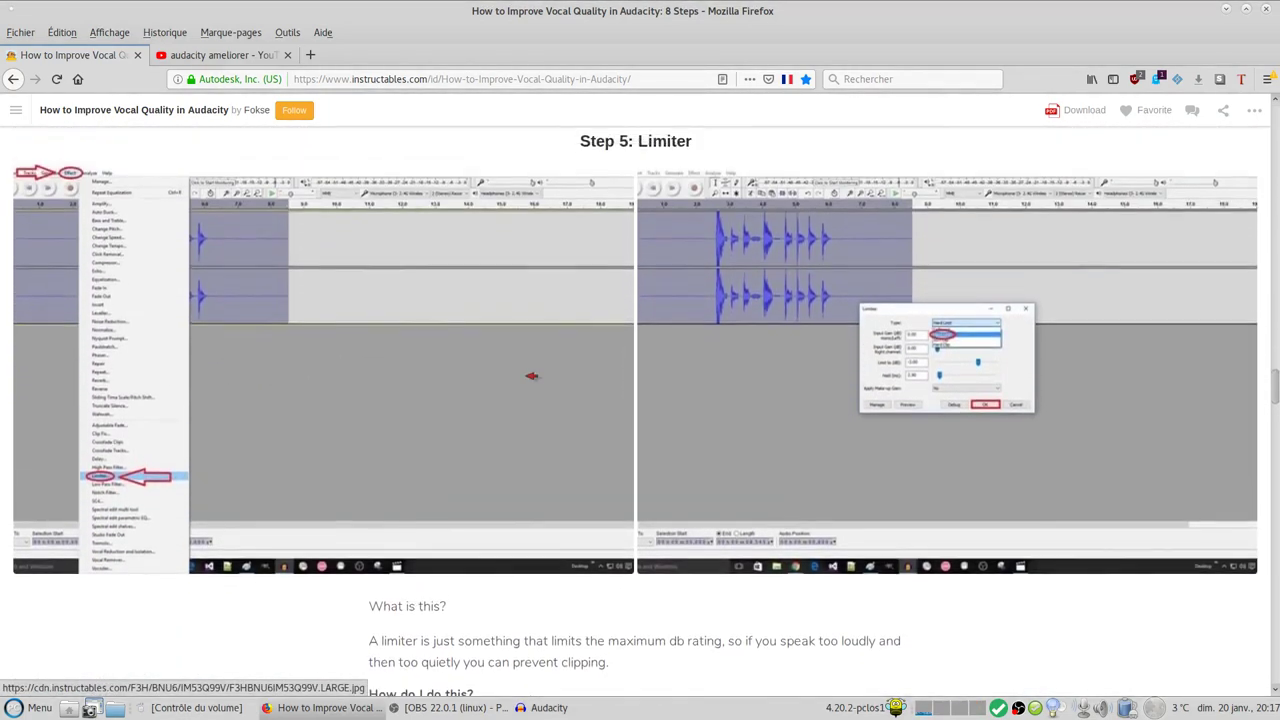
scroll(531, 376, down, 5)
scroll(532, 376, up, 1)
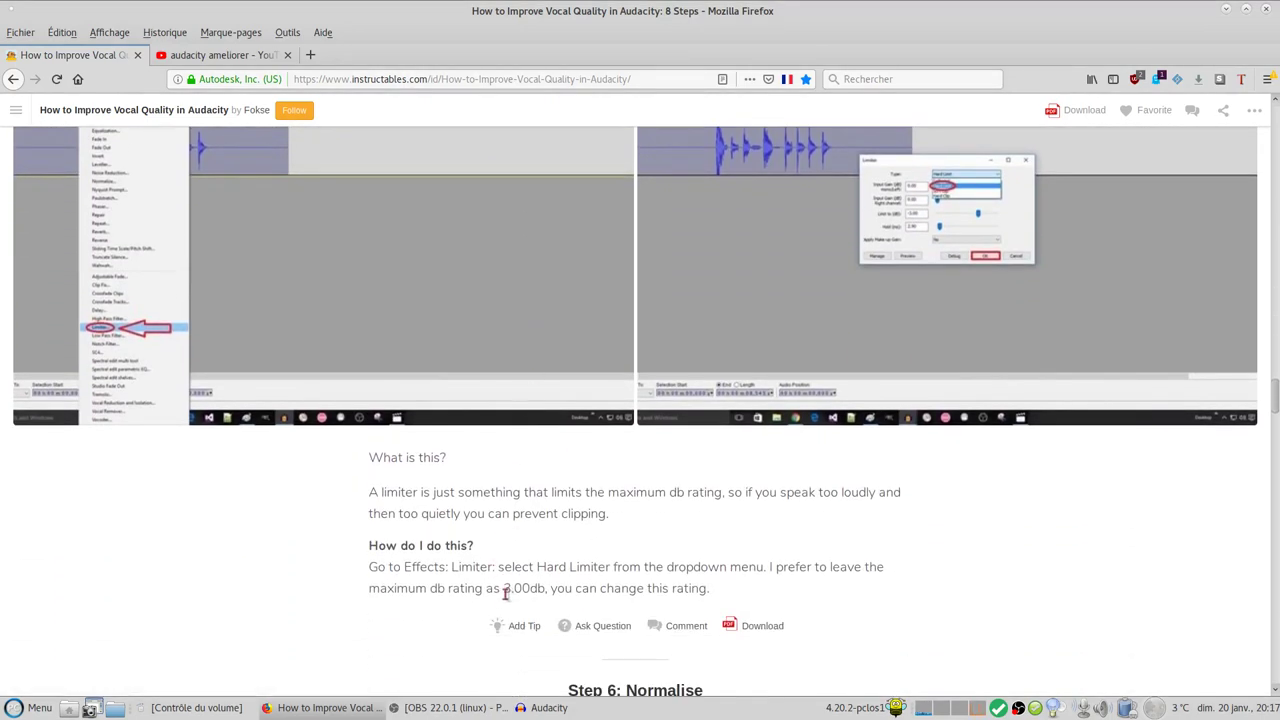
scroll(857, 369, up, 2)
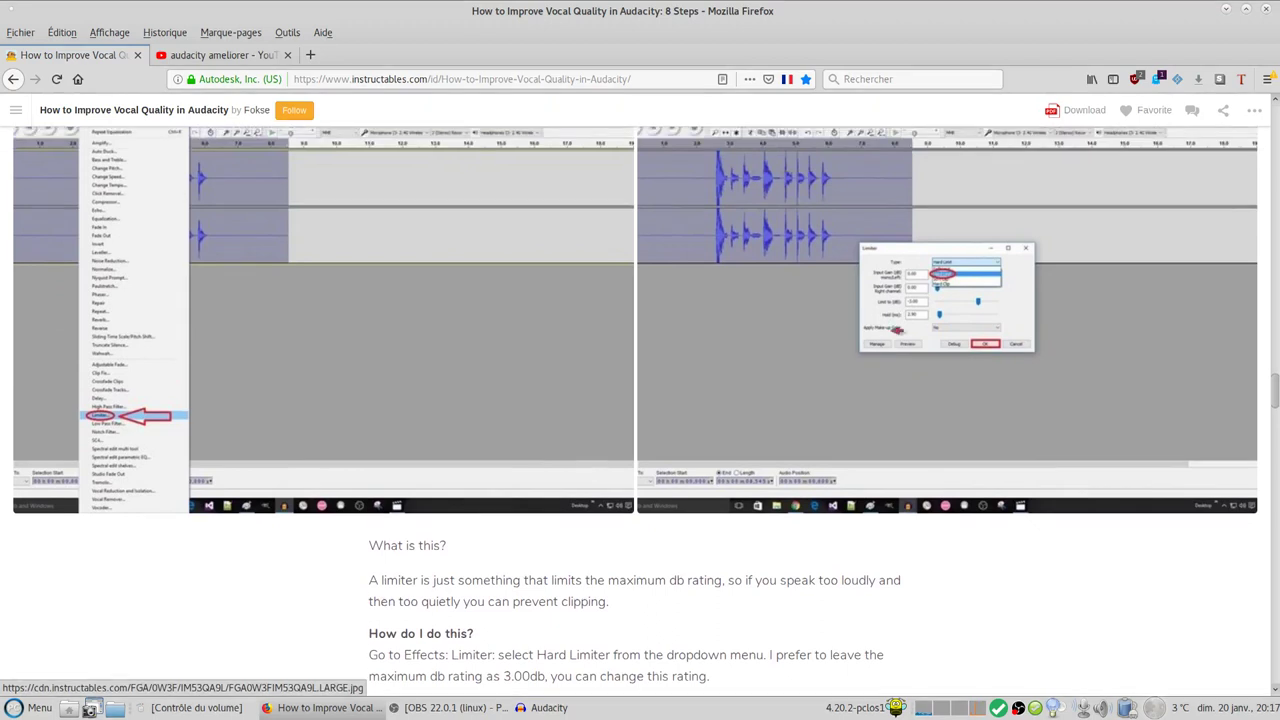
click(857, 369)
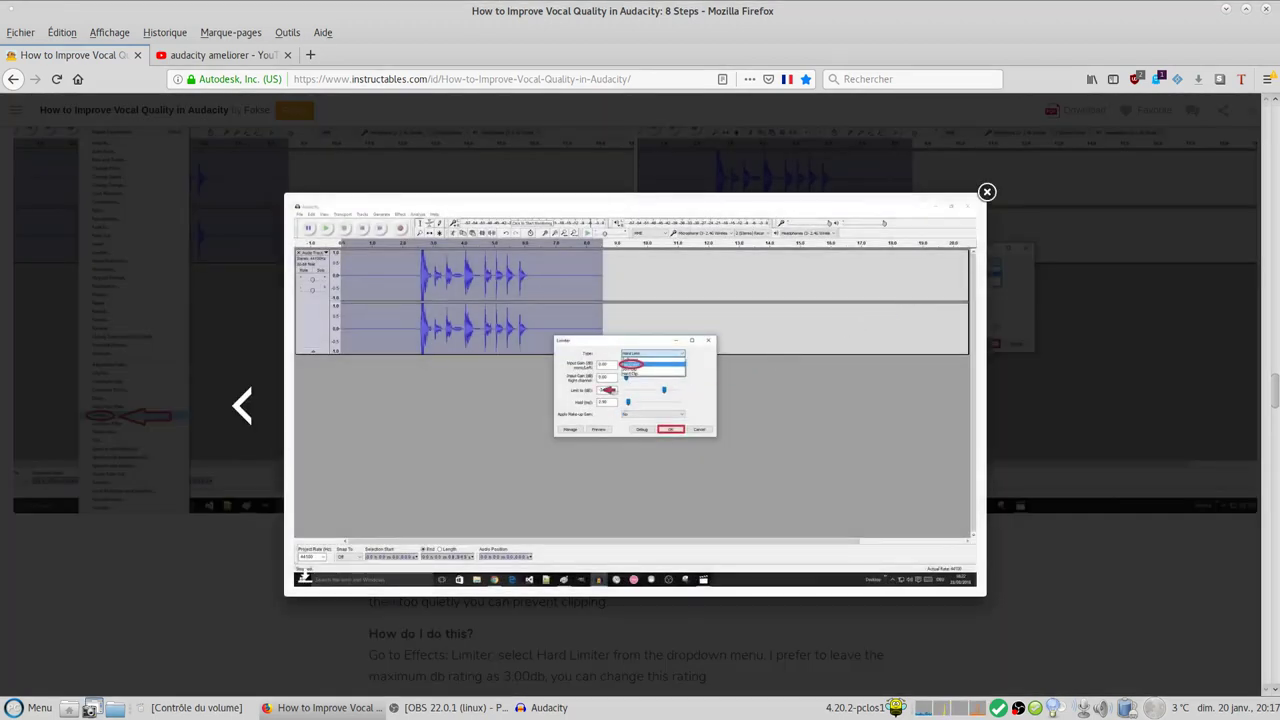
click(986, 191)
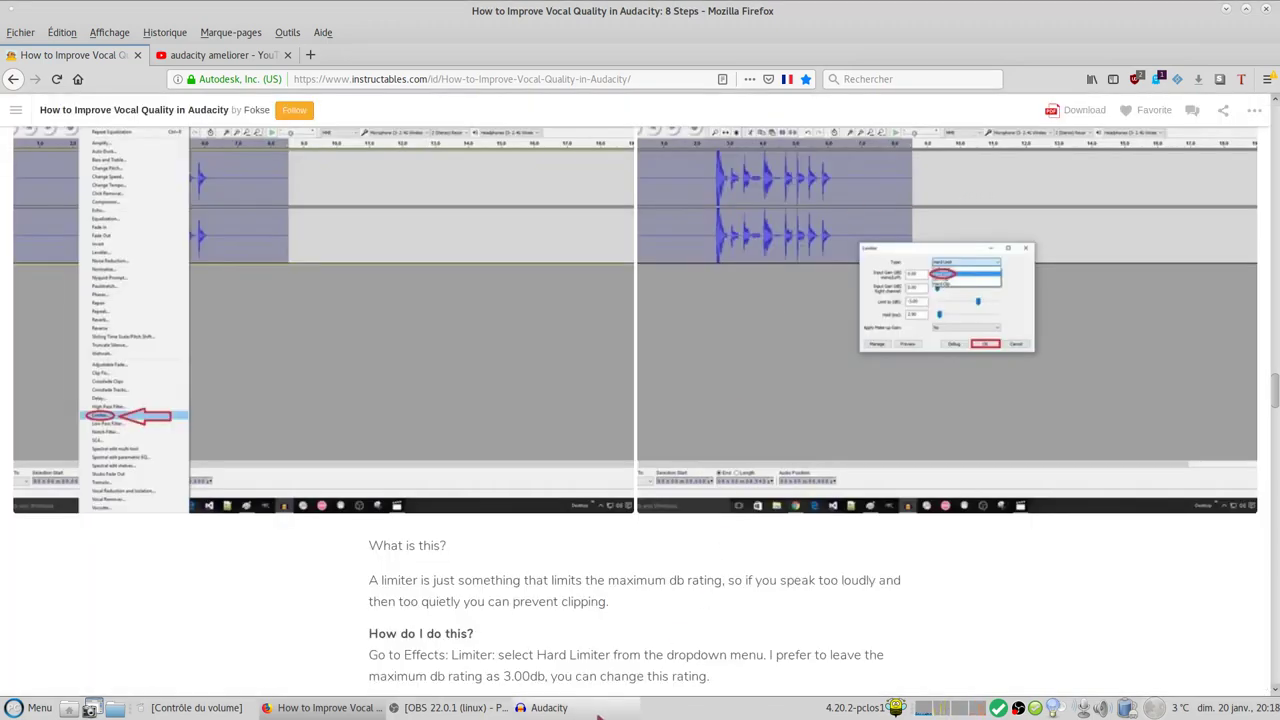
Look over Audacity's effects with the duplicate track selected, and recheck the article's Hard Limiter instructions in Firefox.
click(549, 707)
click(31, 463)
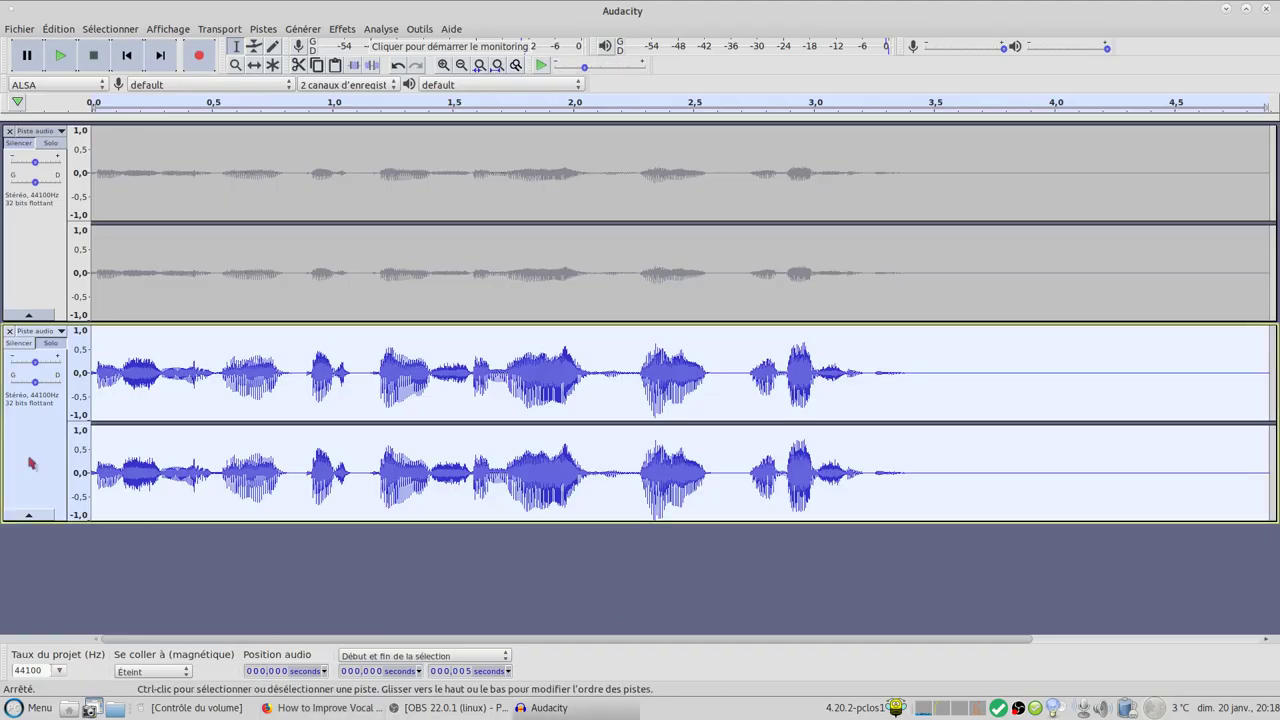
click(342, 29)
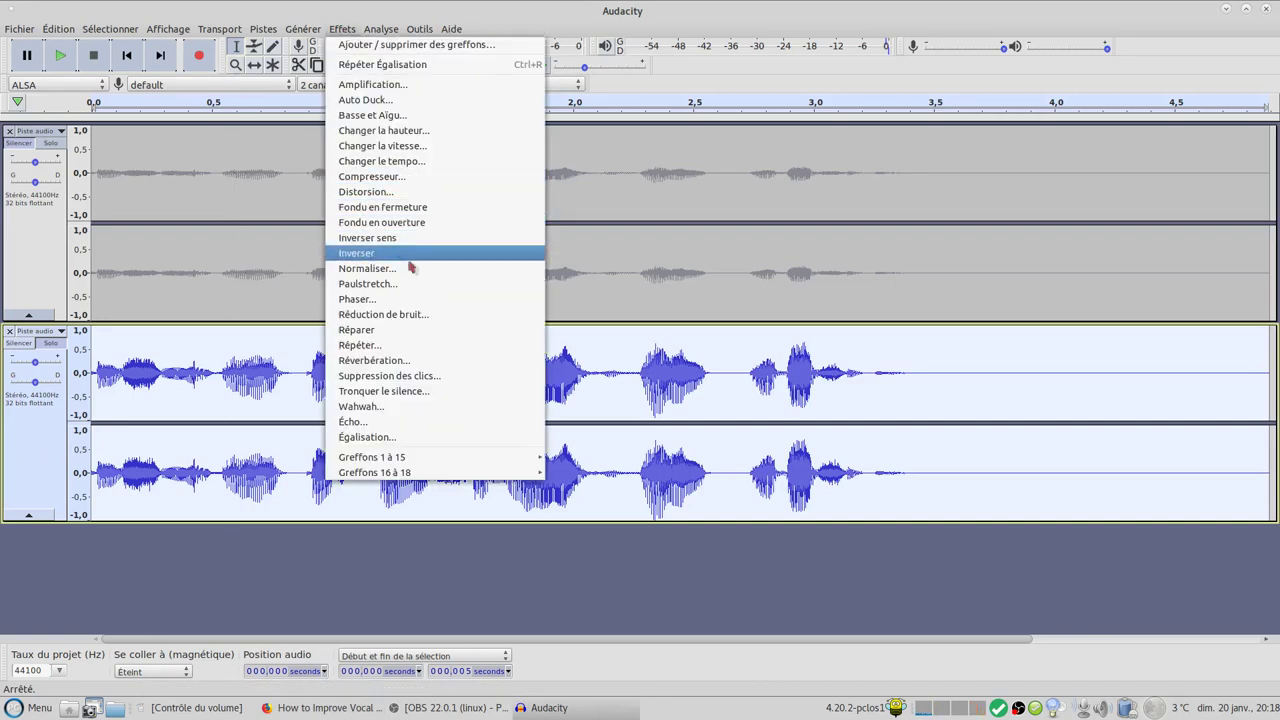
click(340, 707)
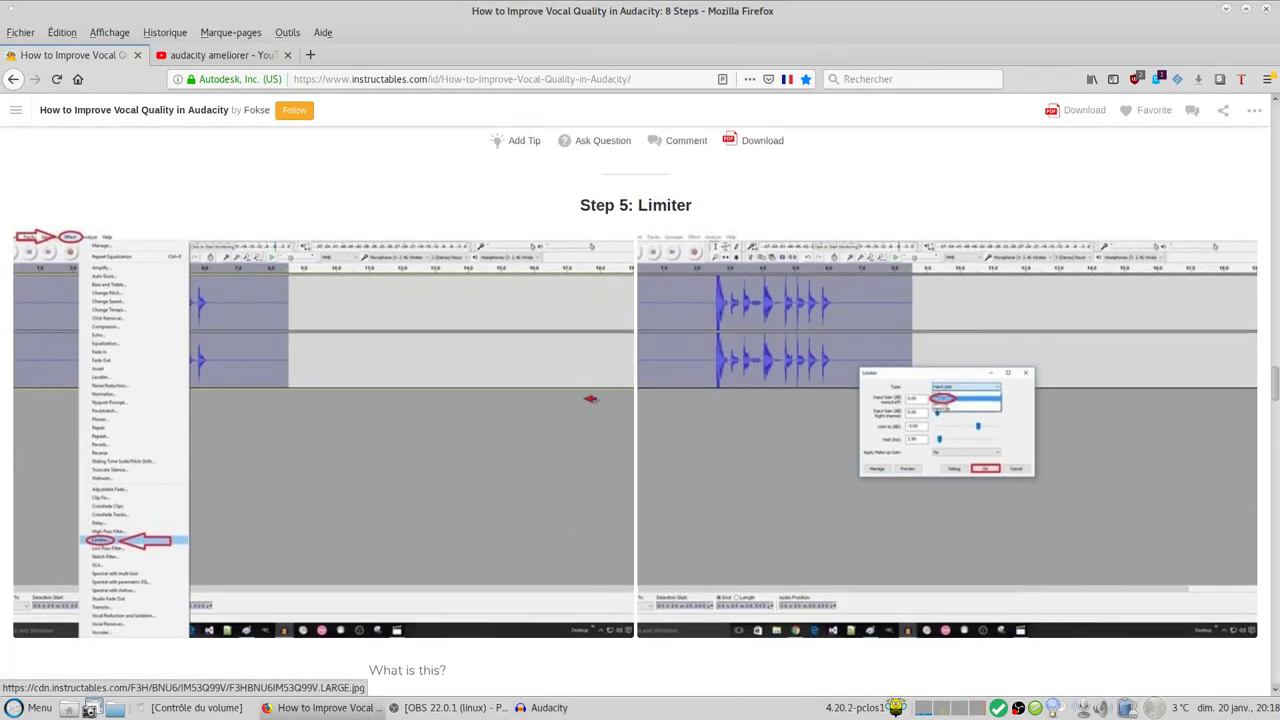
scroll(590, 398, up, 2)
scroll(590, 398, down, 5)
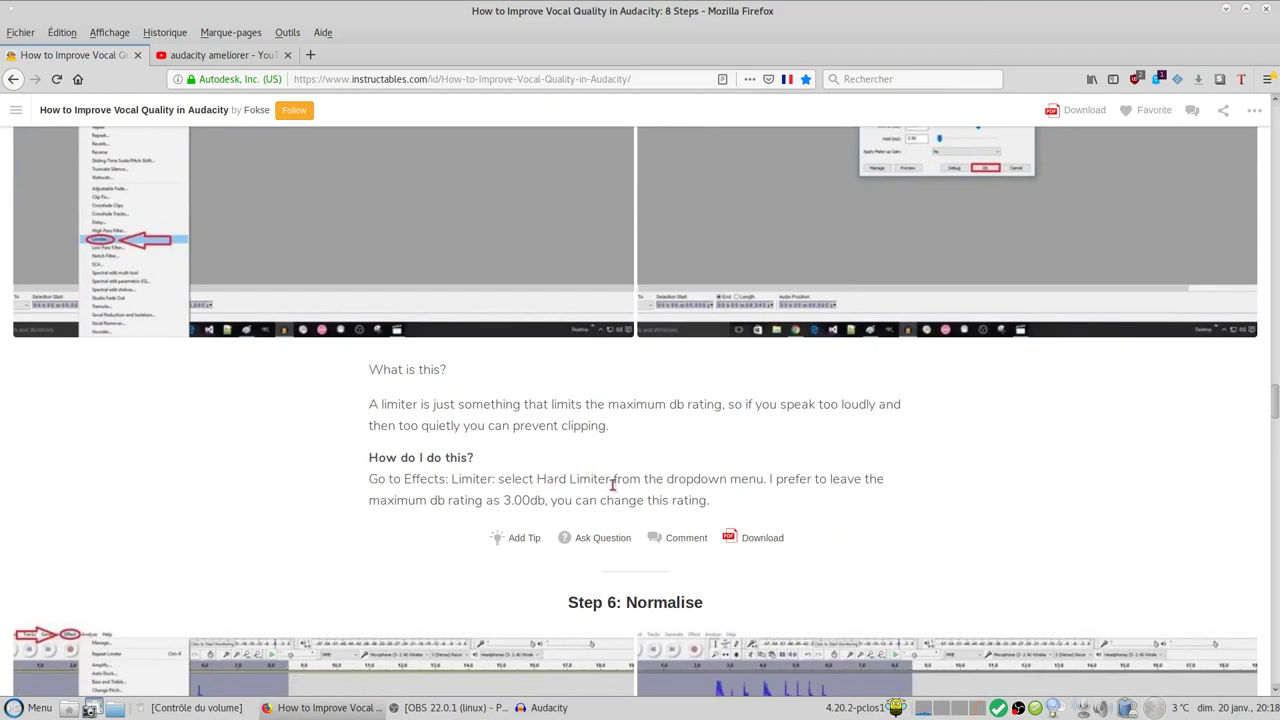
Return to Audacity and open the Limiteur effect for the duplicate track with its type set to Limite dure.
click(548, 707)
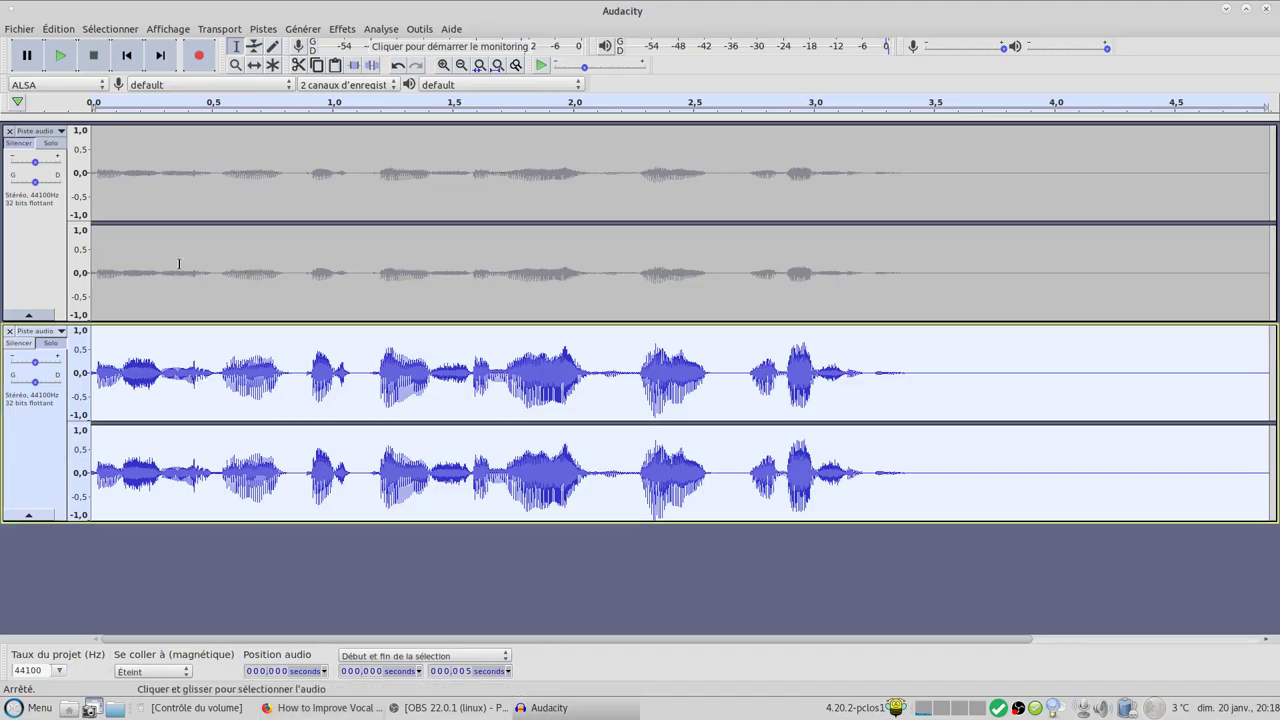
click(341, 29)
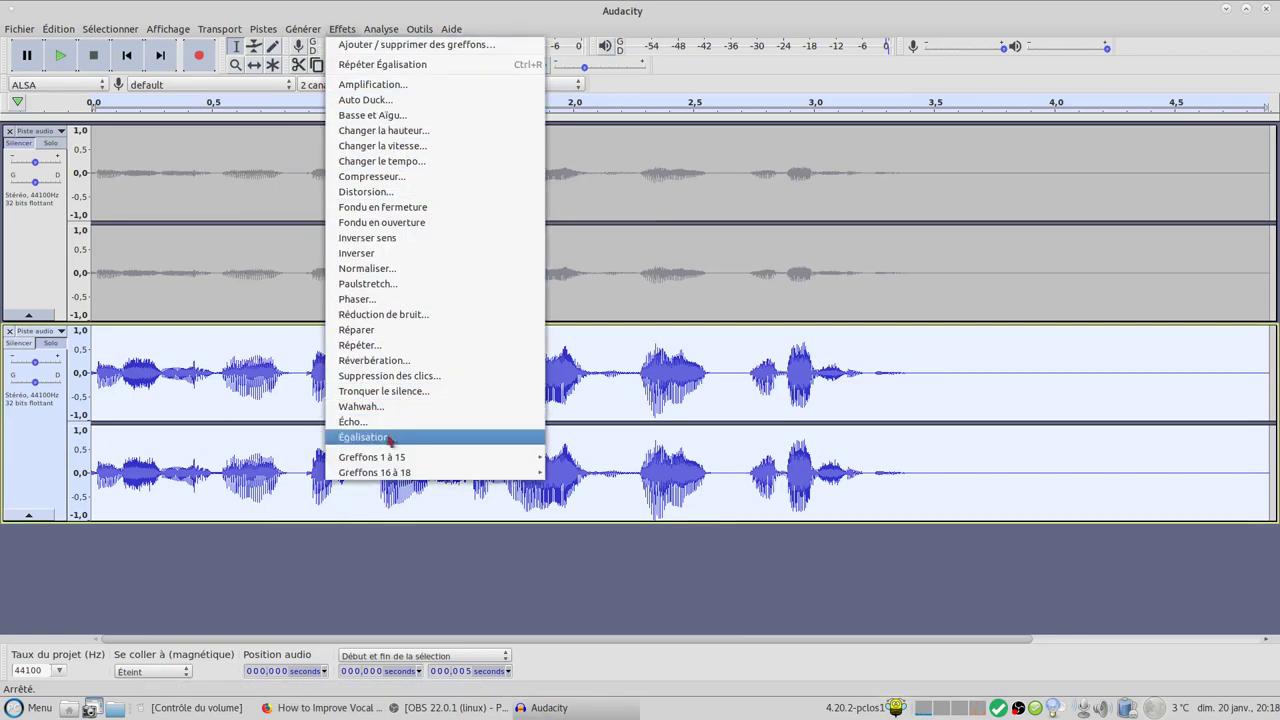
mouse_move(393, 461)
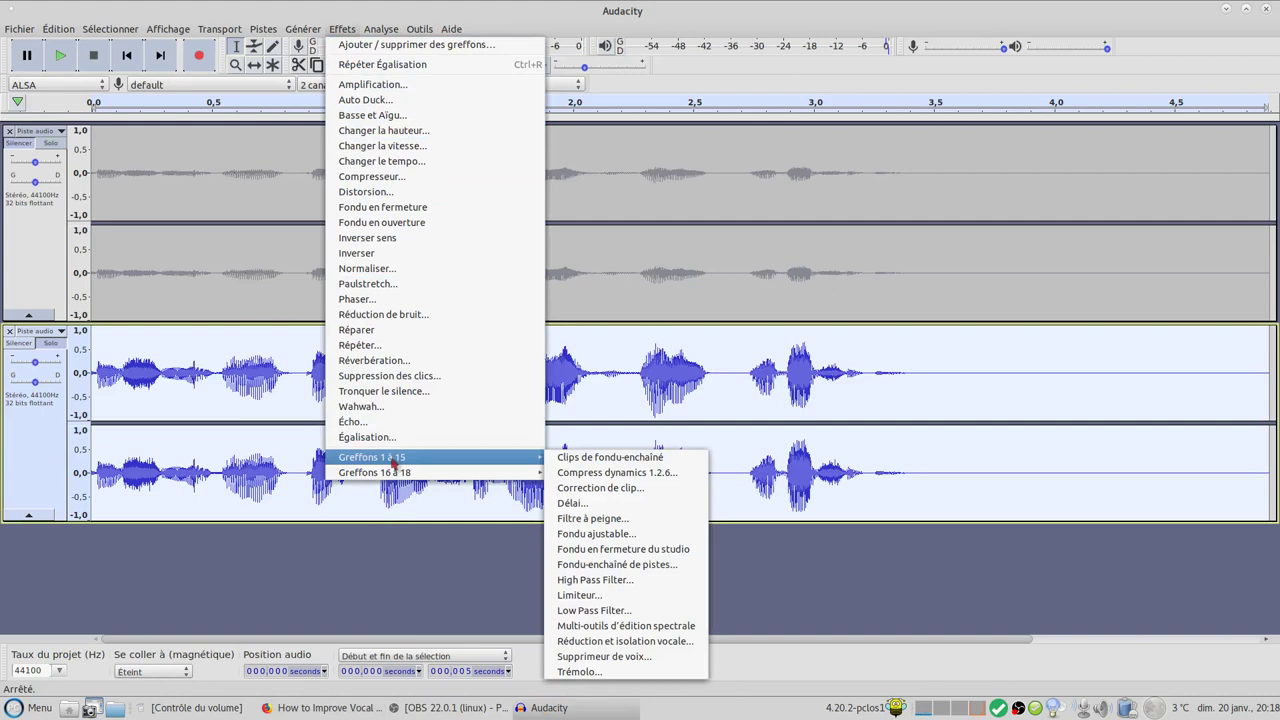
click(646, 598)
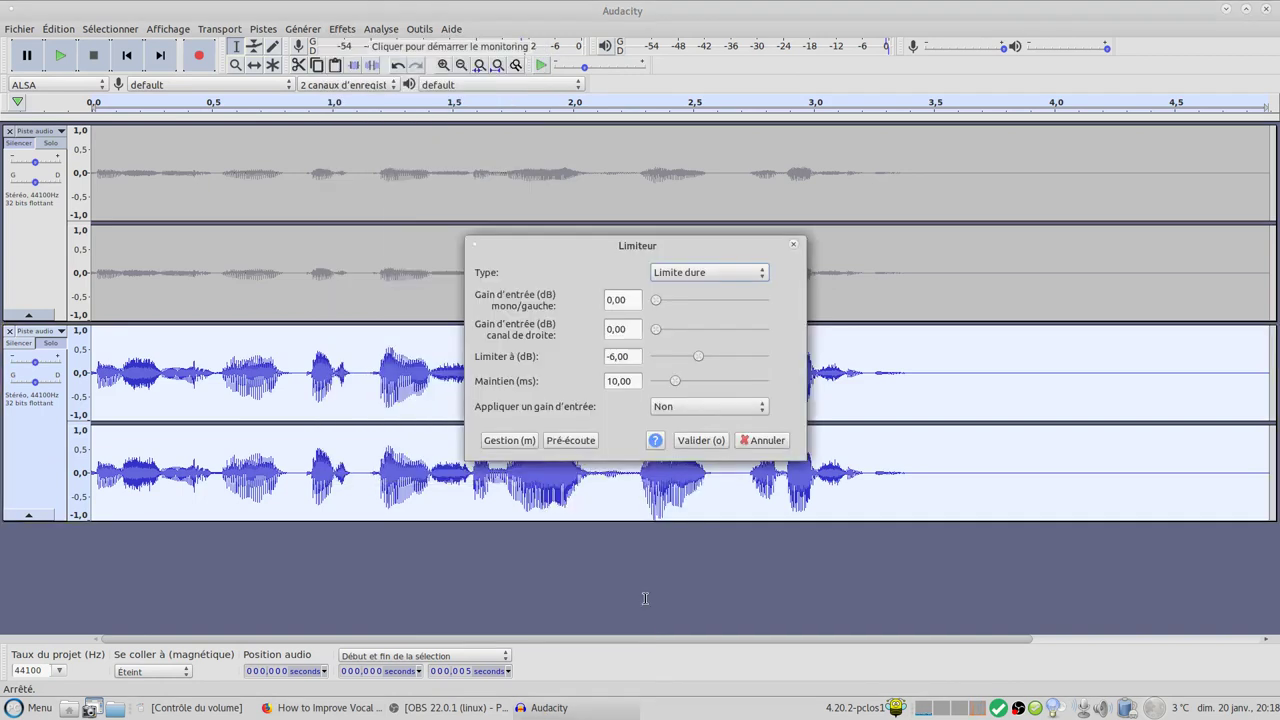
click(706, 273)
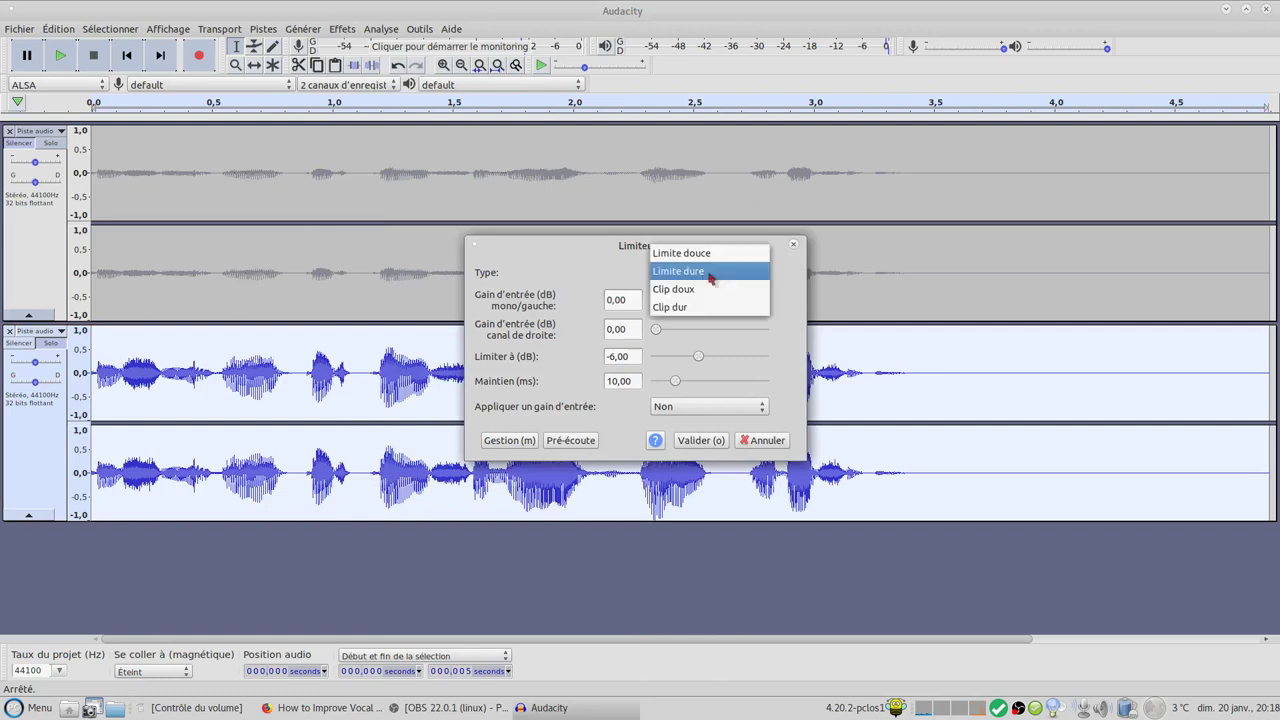
click(712, 253)
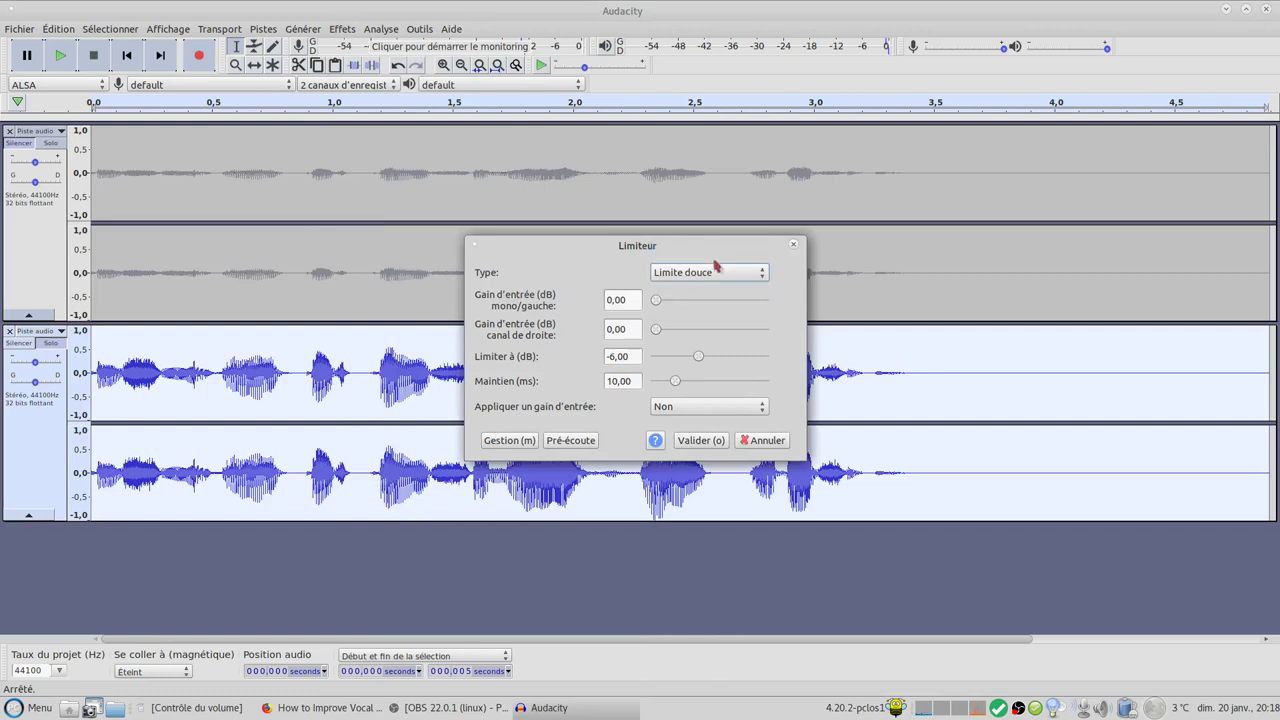
click(730, 276)
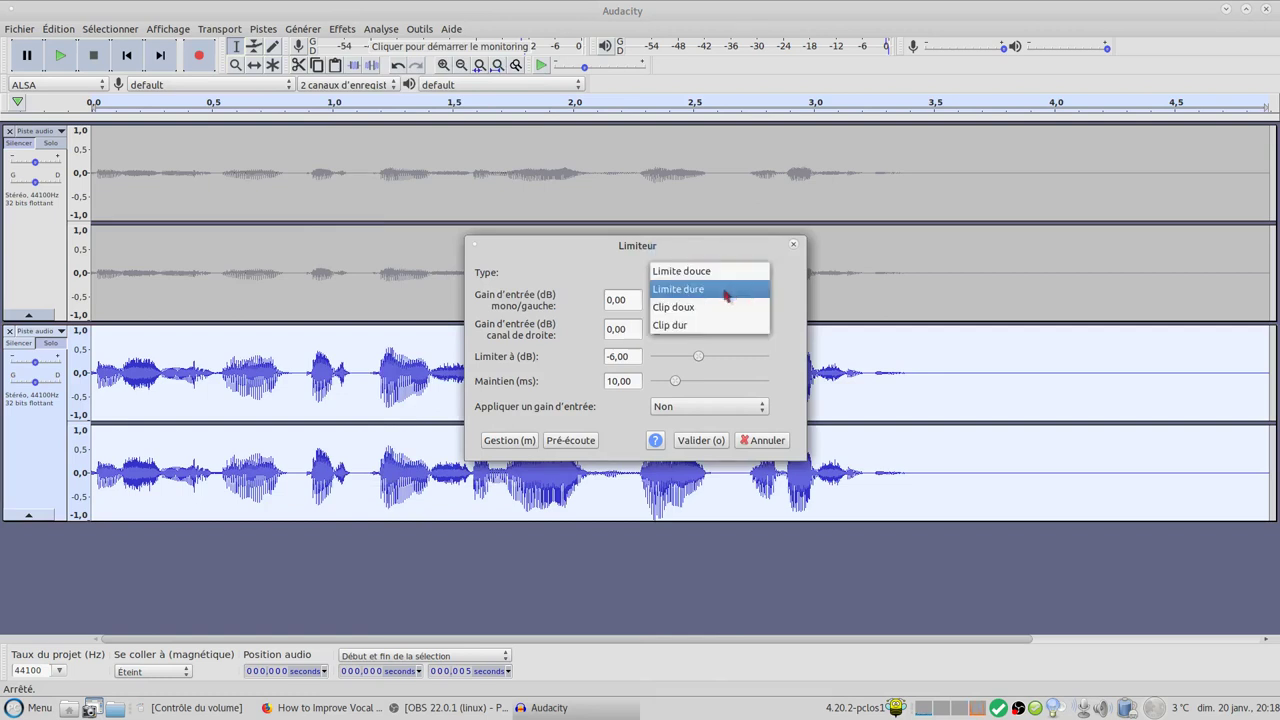
click(726, 292)
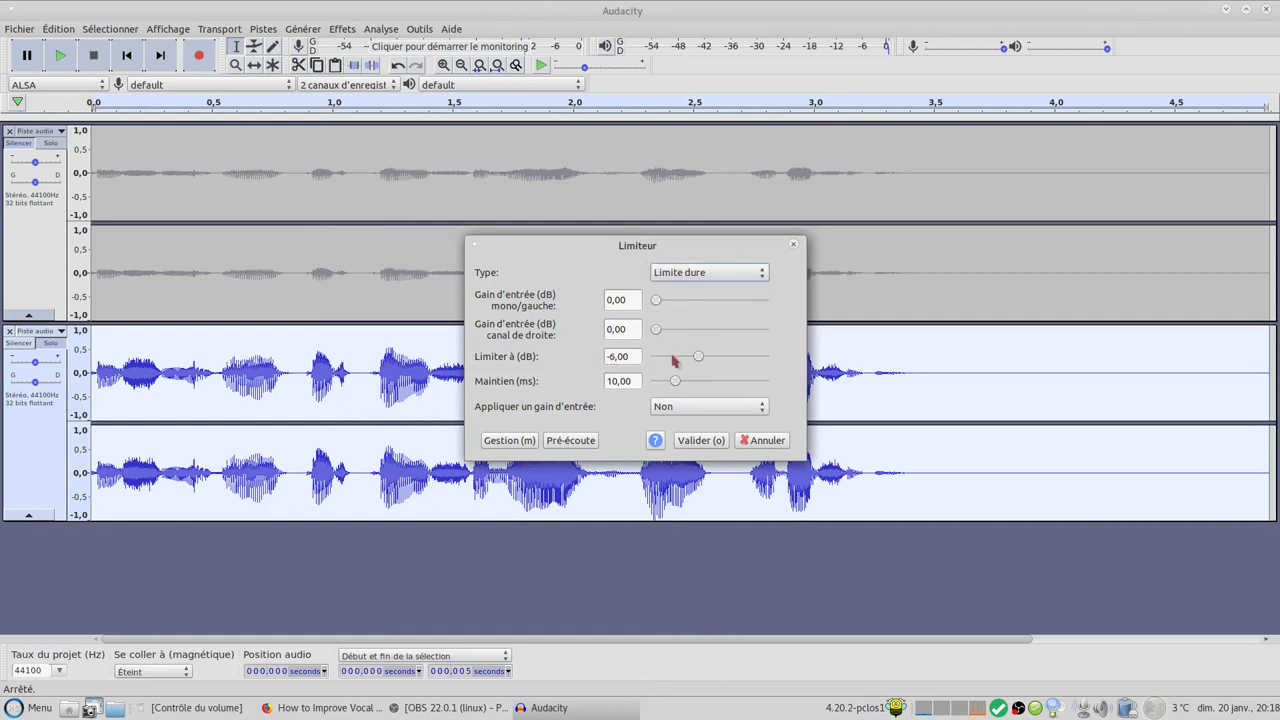
Set the limiter's maximum level to -3 dB and apply the effect to the duplicate track.
click(699, 359)
mouse_move(692, 360)
mouse_down()
mouse_move(714, 364)
mouse_move(669, 364)
mouse_move(692, 362)
mouse_up()
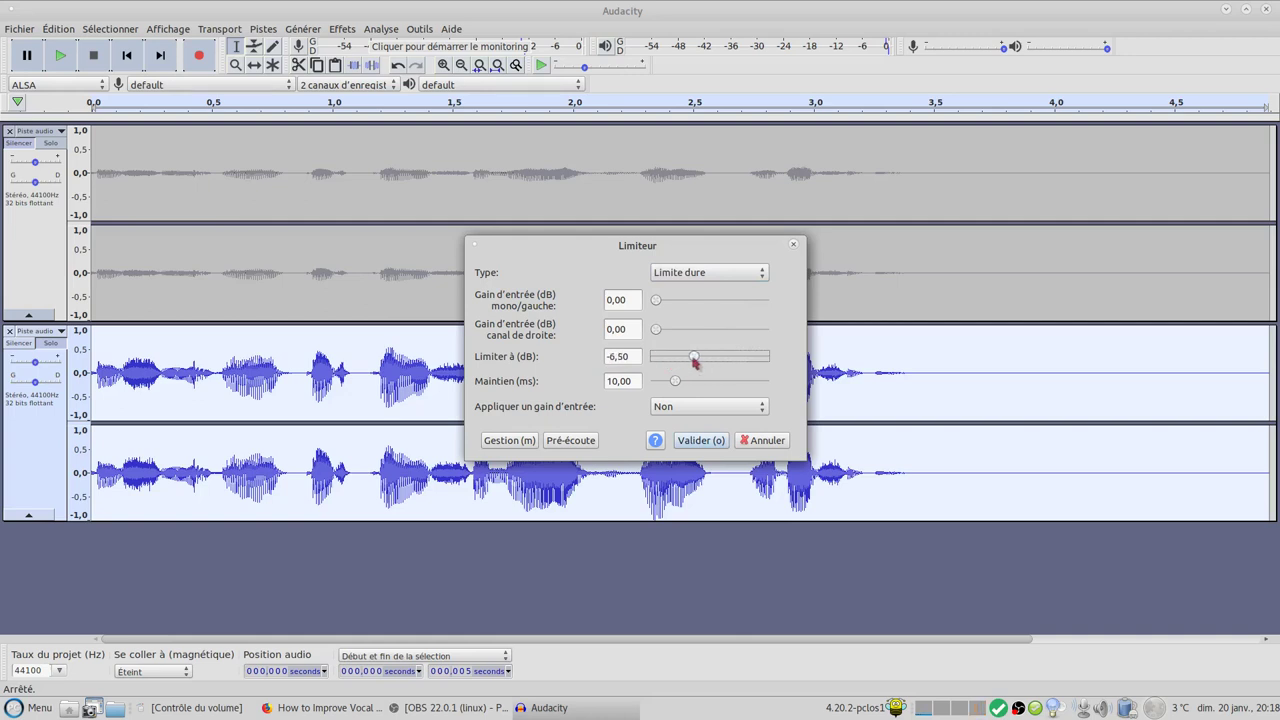
click(638, 358)
key(BackSpace)
key(BackSpace)
text(3)
key(Return)
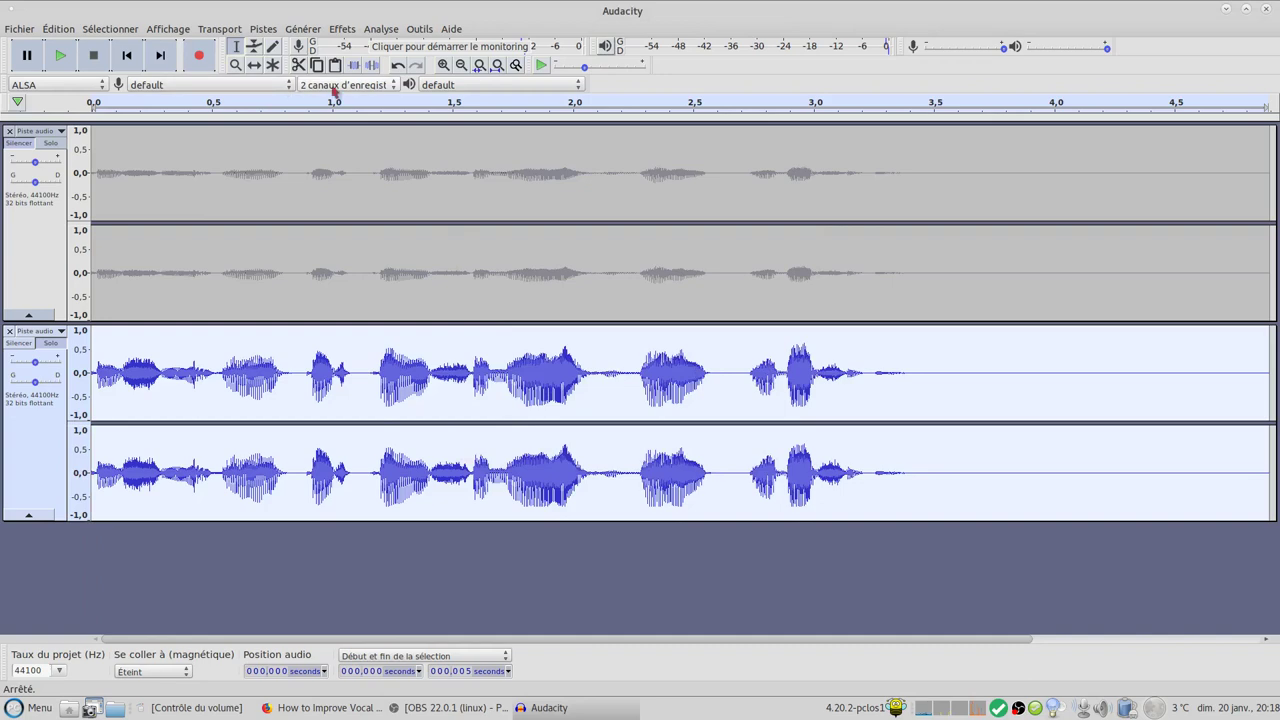
Reopen the Limiteur effect to check its settings, and close it without applying it again.
click(342, 28)
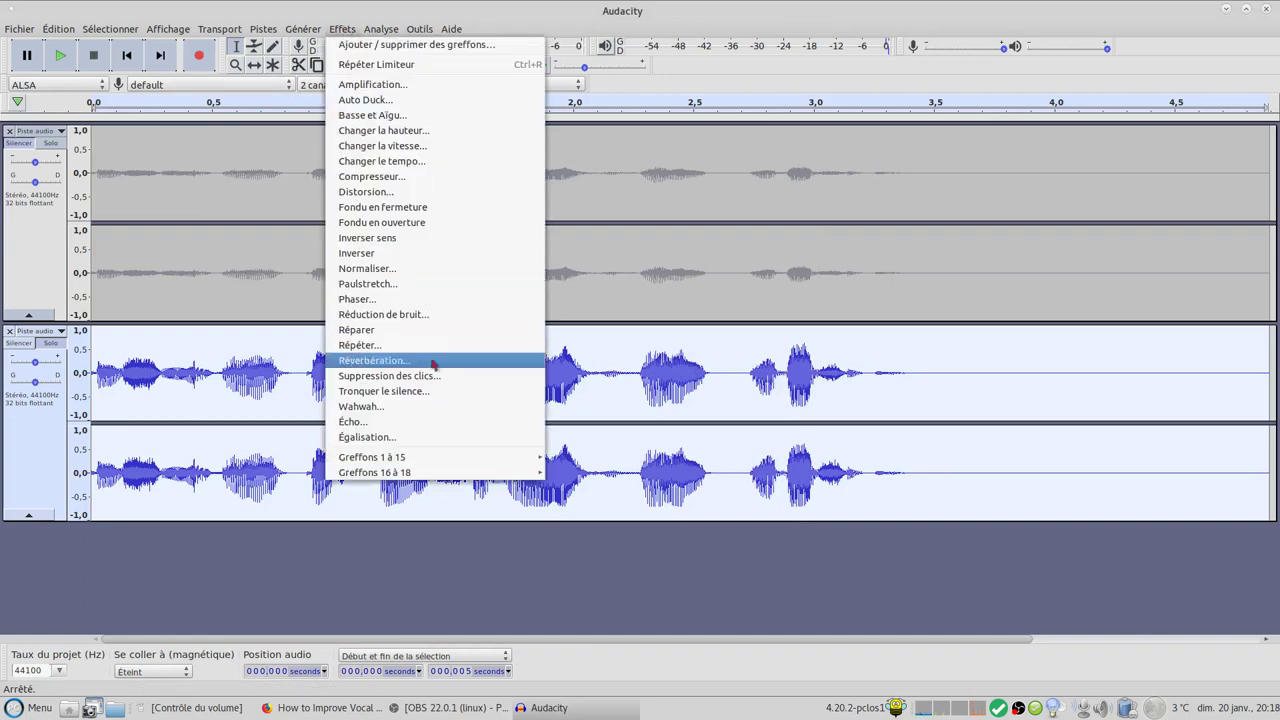
mouse_move(440, 455)
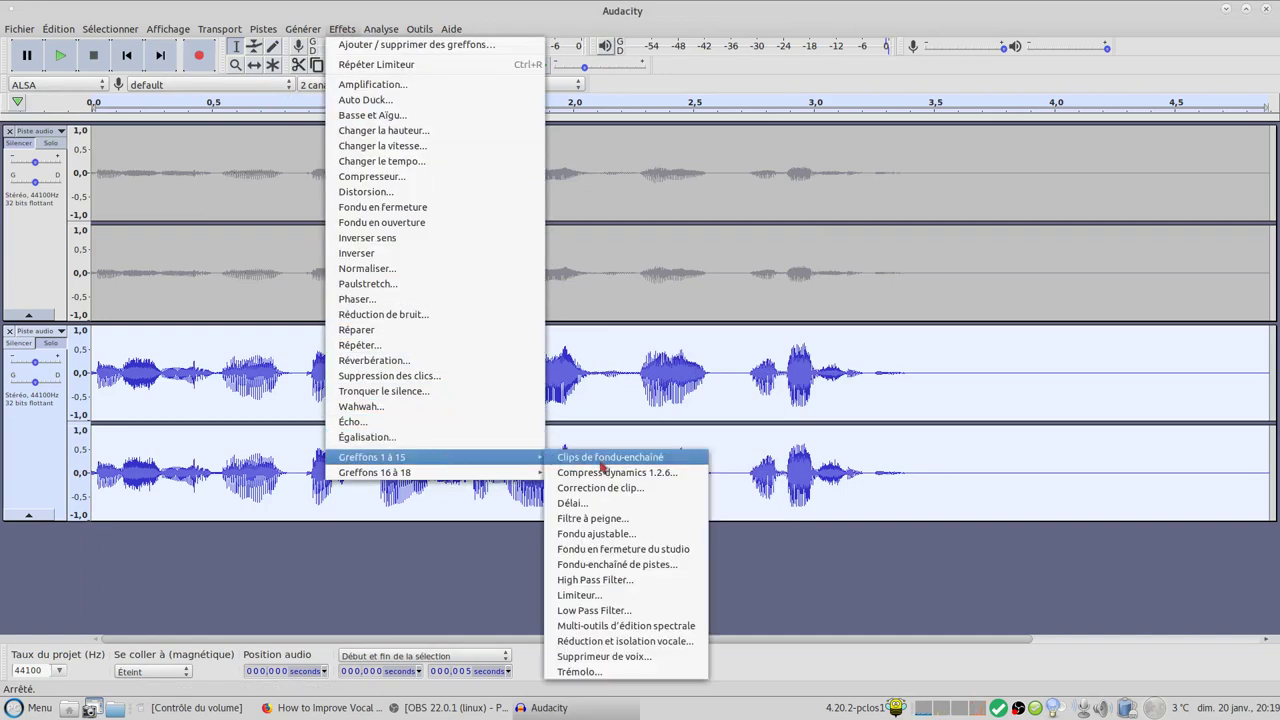
click(606, 596)
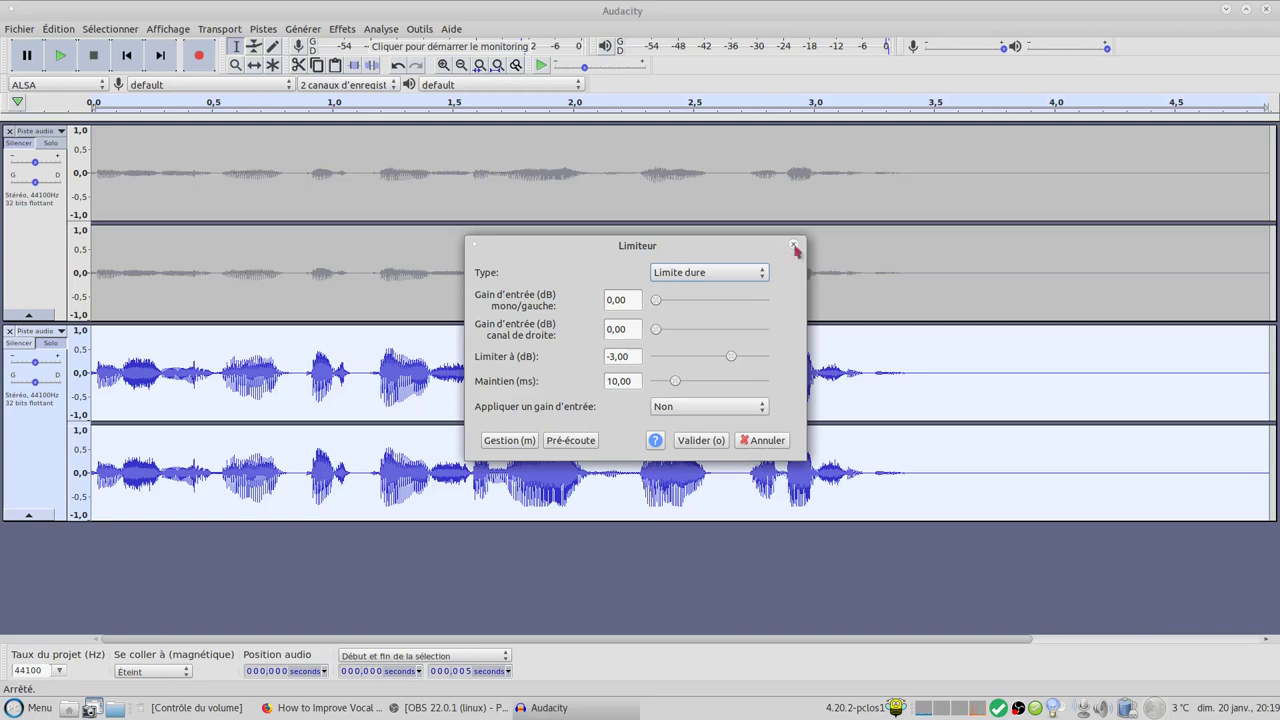
click(767, 442)
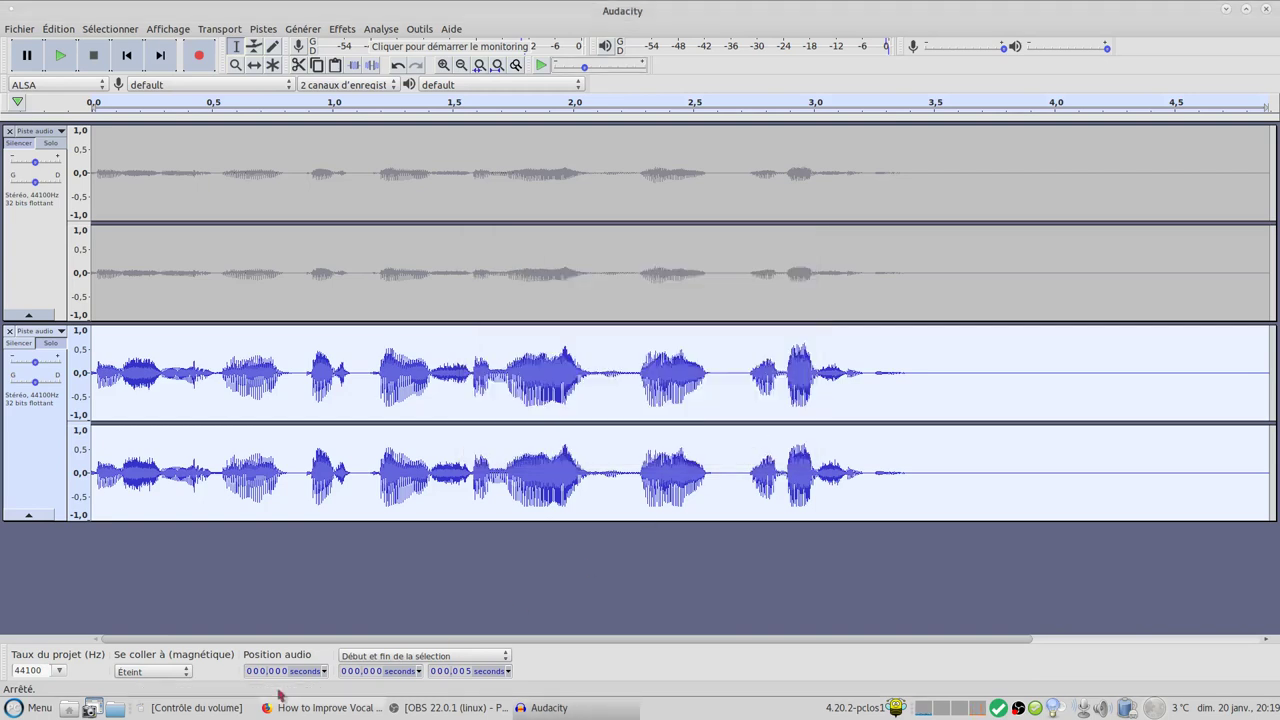
Switch to Firefox to recheck the article's Limiter step and read its Step 6: Normalise instructions.
click(310, 708)
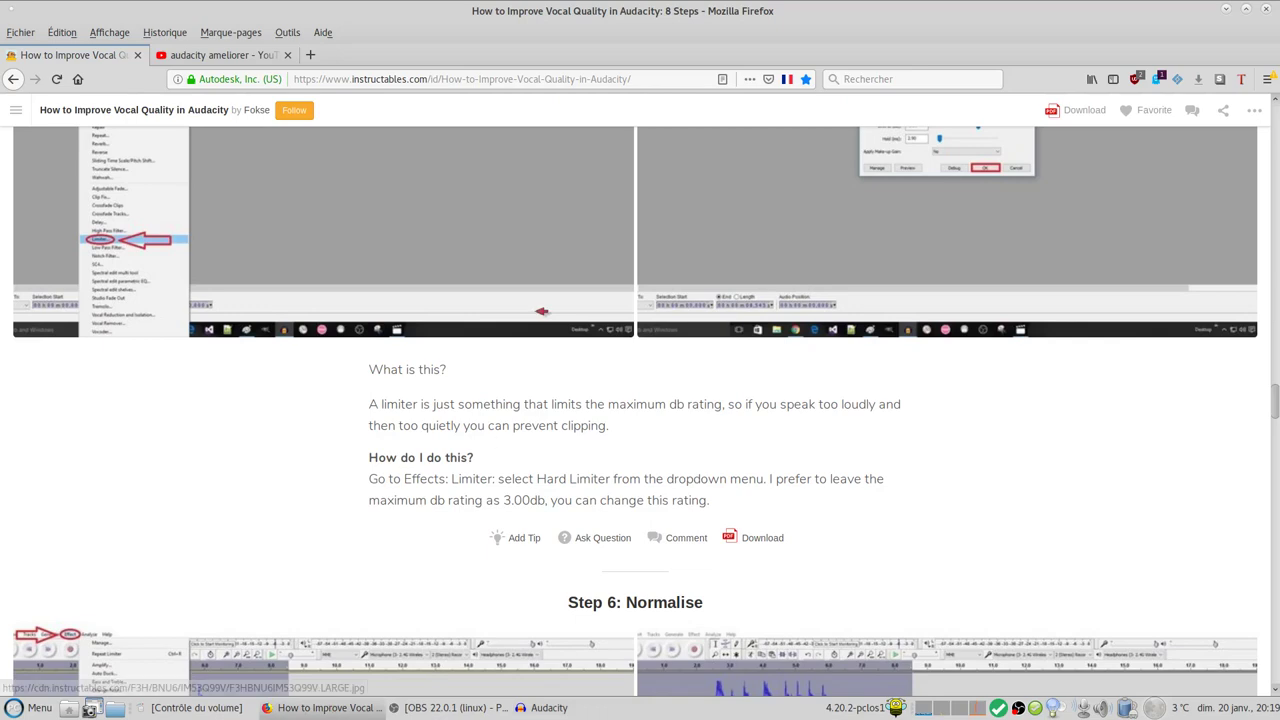
scroll(538, 311, up, 6)
scroll(542, 311, down, 7)
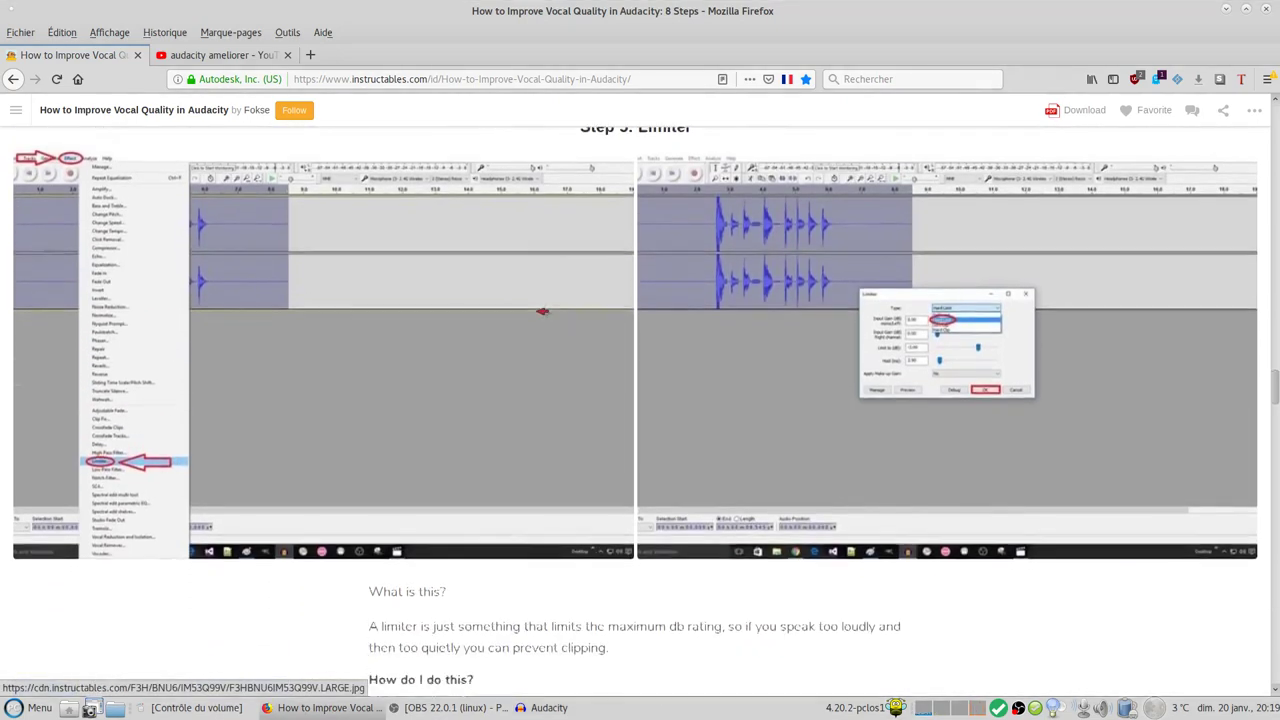
click(548, 708)
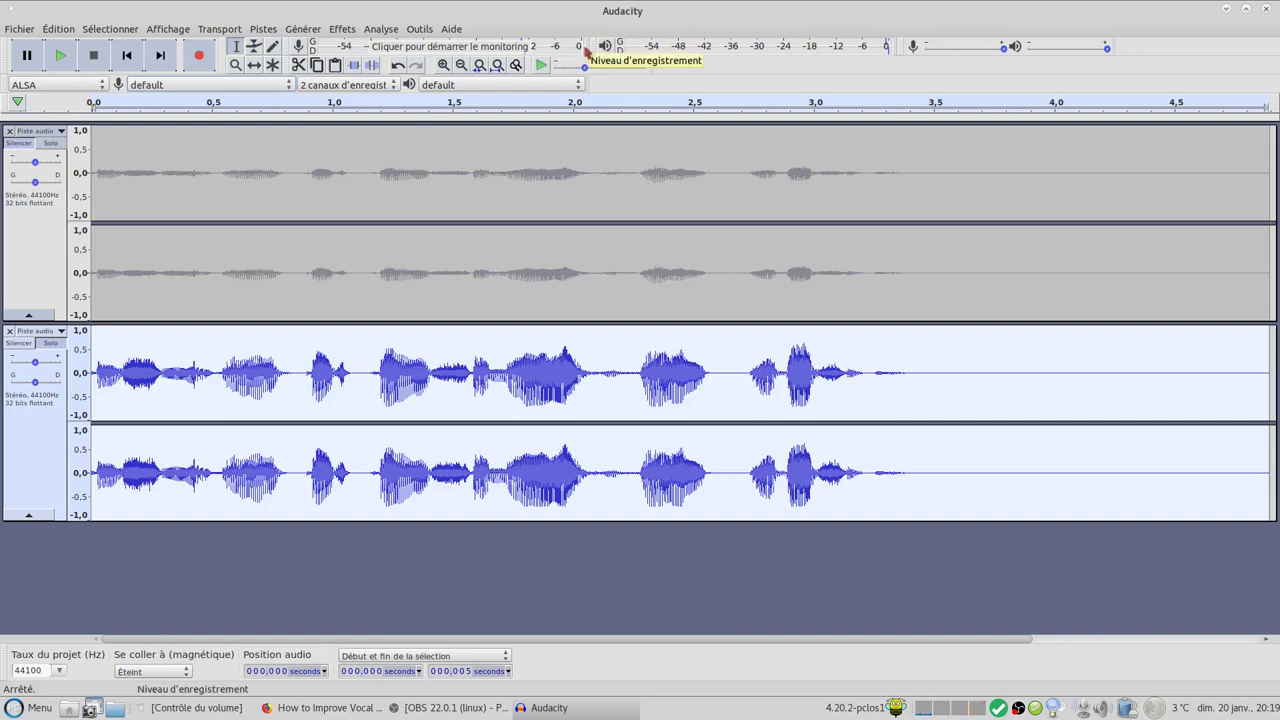
click(347, 716)
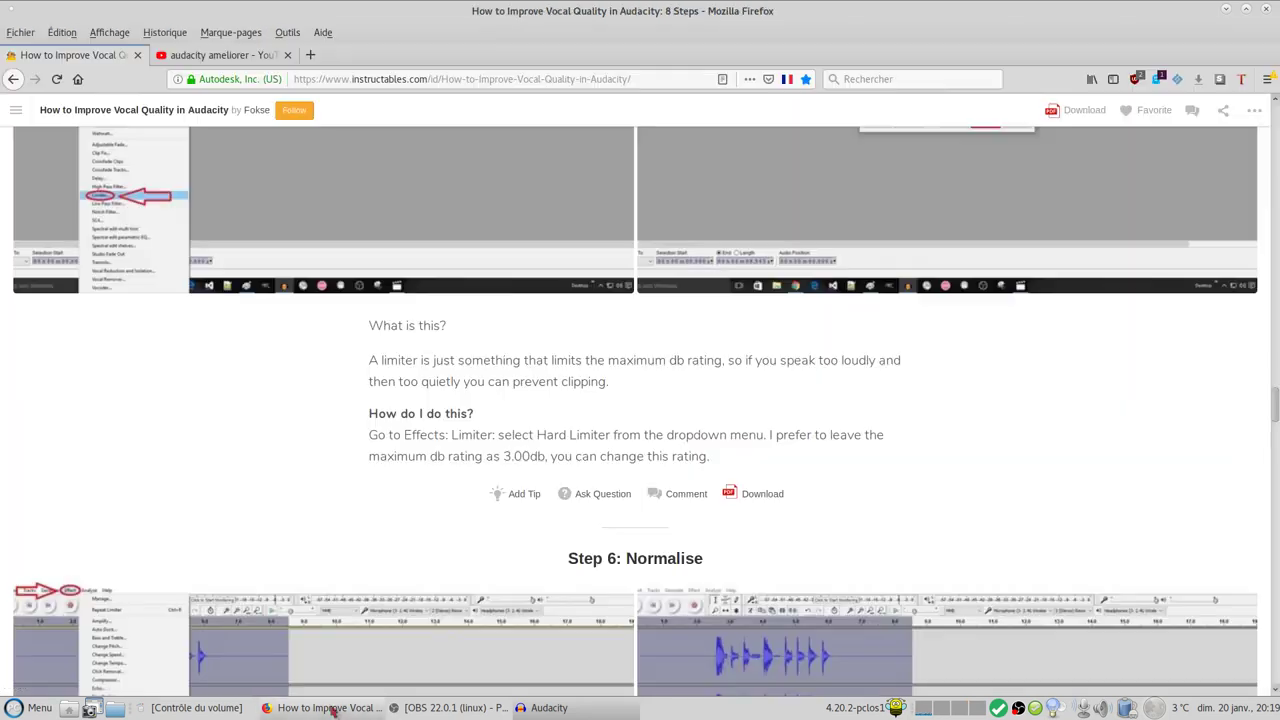
scroll(390, 426, down, 6)
scroll(400, 422, down, 3)
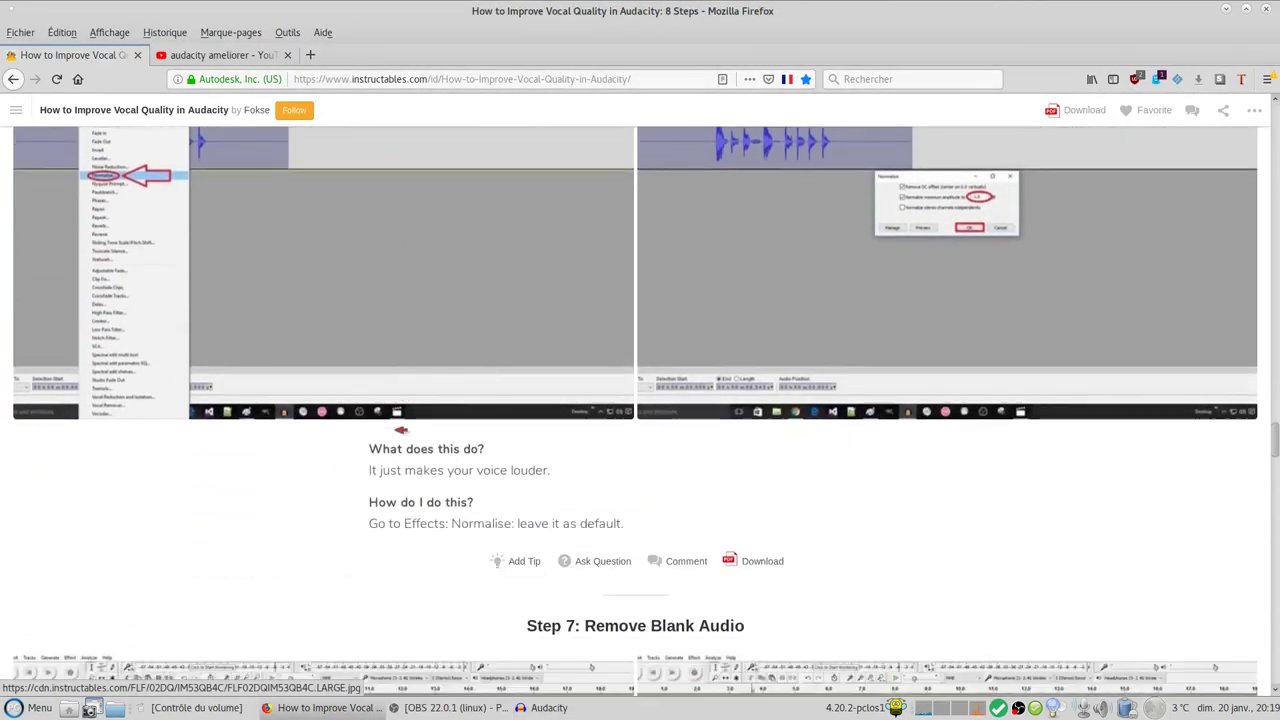
scroll(397, 434, up, 2)
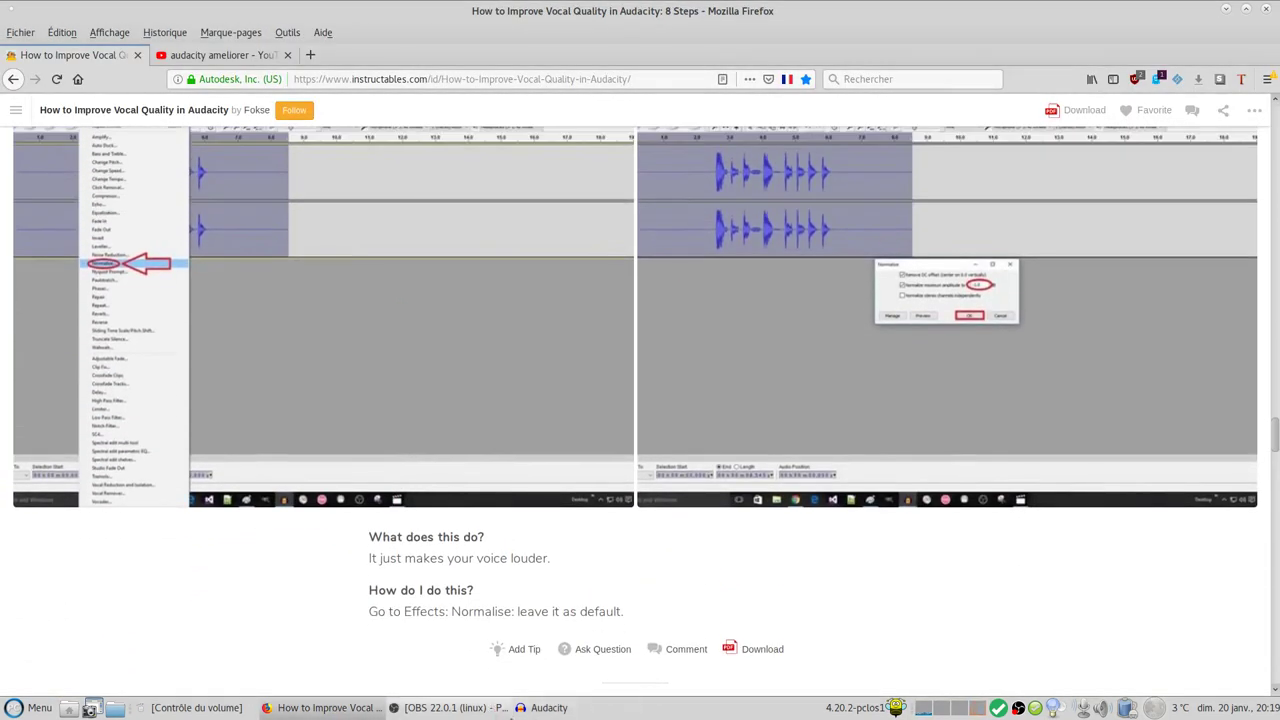
Return to Audacity and normalize the processed duplicate track to a -1.0 dB peak amplitude with DC offset removal enabled.
click(548, 708)
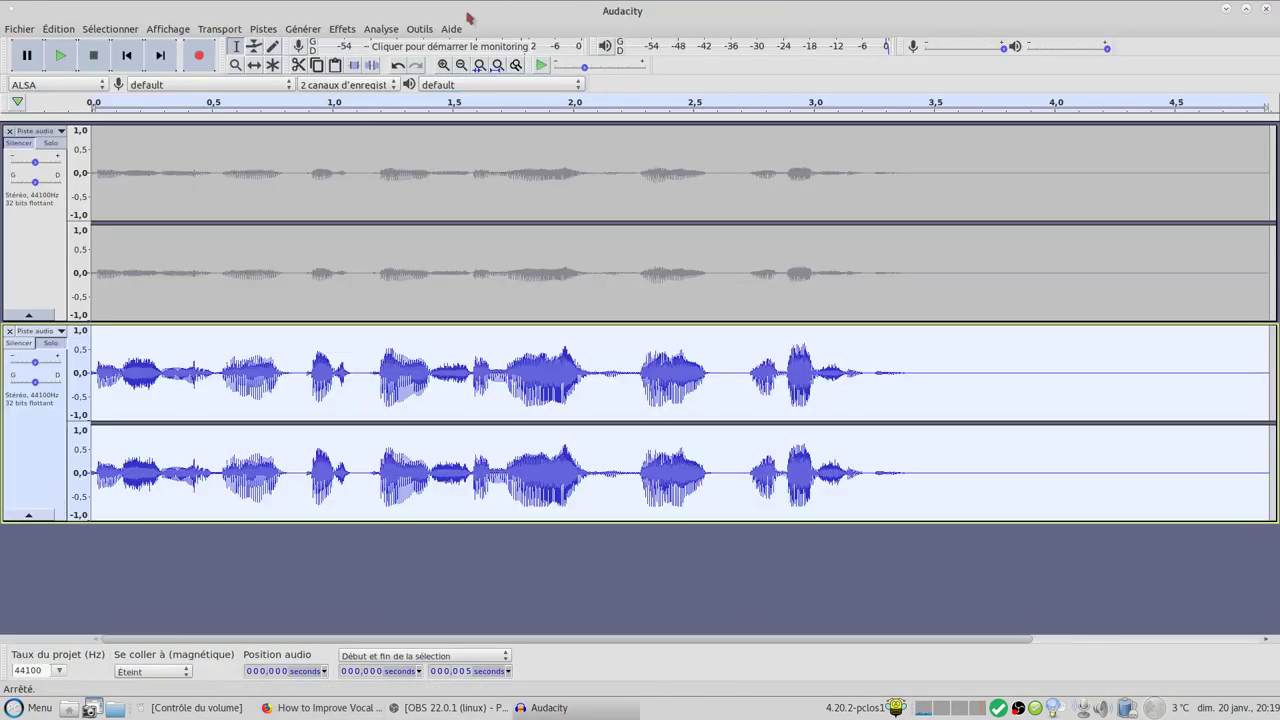
click(347, 29)
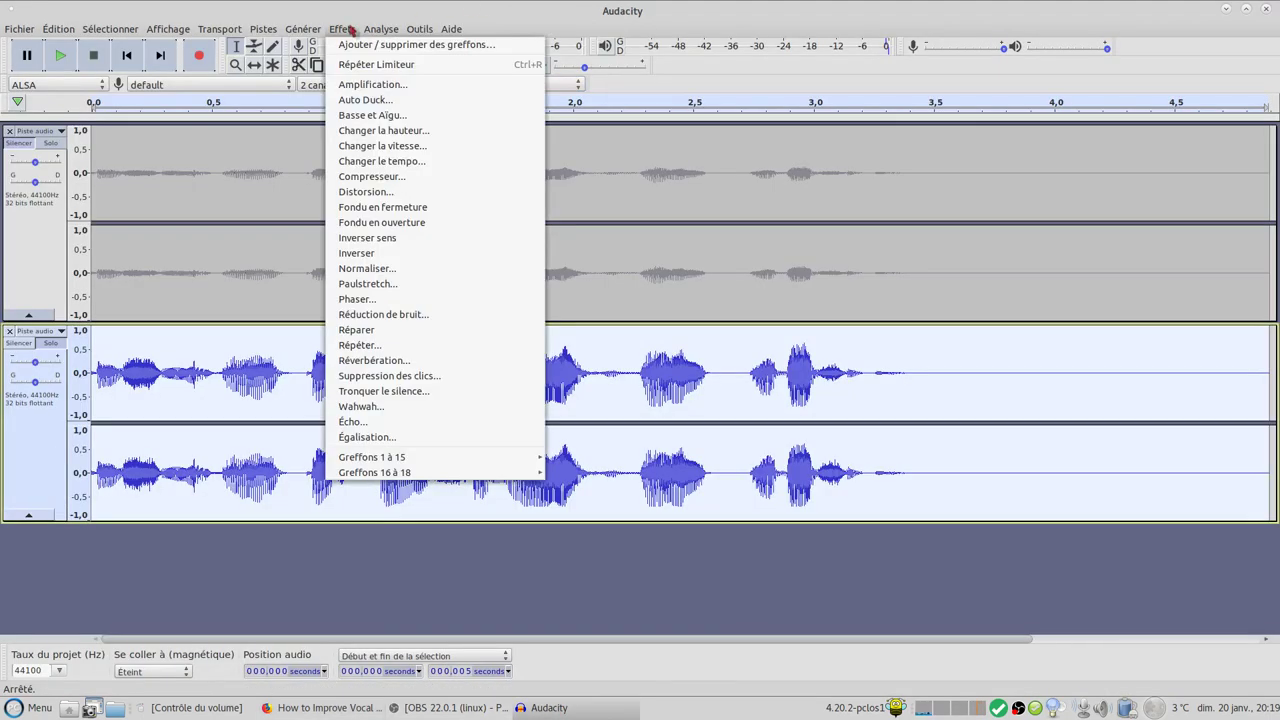
click(390, 271)
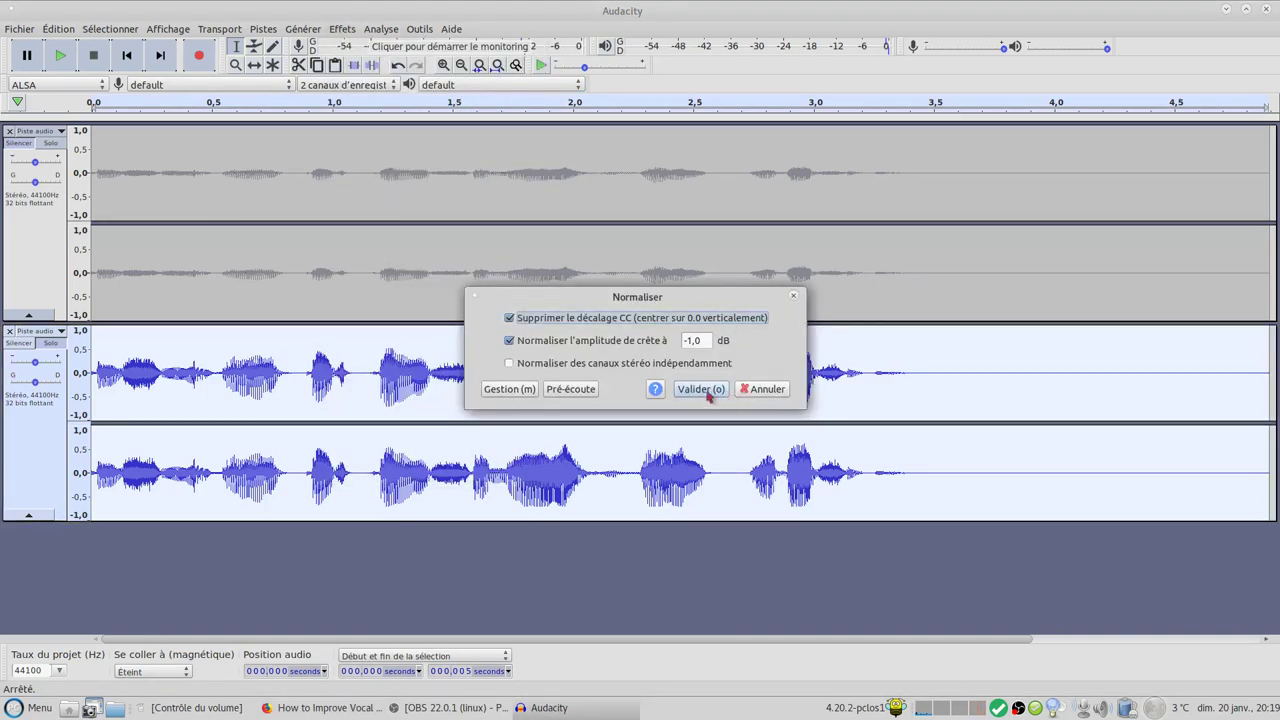
click(701, 389)
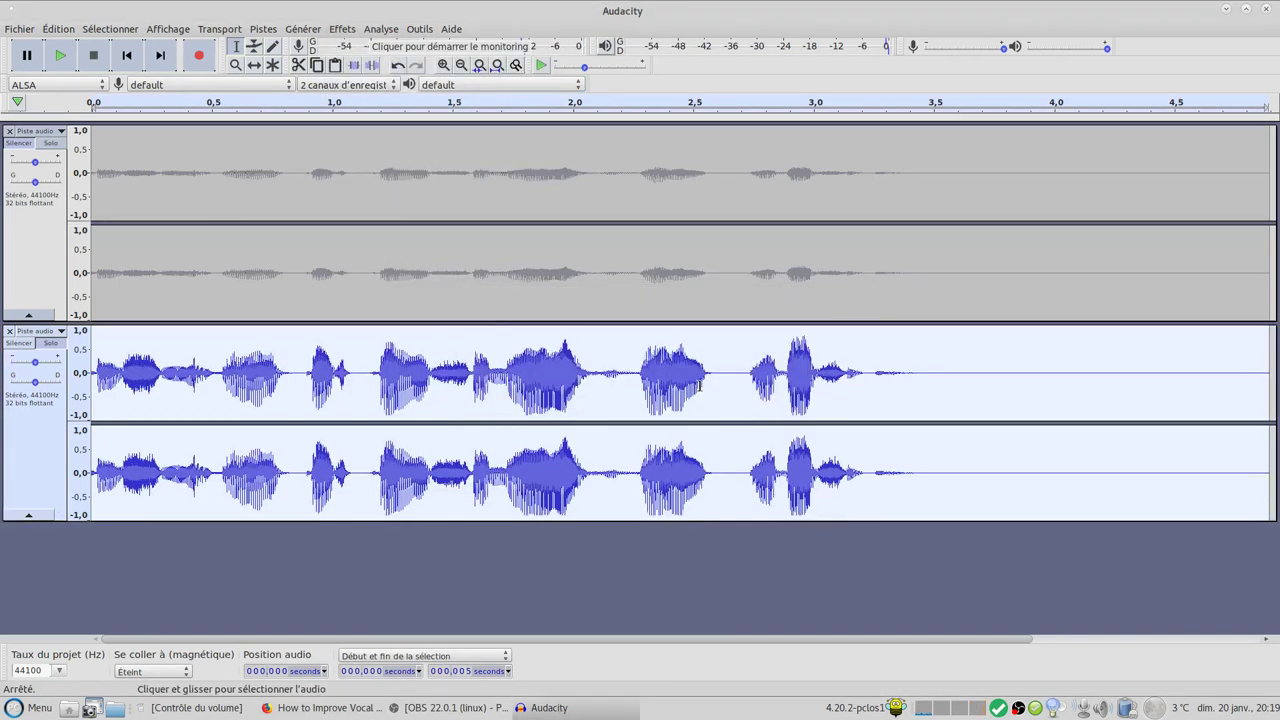
Read the article's Step 7: Remove Blank Audio and its closing step in Firefox, and return to Audacity.
click(325, 708)
scroll(548, 407, down, 5)
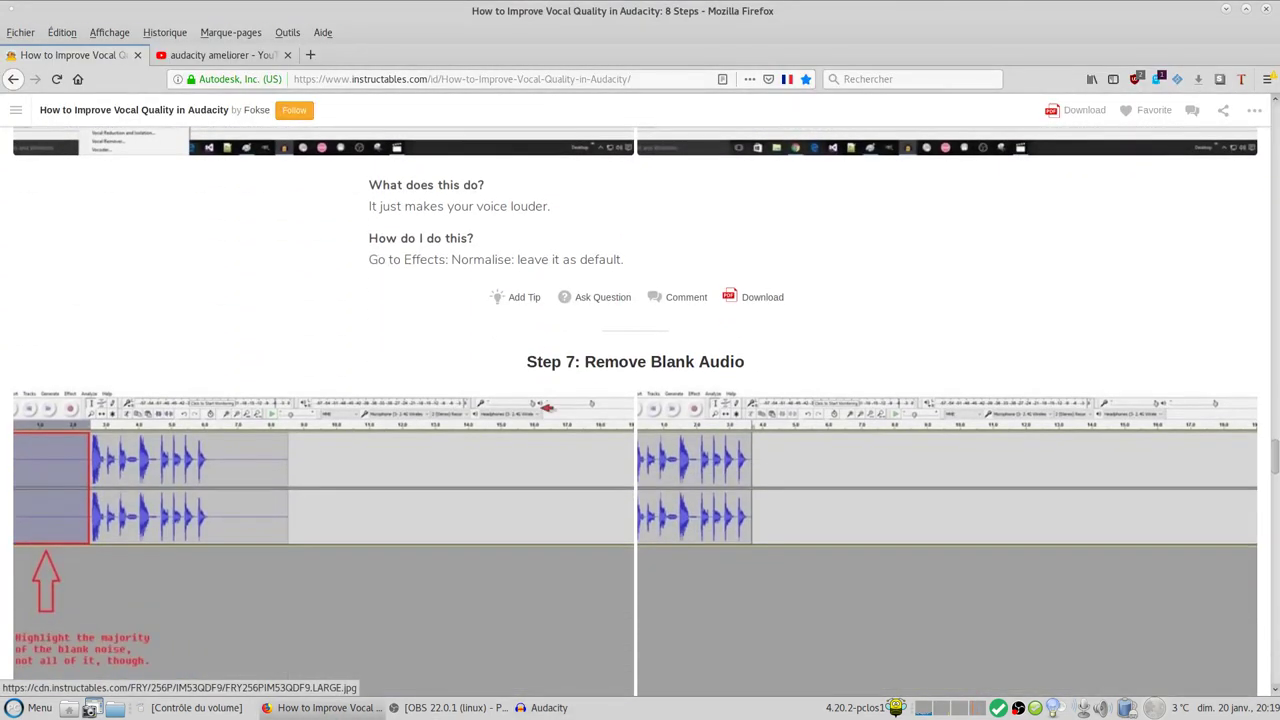
scroll(548, 407, down, 1)
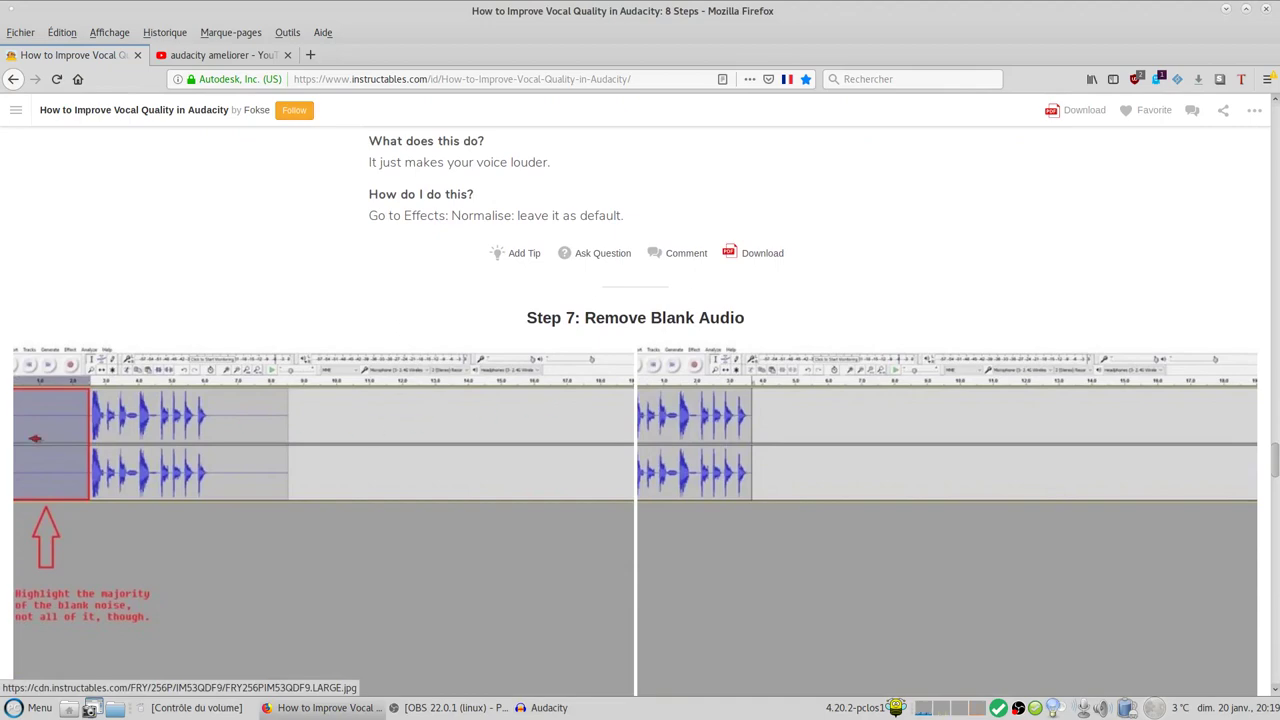
scroll(411, 466, down, 10)
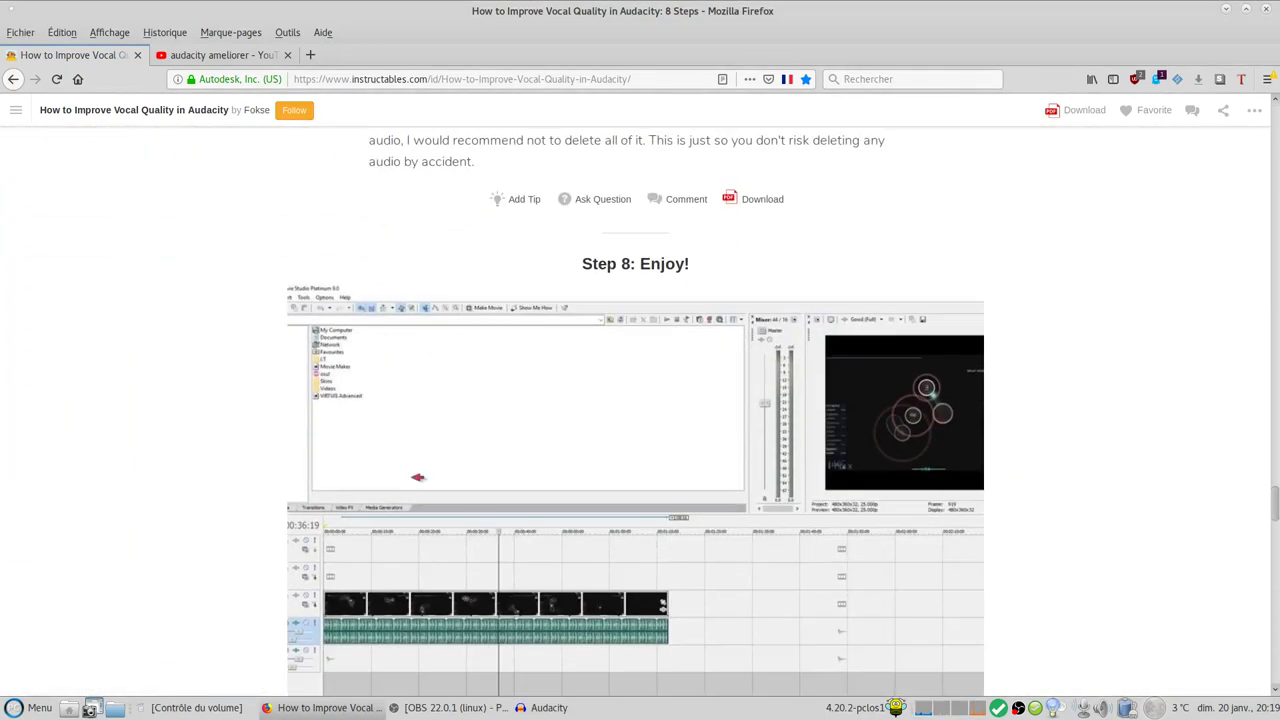
scroll(420, 477, up, 13)
scroll(590, 410, up, 7)
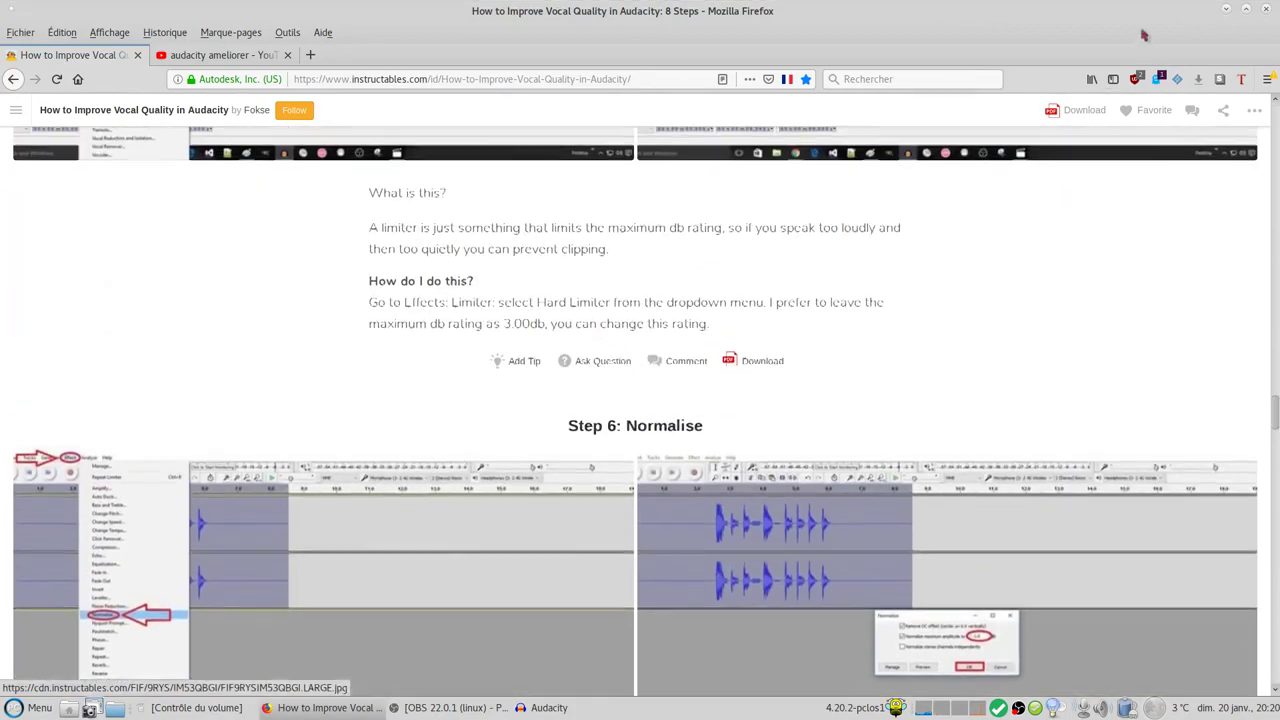
click(1227, 11)
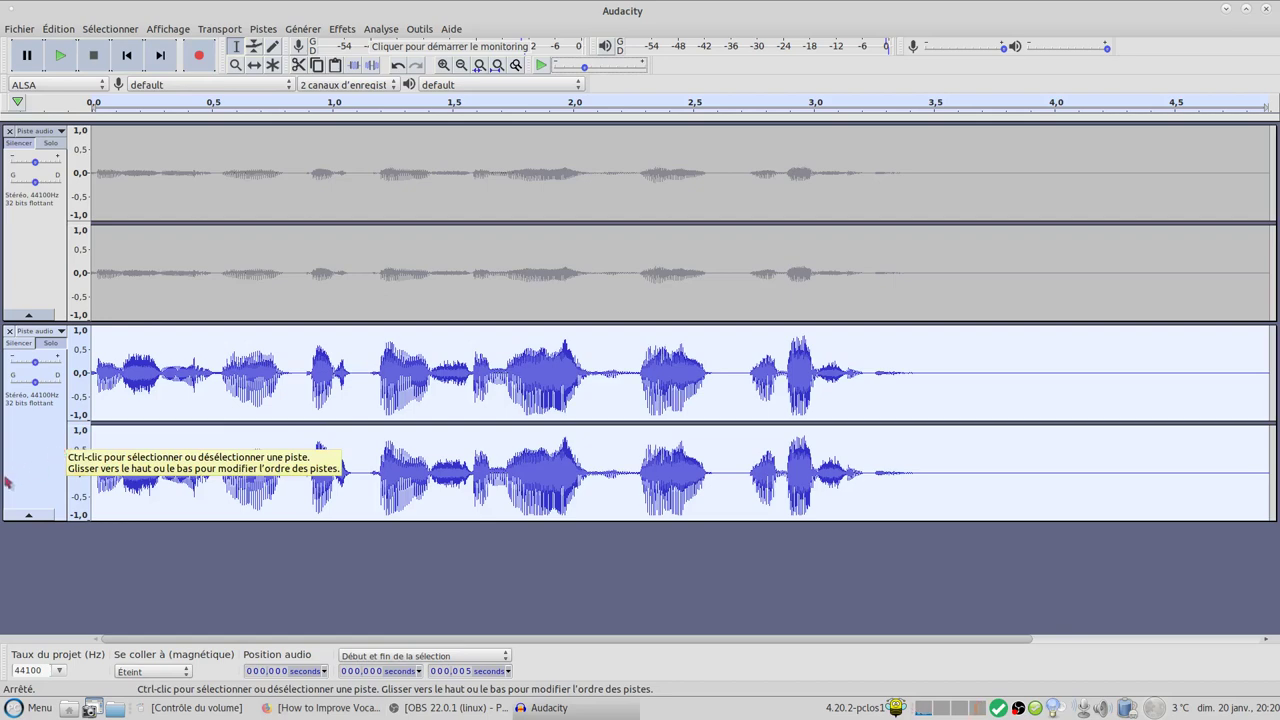
Compare the original track with the processed duplicate by soloing and playing each one in turn.
click(35, 455)
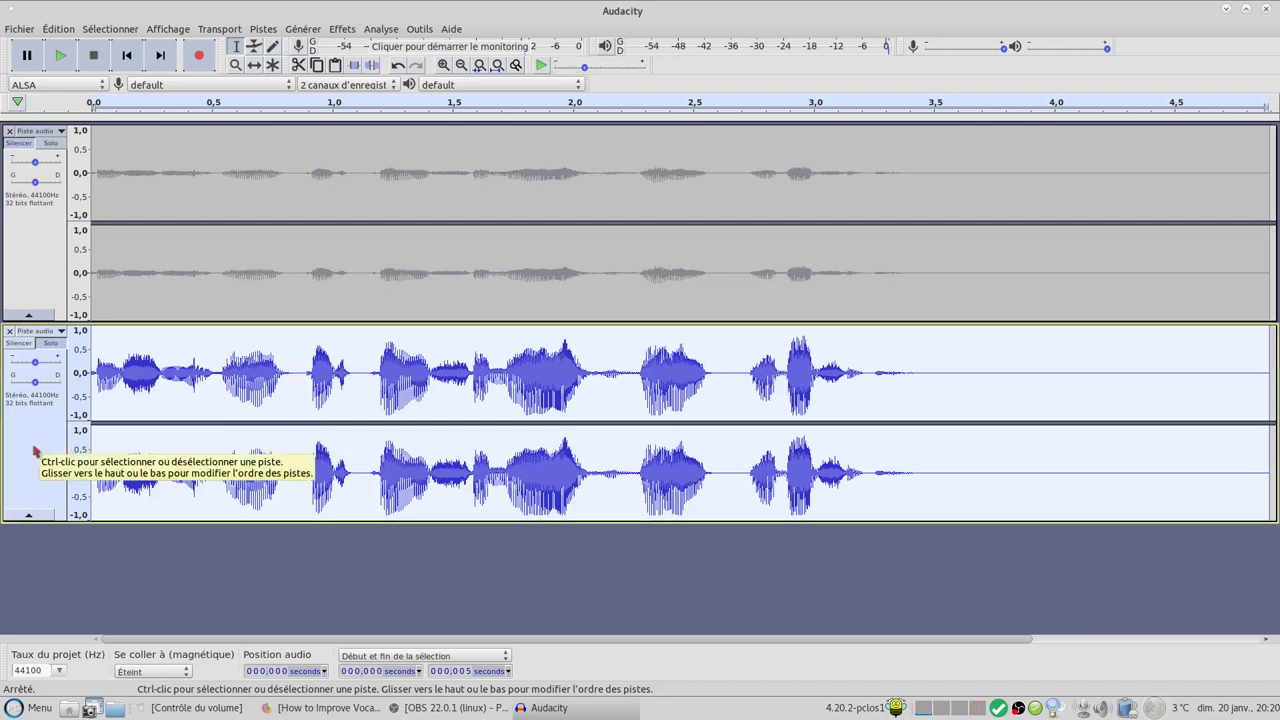
click(51, 144)
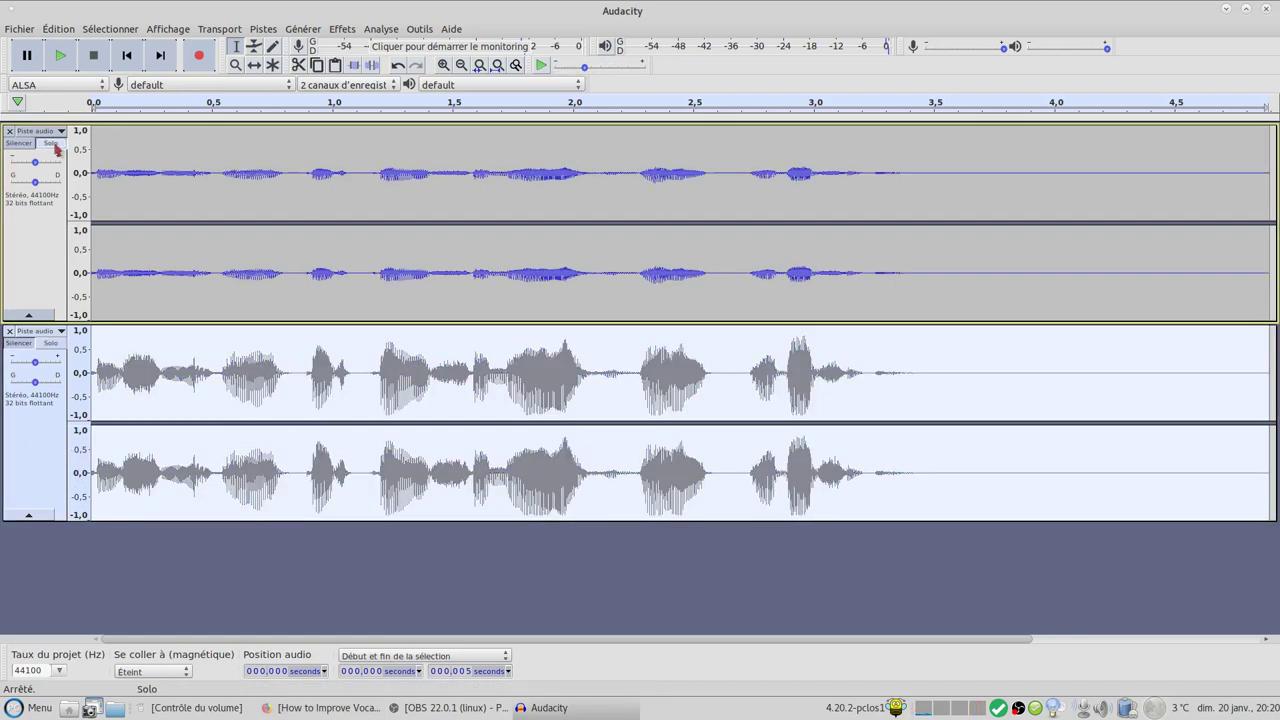
click(60, 56)
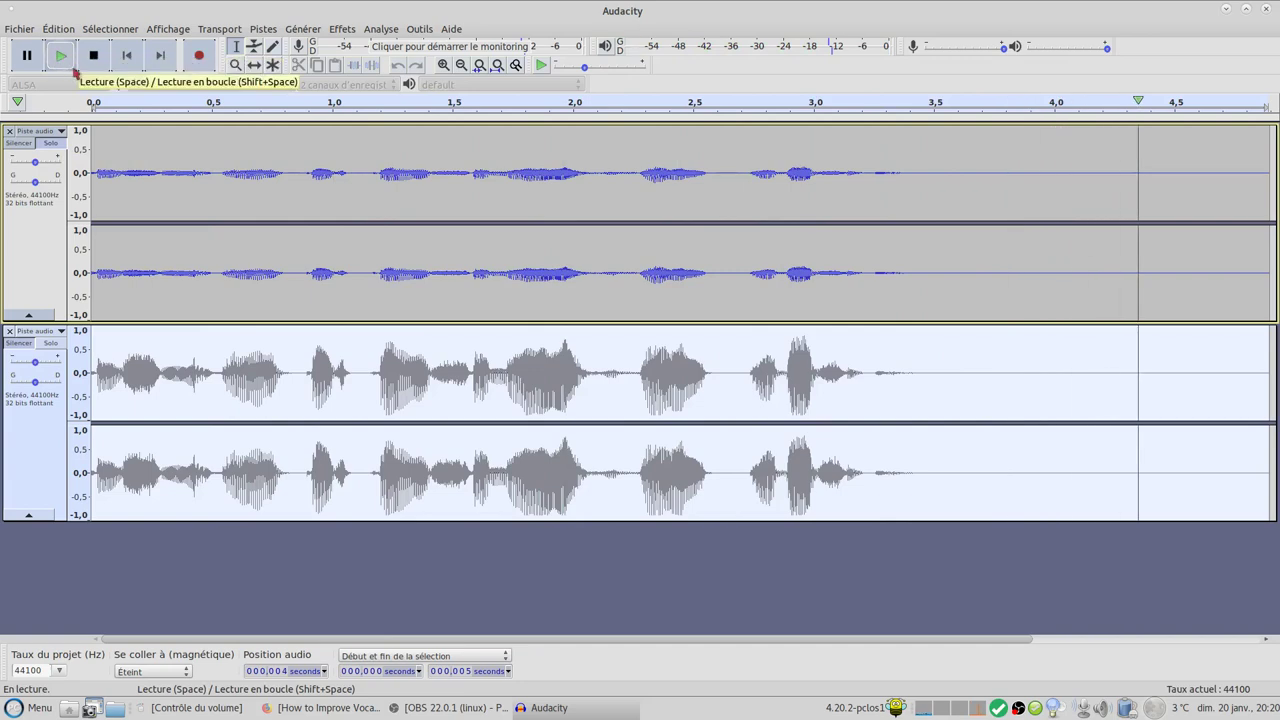
click(90, 56)
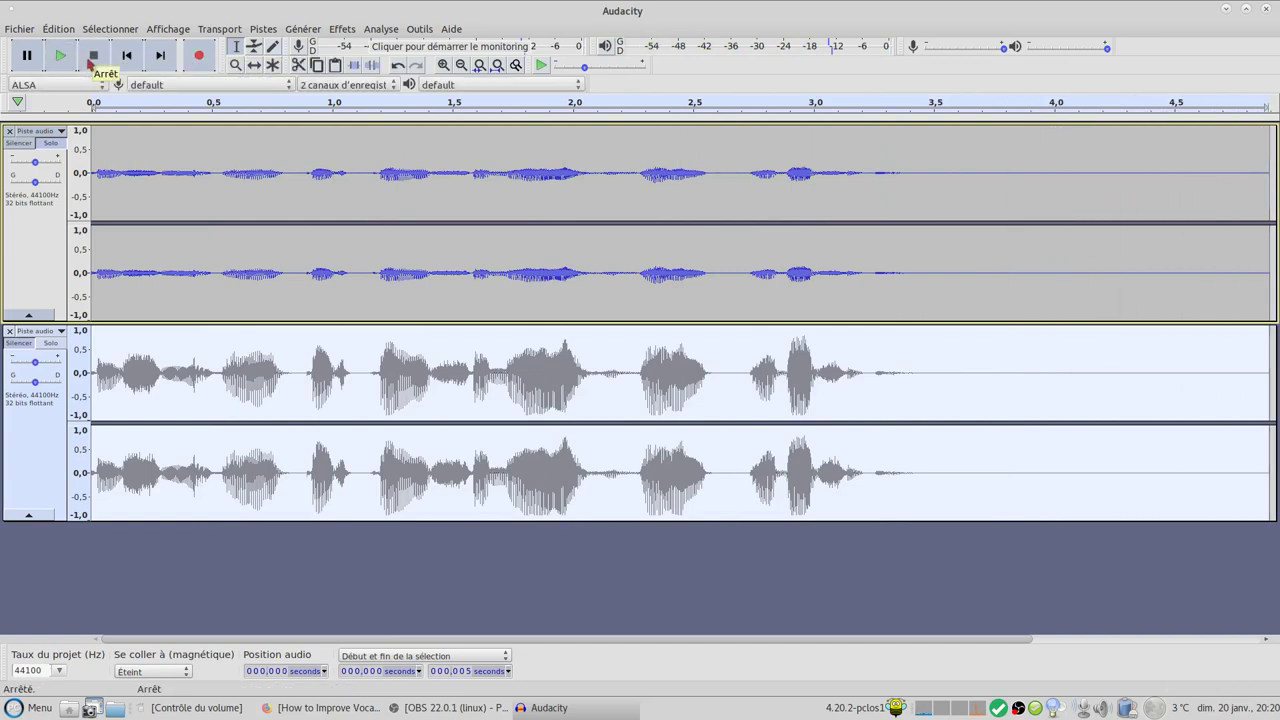
click(46, 348)
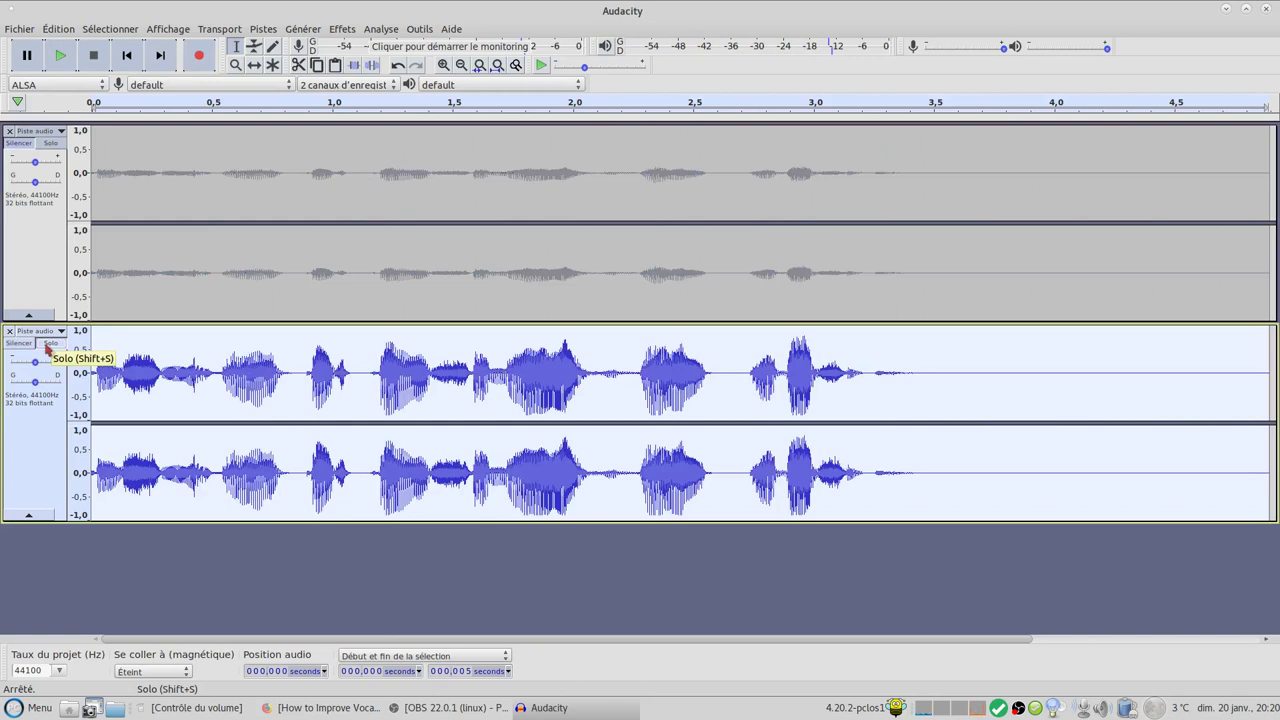
click(60, 58)
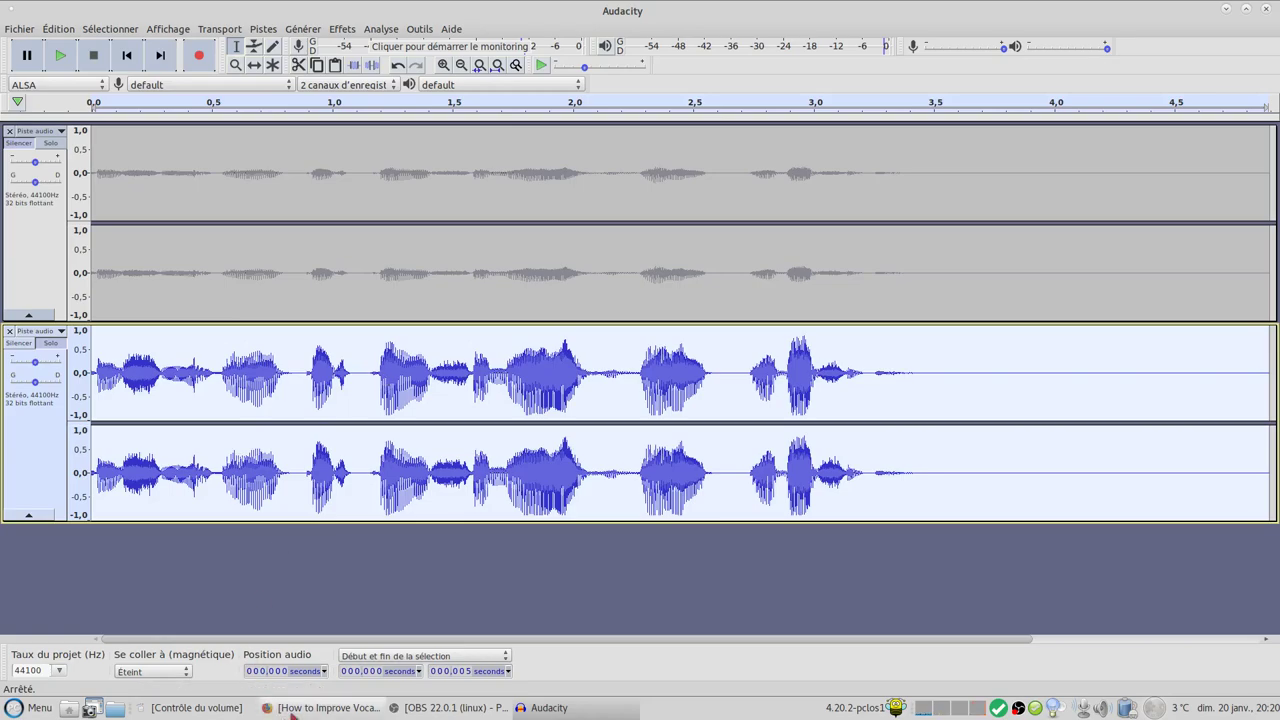
Review the article in Firefox from its introduction through the recording, noise removal and compressor steps, and return to Audacity.
click(355, 710)
scroll(498, 358, up, 20)
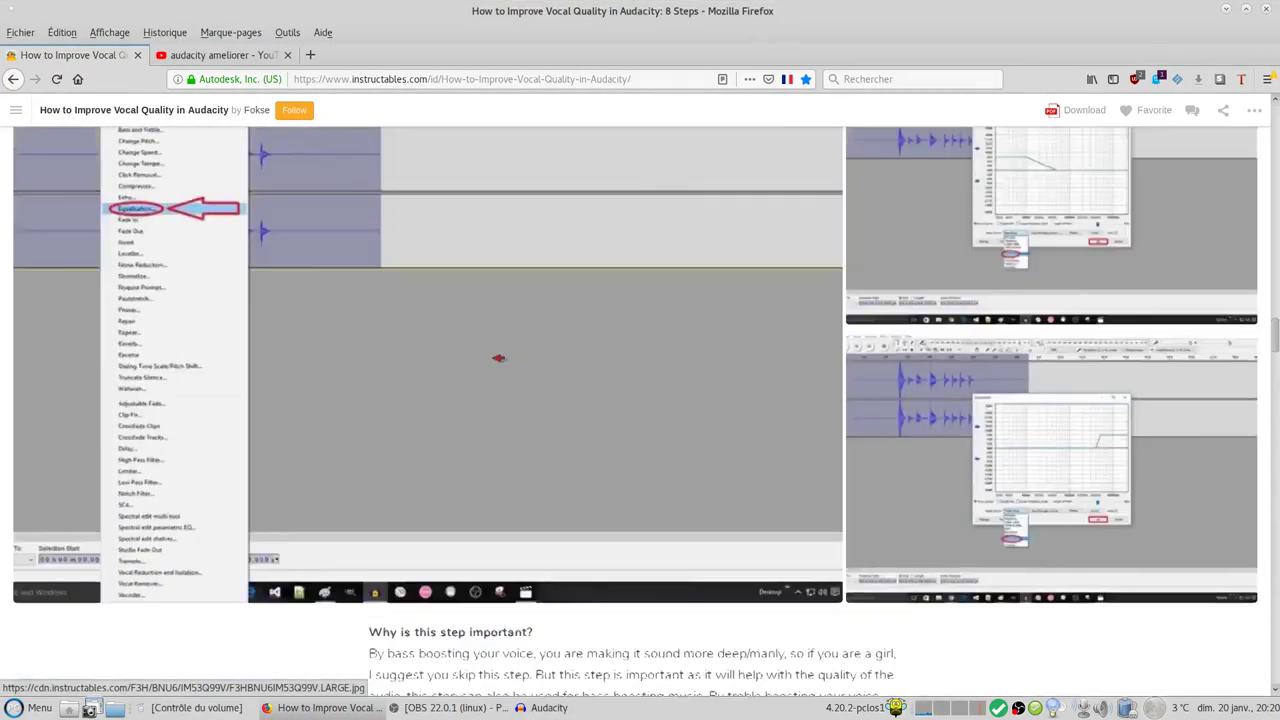
scroll(498, 358, up, 10)
scroll(493, 359, down, 8)
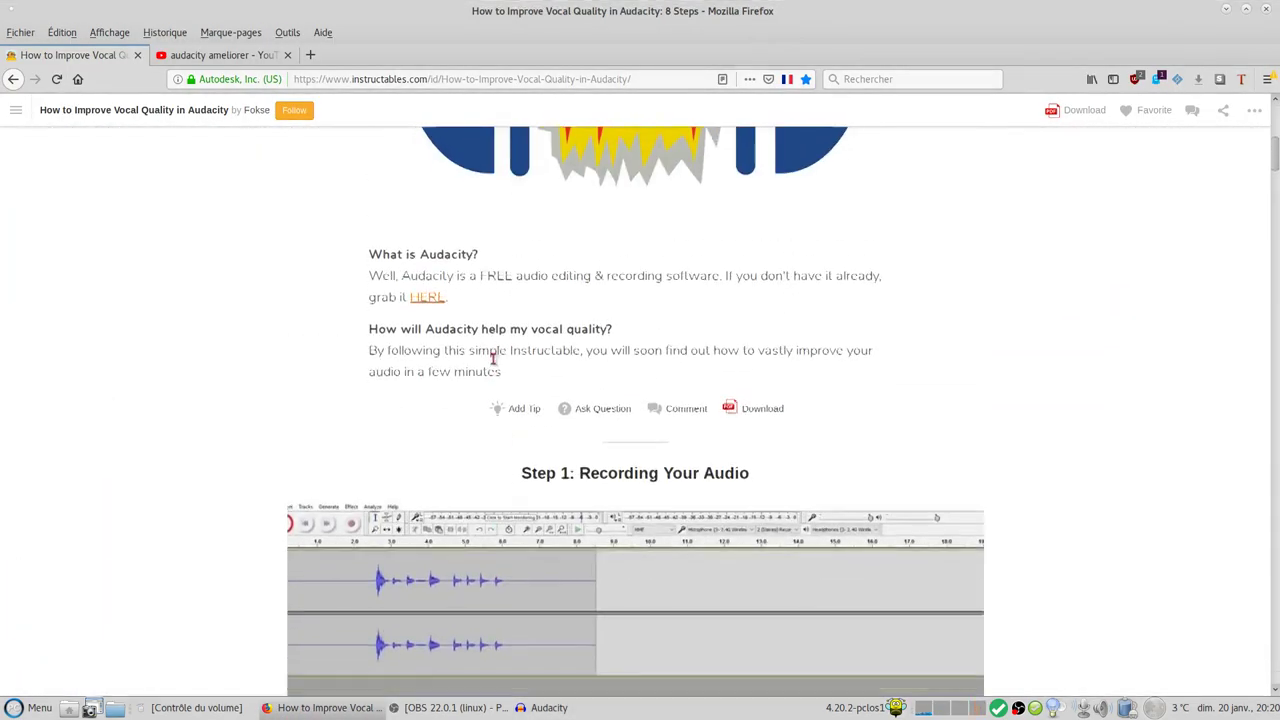
scroll(493, 359, down, 10)
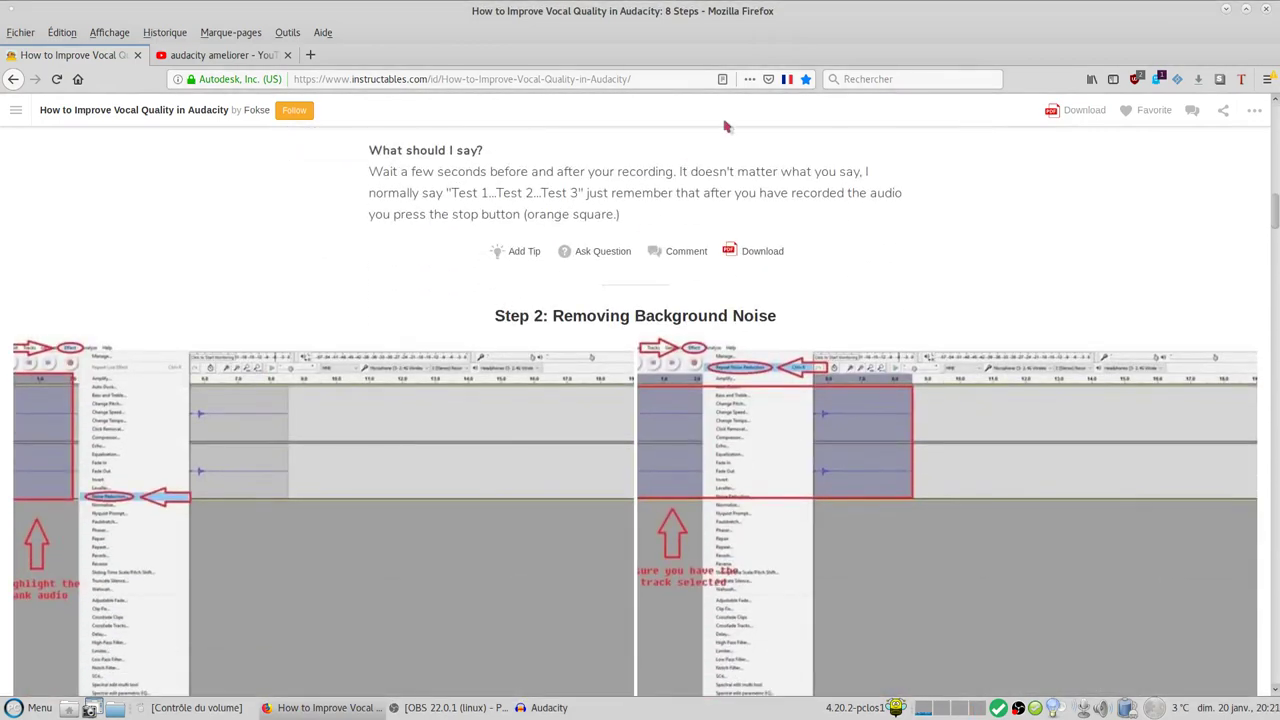
scroll(666, 415, down, 9)
scroll(666, 420, down, 8)
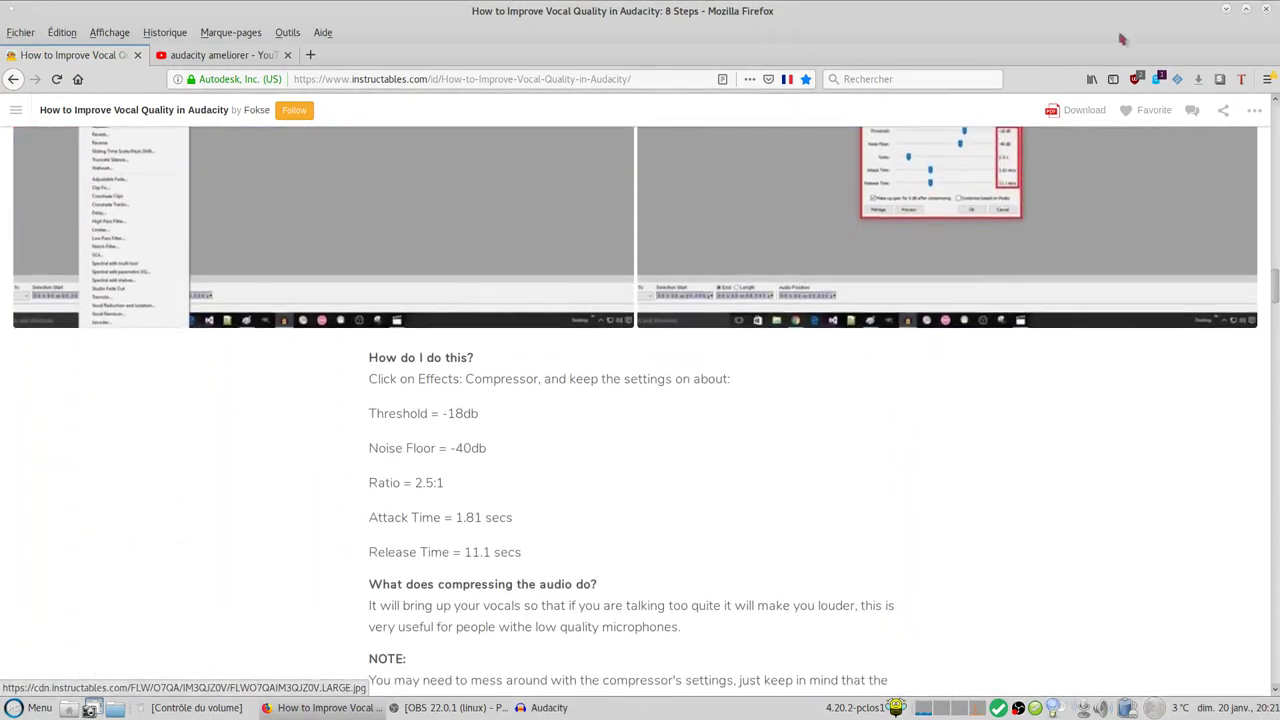
click(1227, 10)
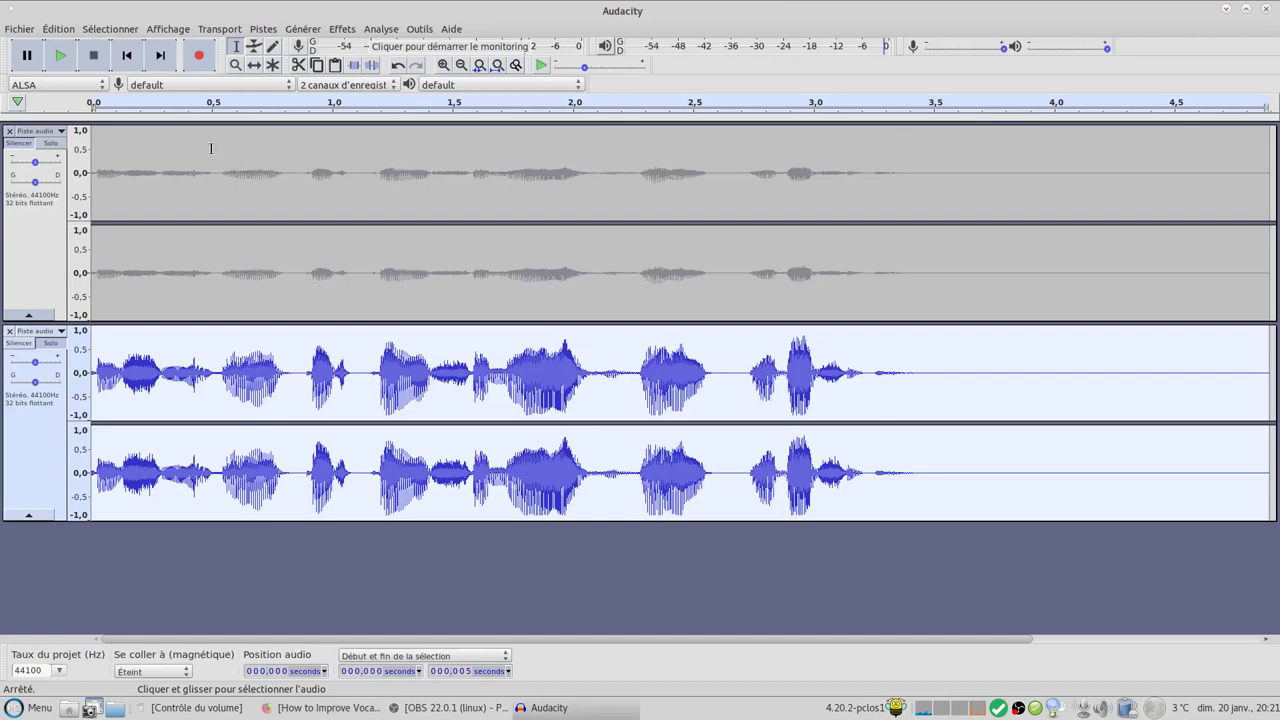
Open the macro manager to examine the commands in the Youtube macro, and close it without saving changes.
click(379, 30)
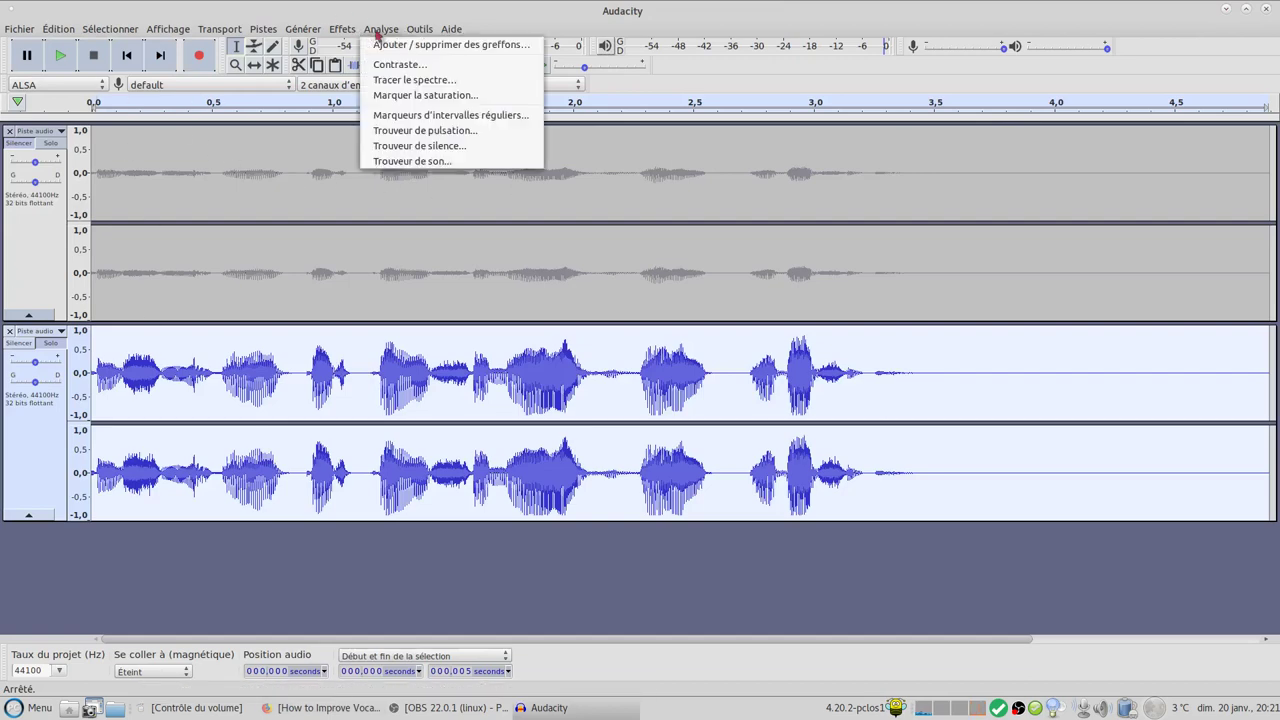
mouse_move(418, 33)
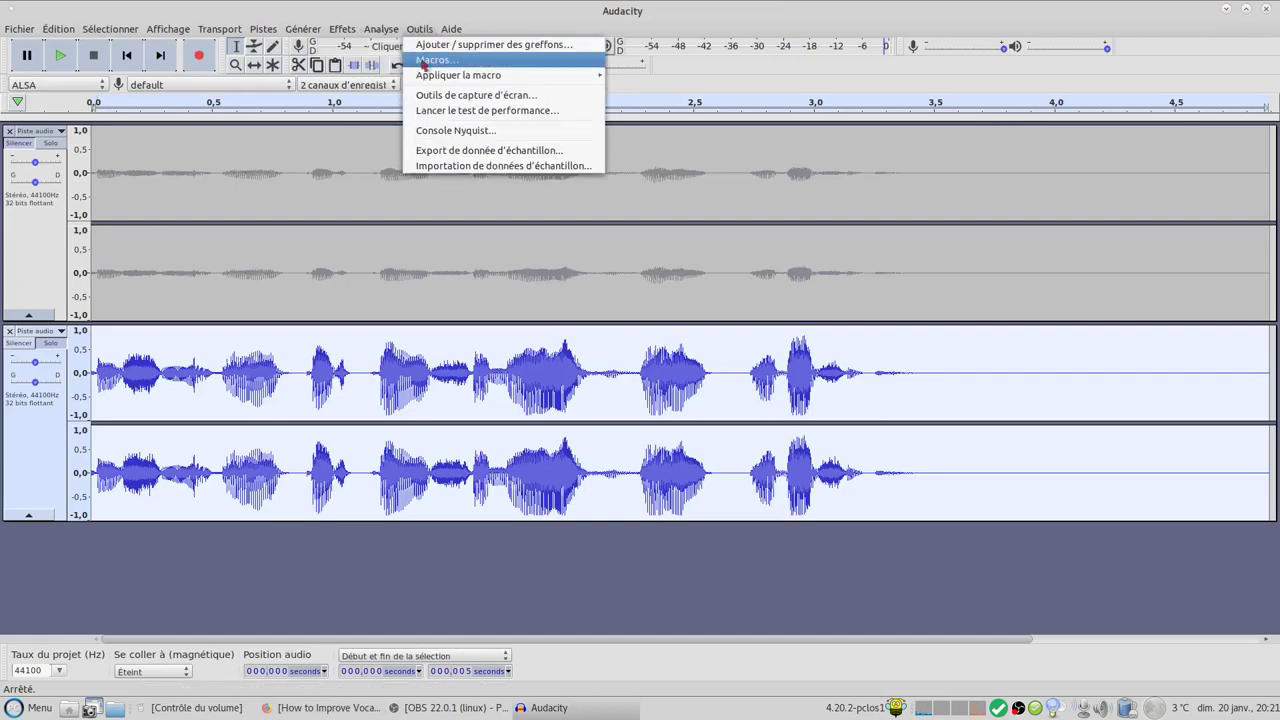
click(425, 60)
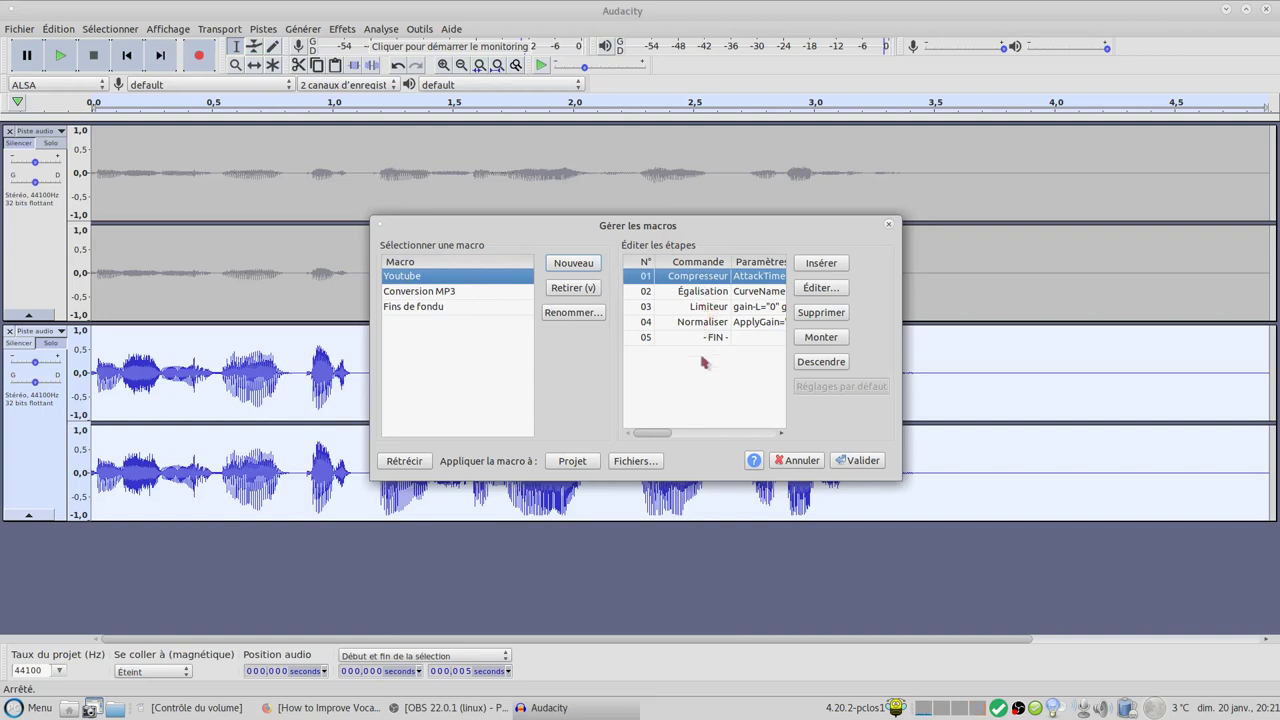
click(794, 462)
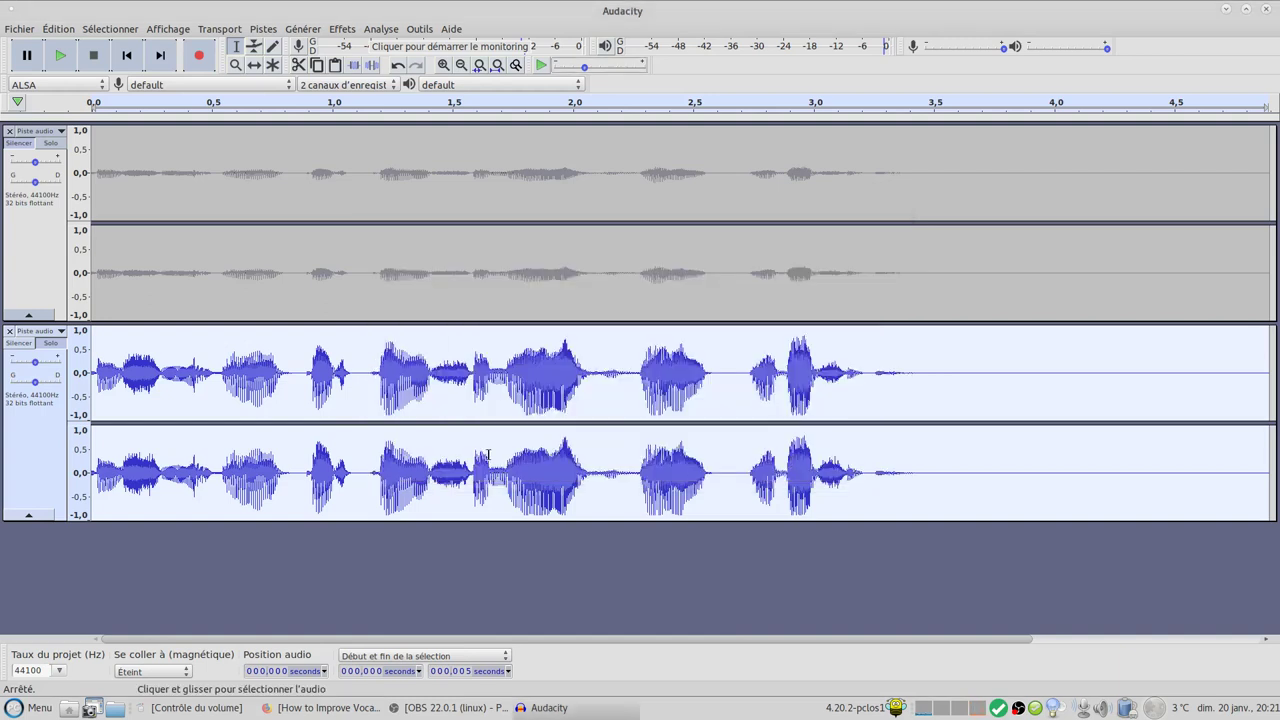
Move solo from the processed track to the original track, and duplicate the selected processed track.
click(50, 346)
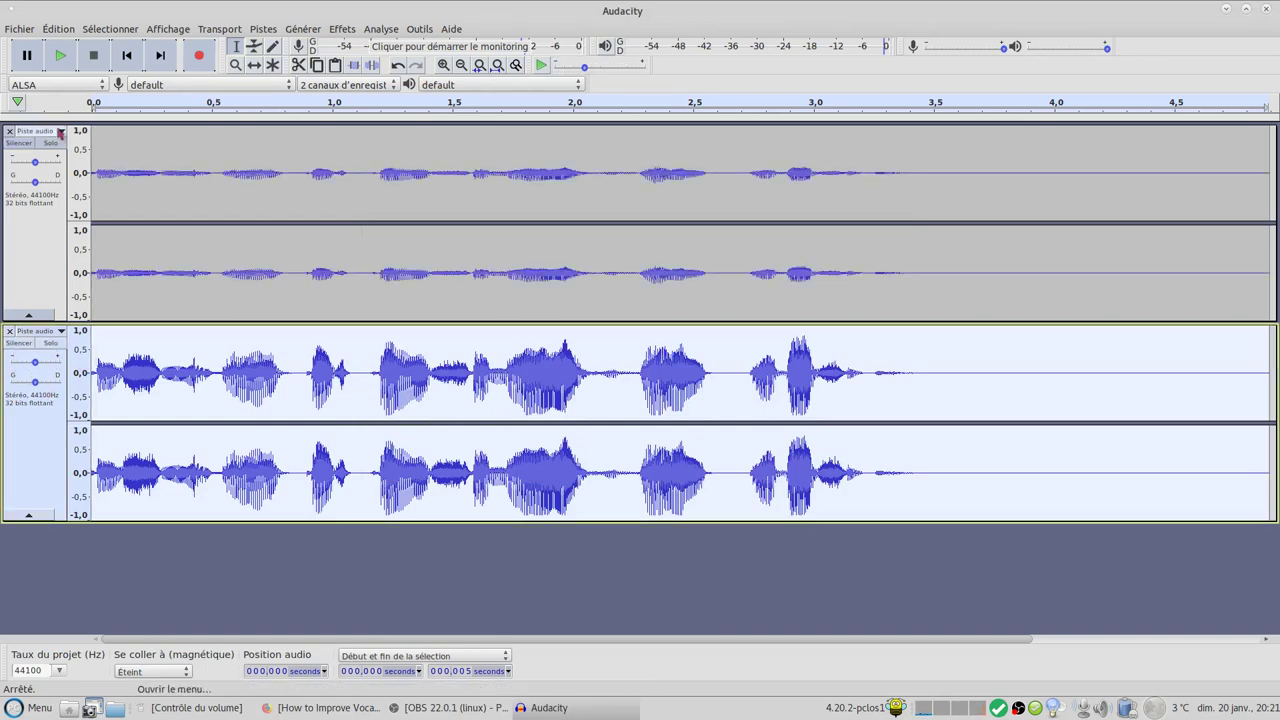
click(52, 144)
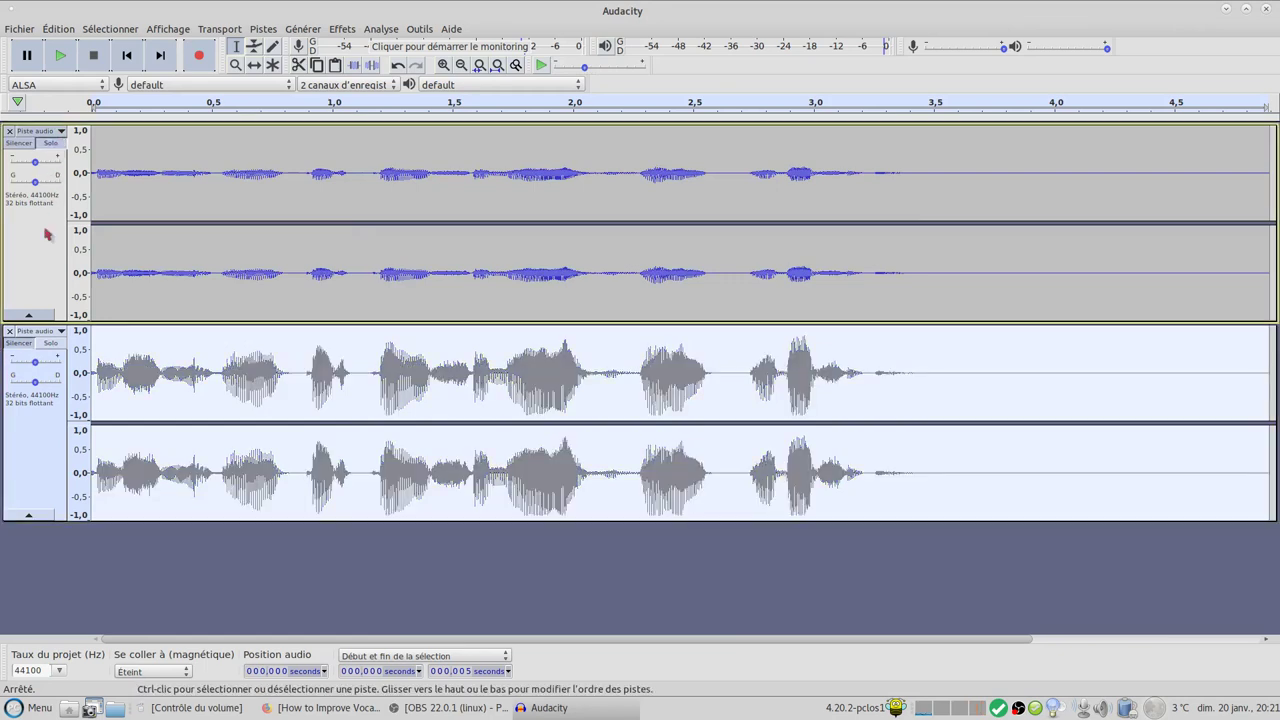
click(57, 30)
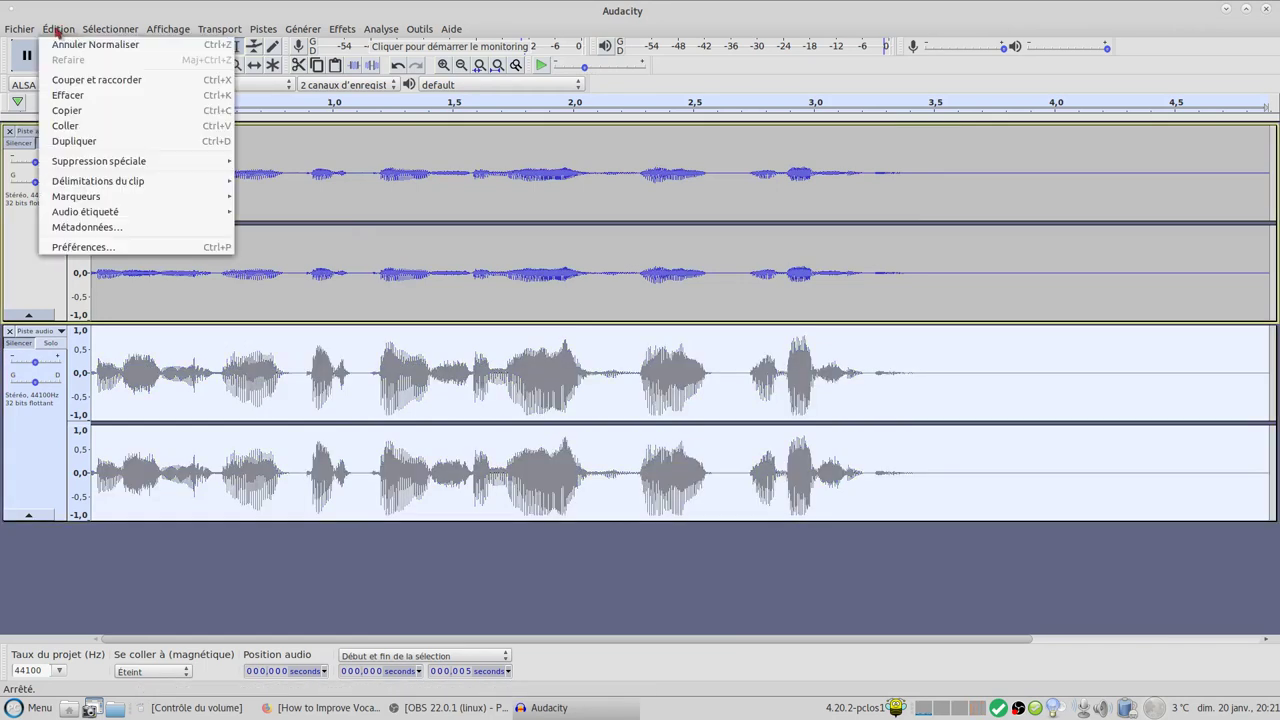
click(97, 144)
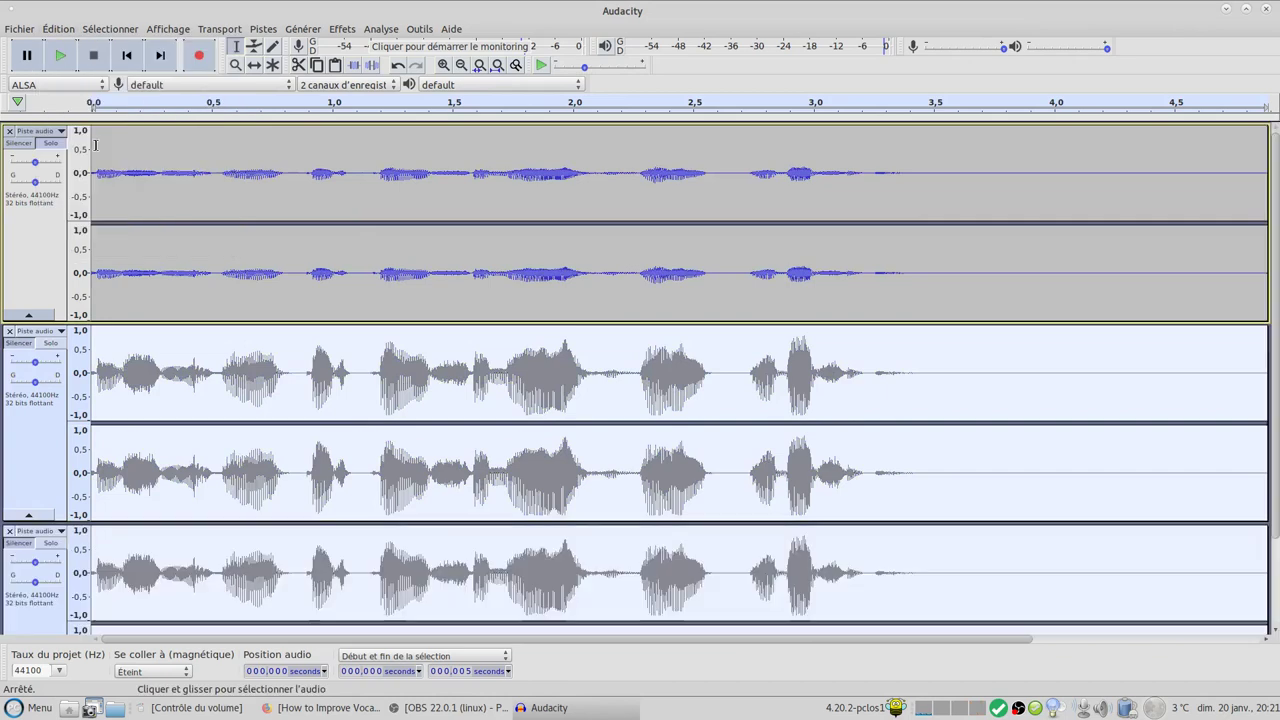
scroll(253, 325, down, 3)
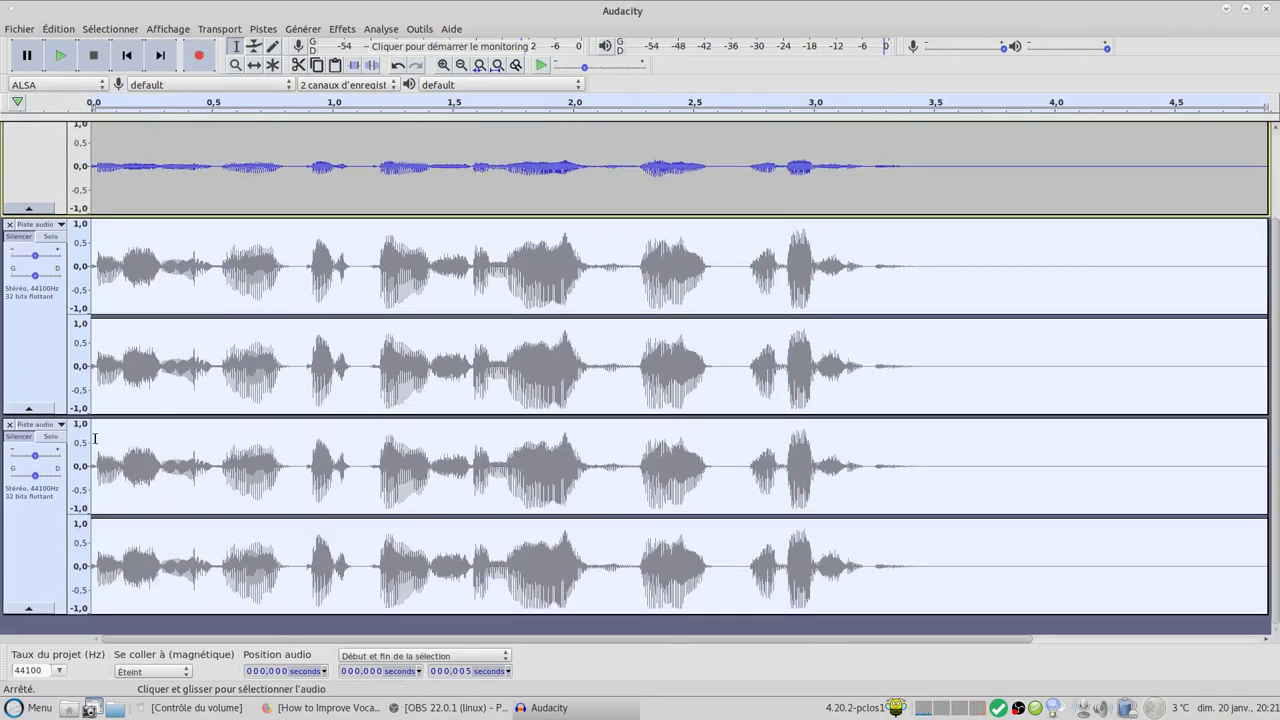
Delete the extra duplicate of the processed track, and copy the original track's audio.
click(9, 424)
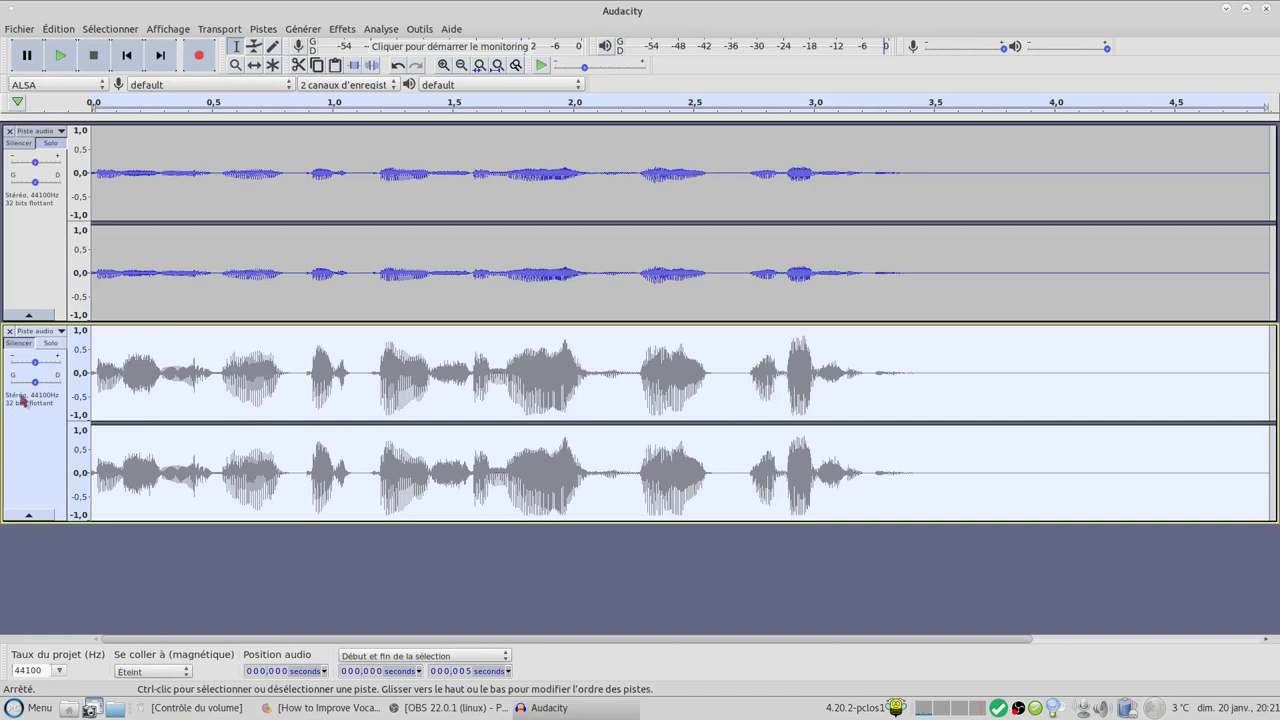
click(44, 242)
click(57, 29)
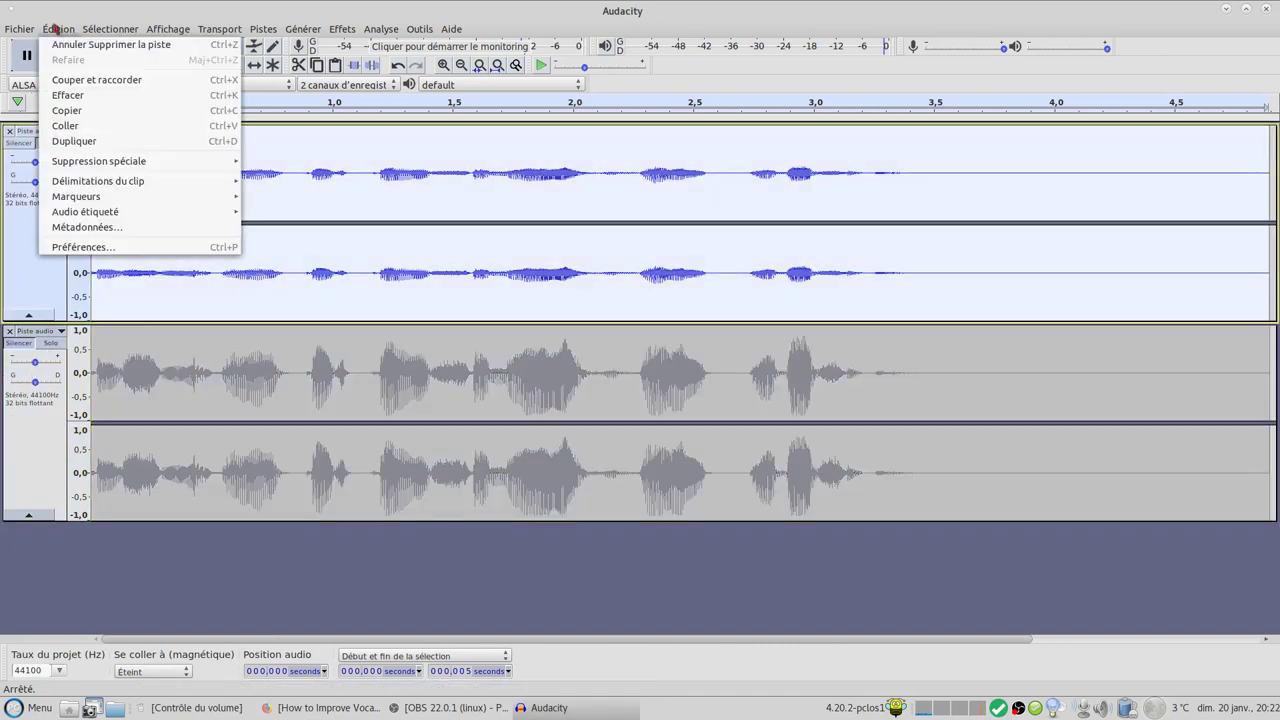
click(98, 110)
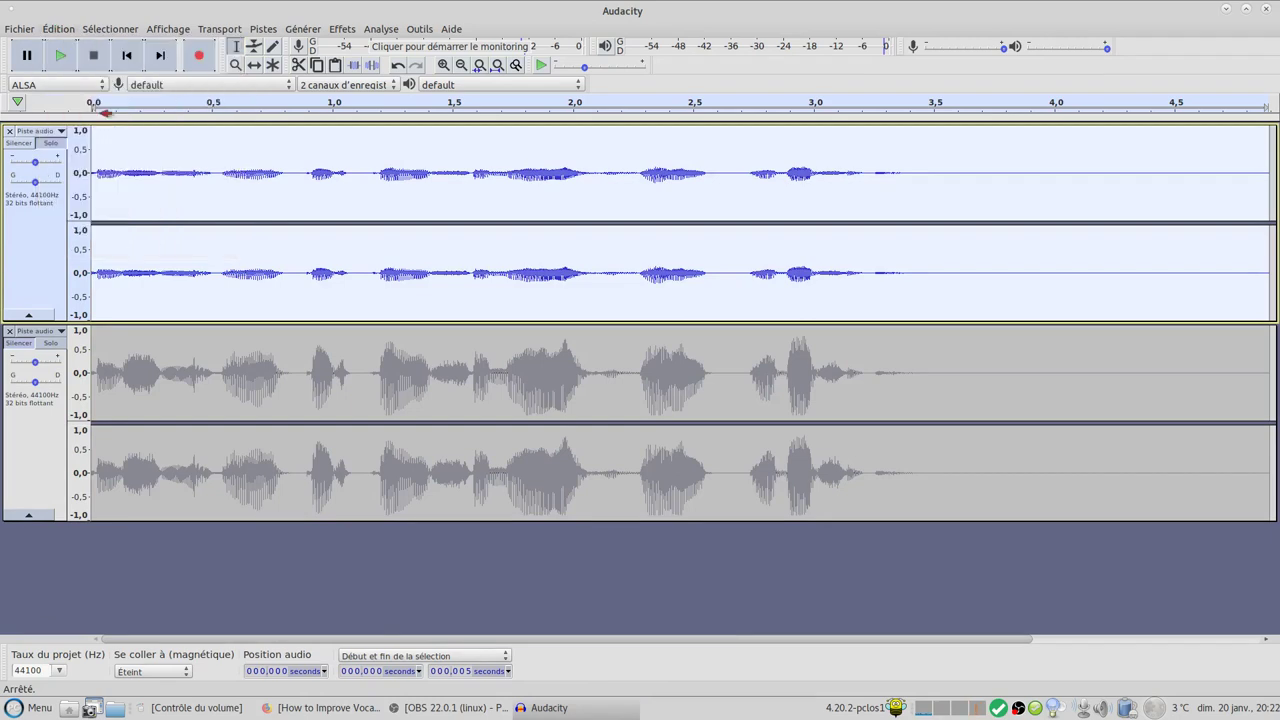
Paste the copied original audio as a new track below the processed track.
click(57, 29)
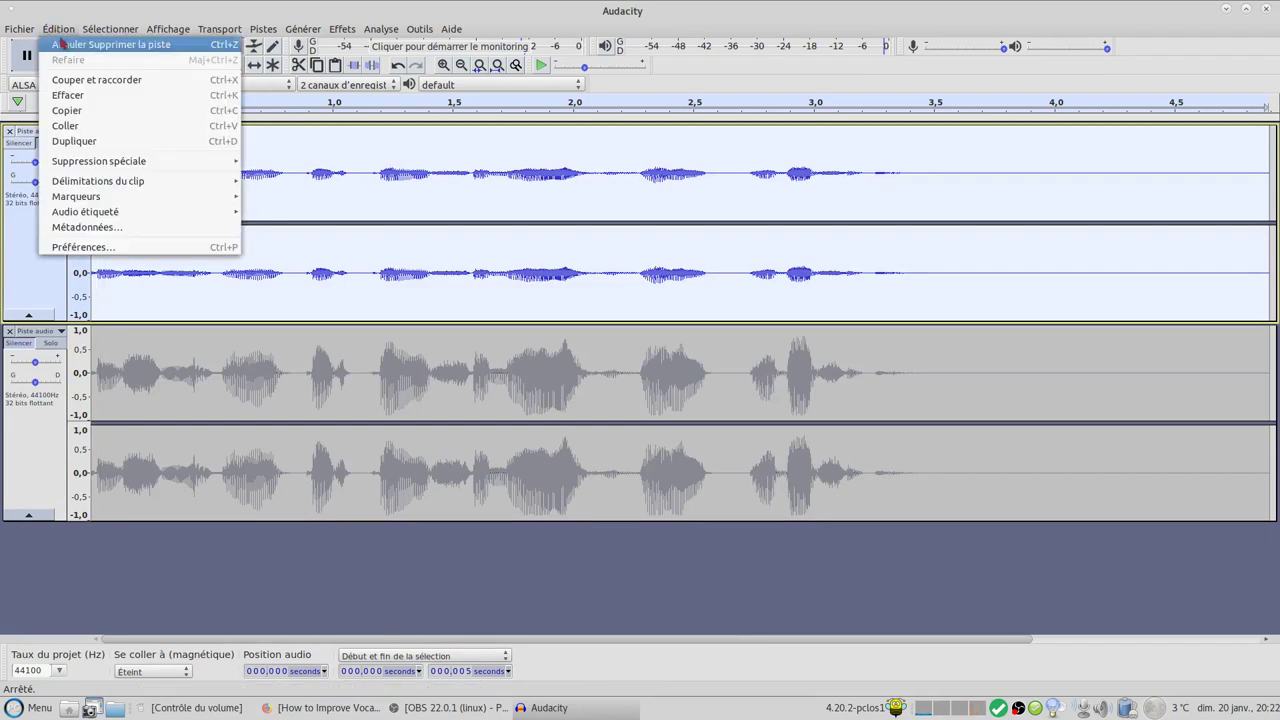
click(102, 128)
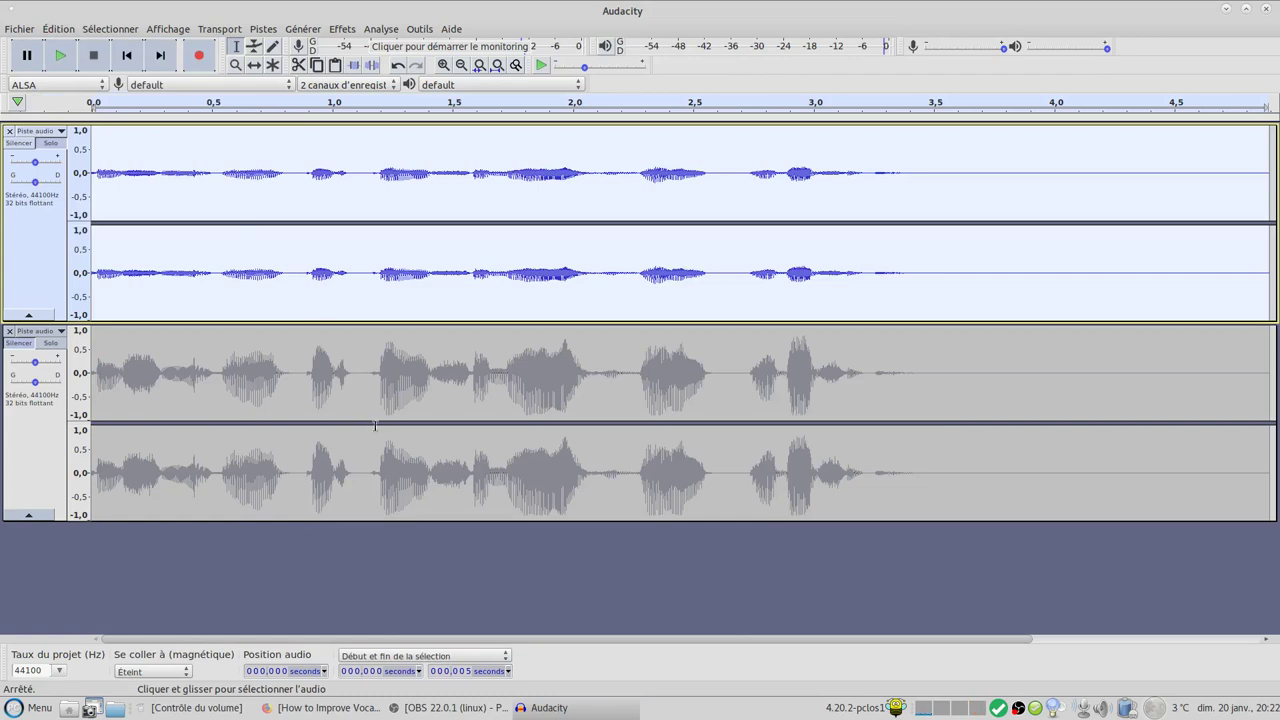
click(47, 529)
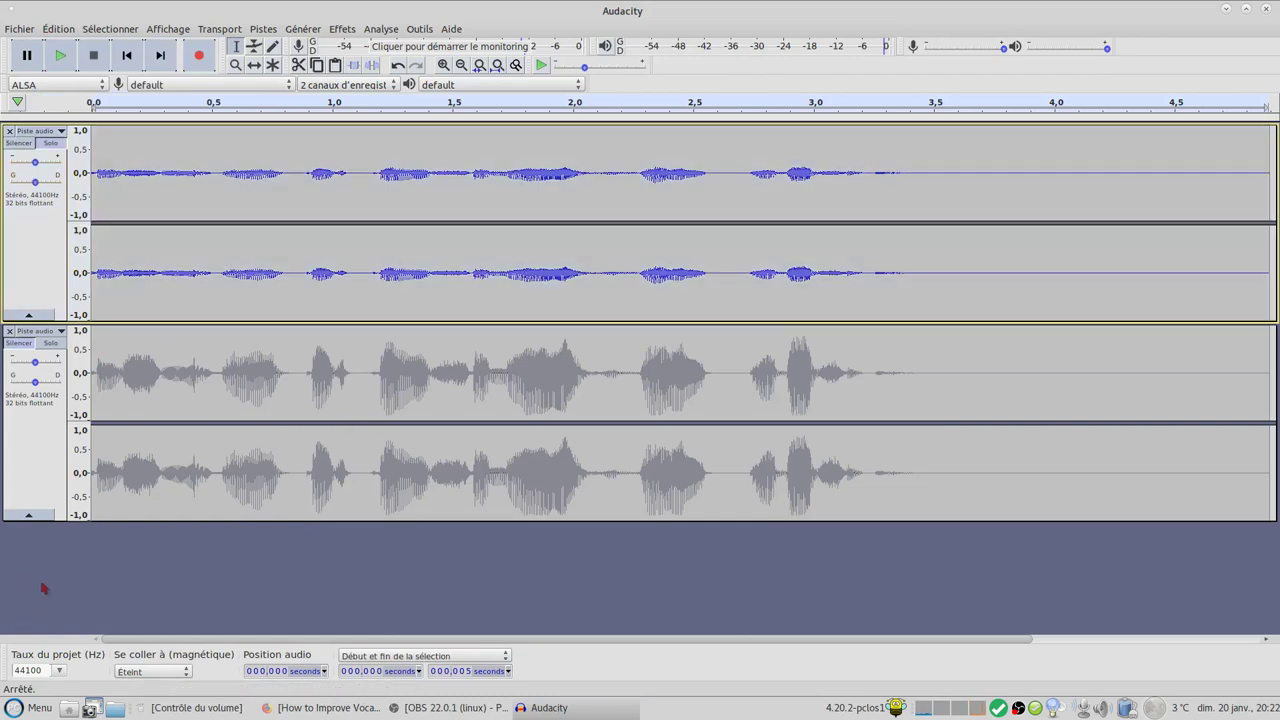
click(57, 29)
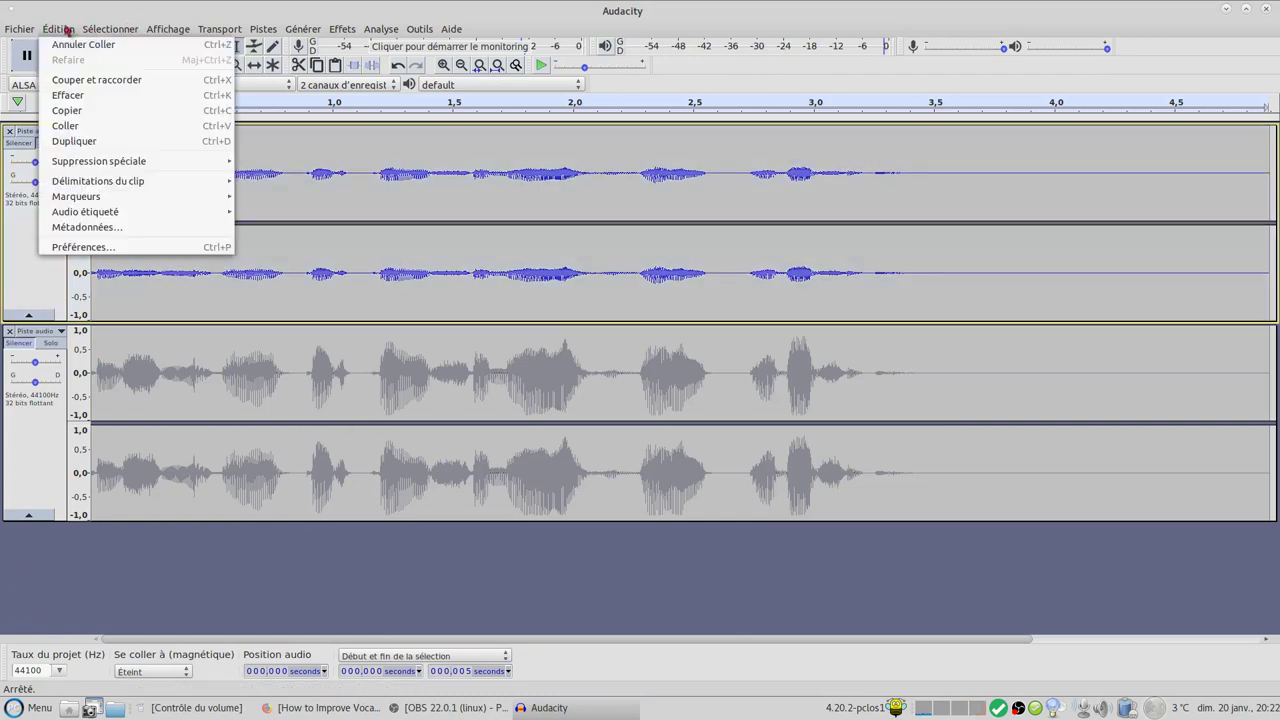
click(78, 123)
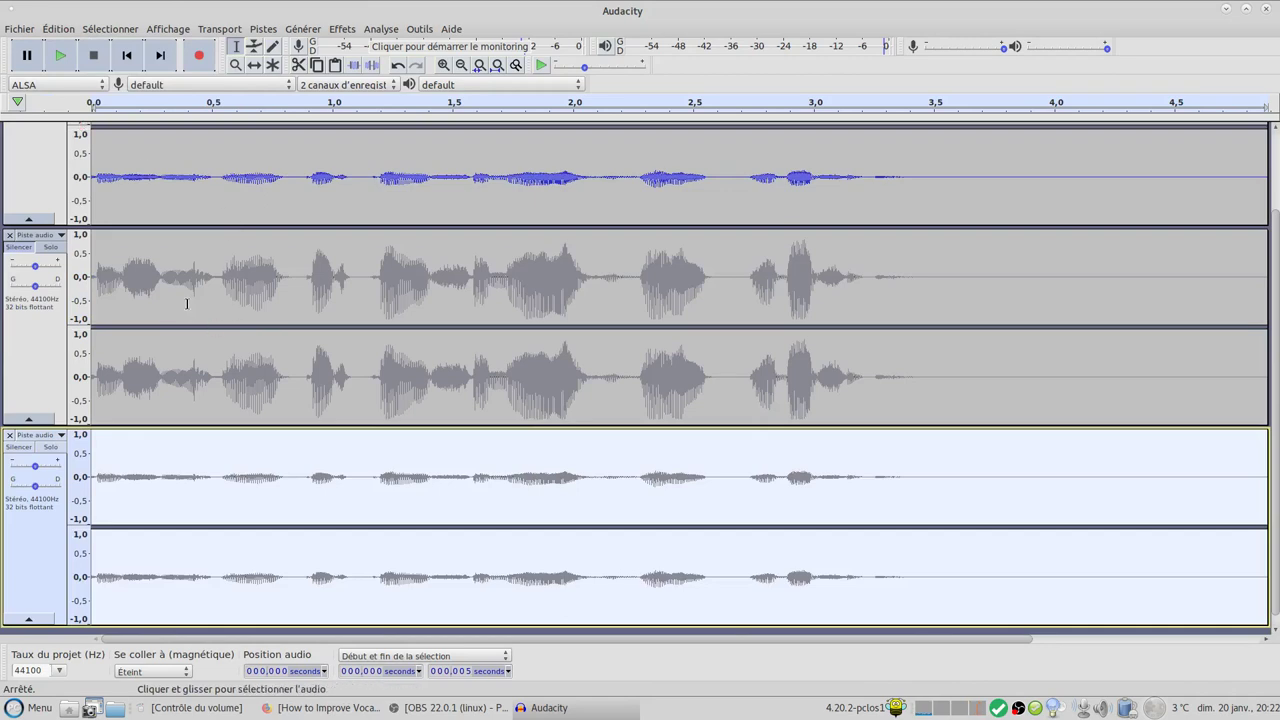
scroll(206, 289, up, 3)
scroll(207, 289, down, 3)
scroll(206, 289, up, 3)
scroll(206, 289, down, 3)
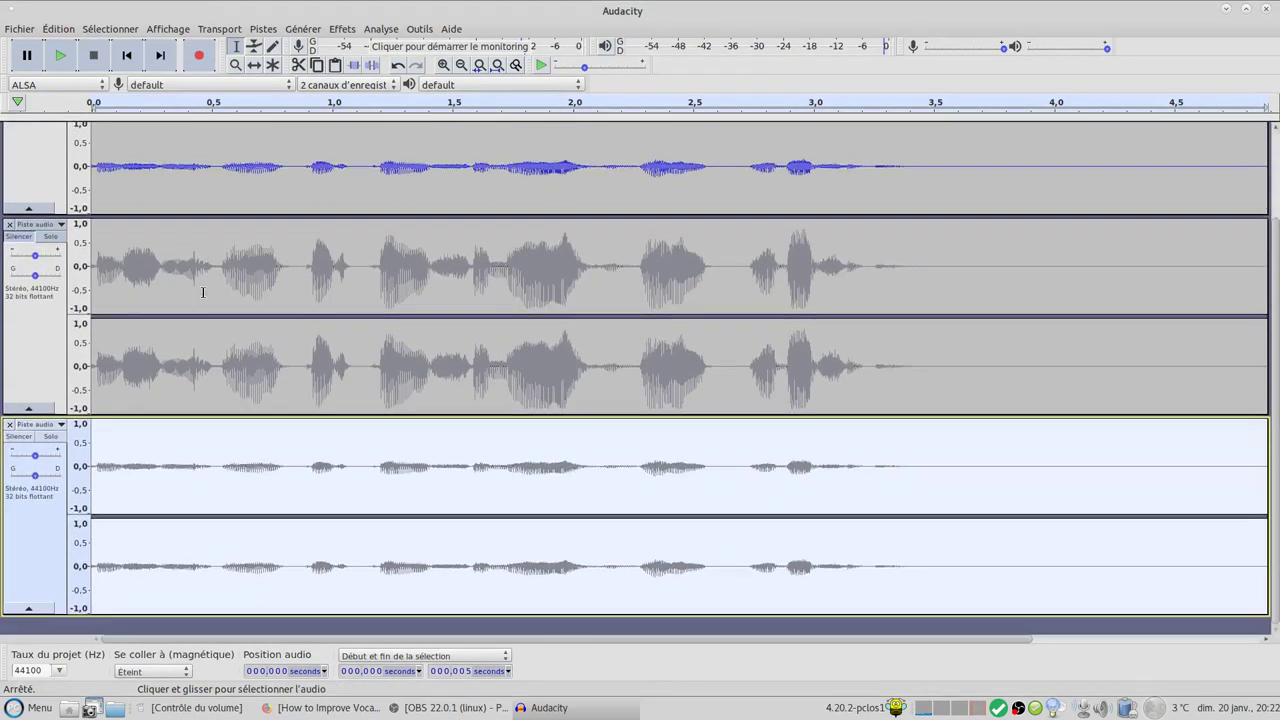
Solo the newly pasted copy of the original track and apply the Youtube macro to it.
click(51, 437)
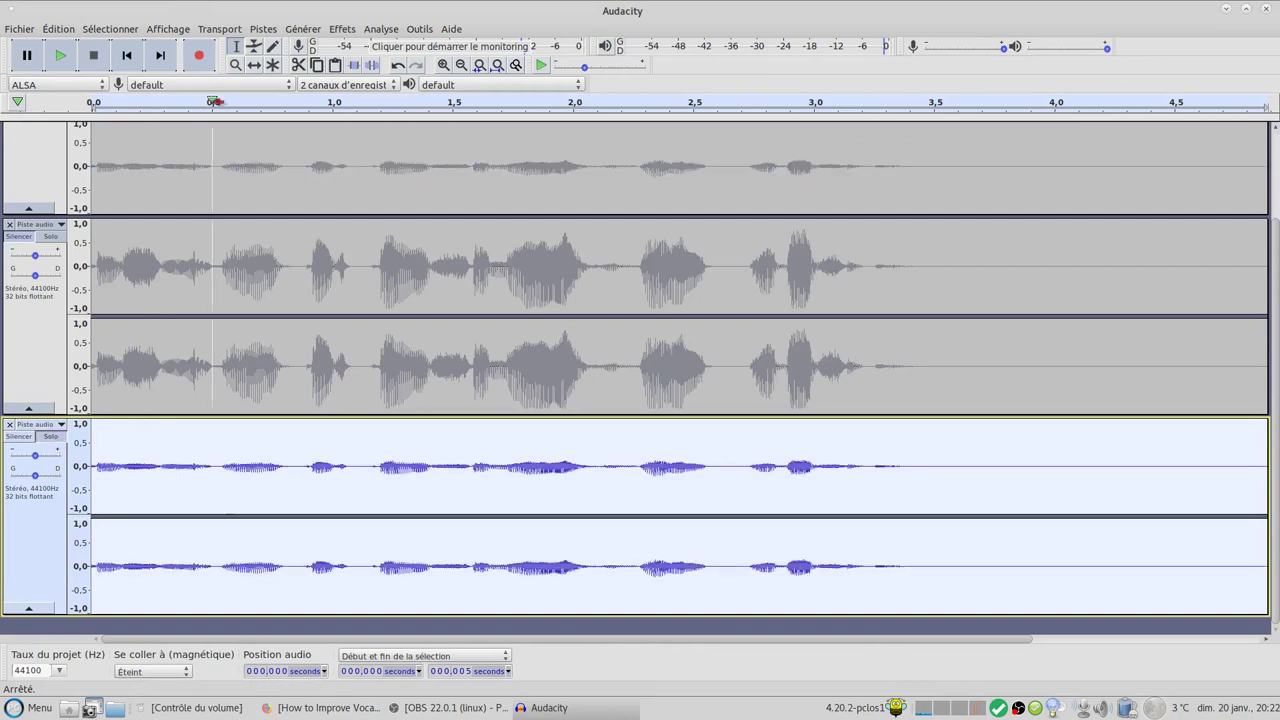
click(418, 29)
mouse_move(440, 76)
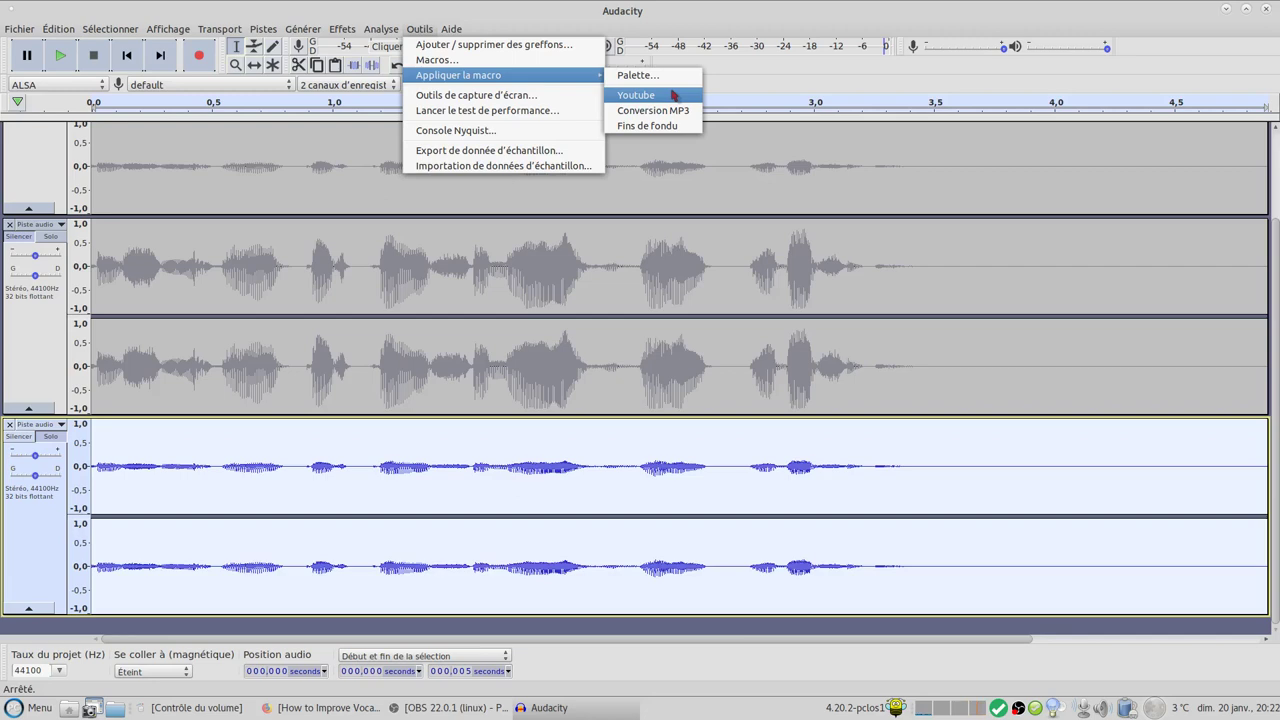
click(673, 94)
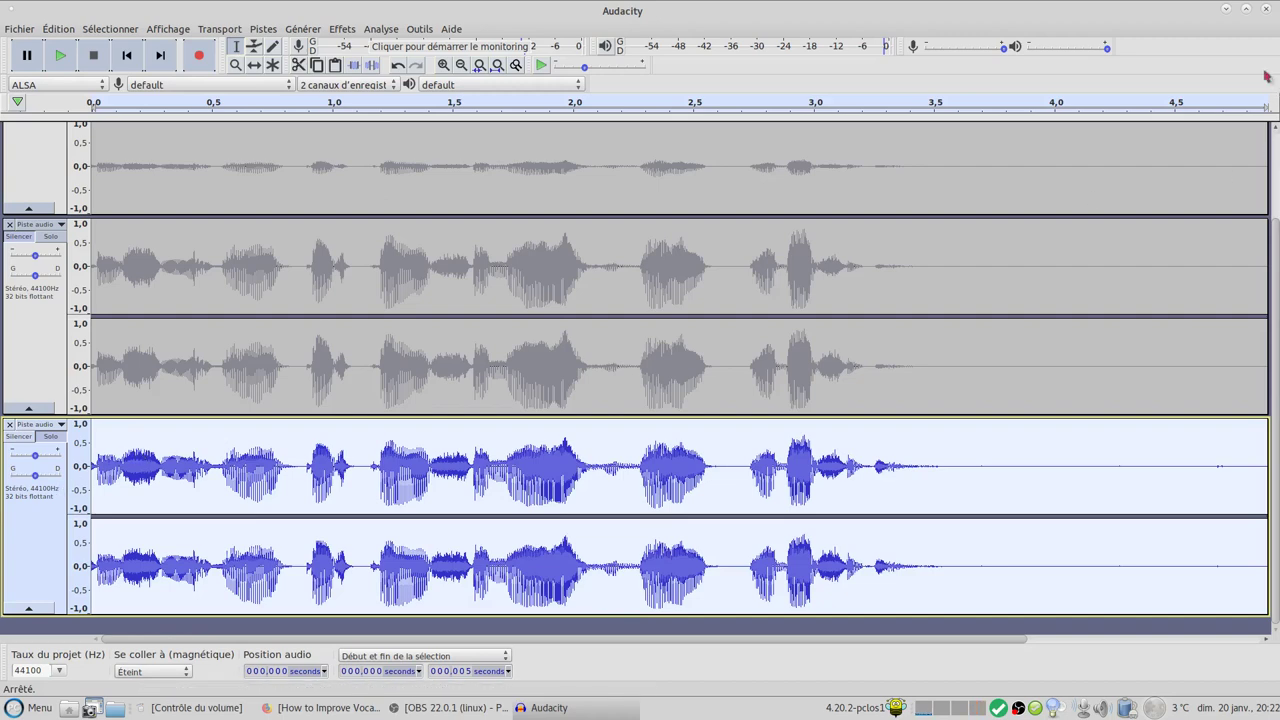
Minimize Audacity and return to the beginning of the vocal quality article in Firefox.
click(1228, 10)
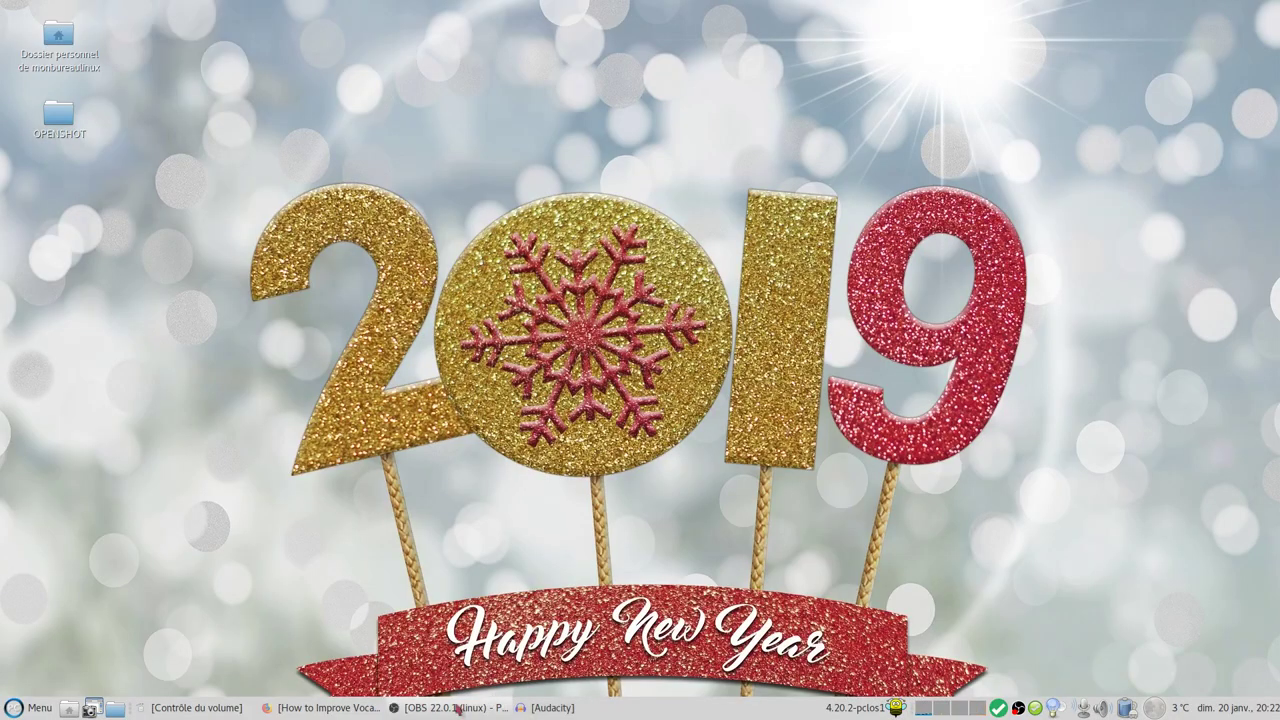
click(300, 710)
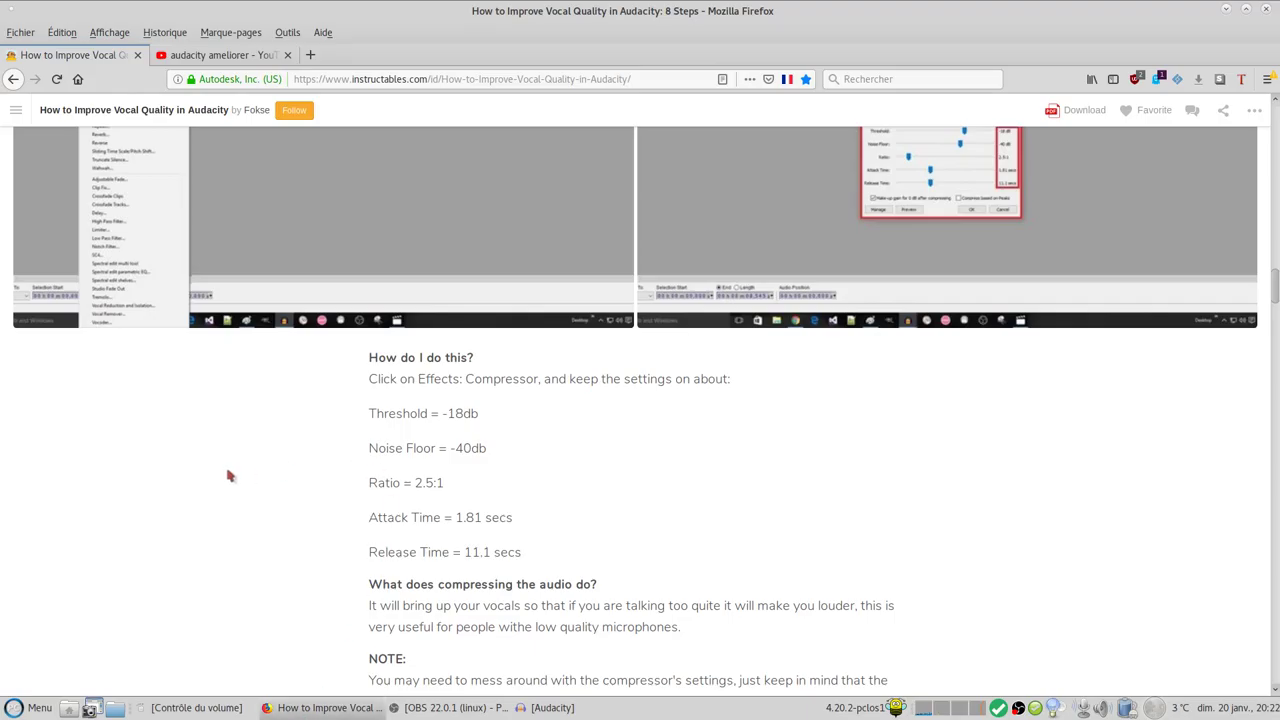
scroll(249, 469, up, 5)
scroll(249, 469, up, 15)
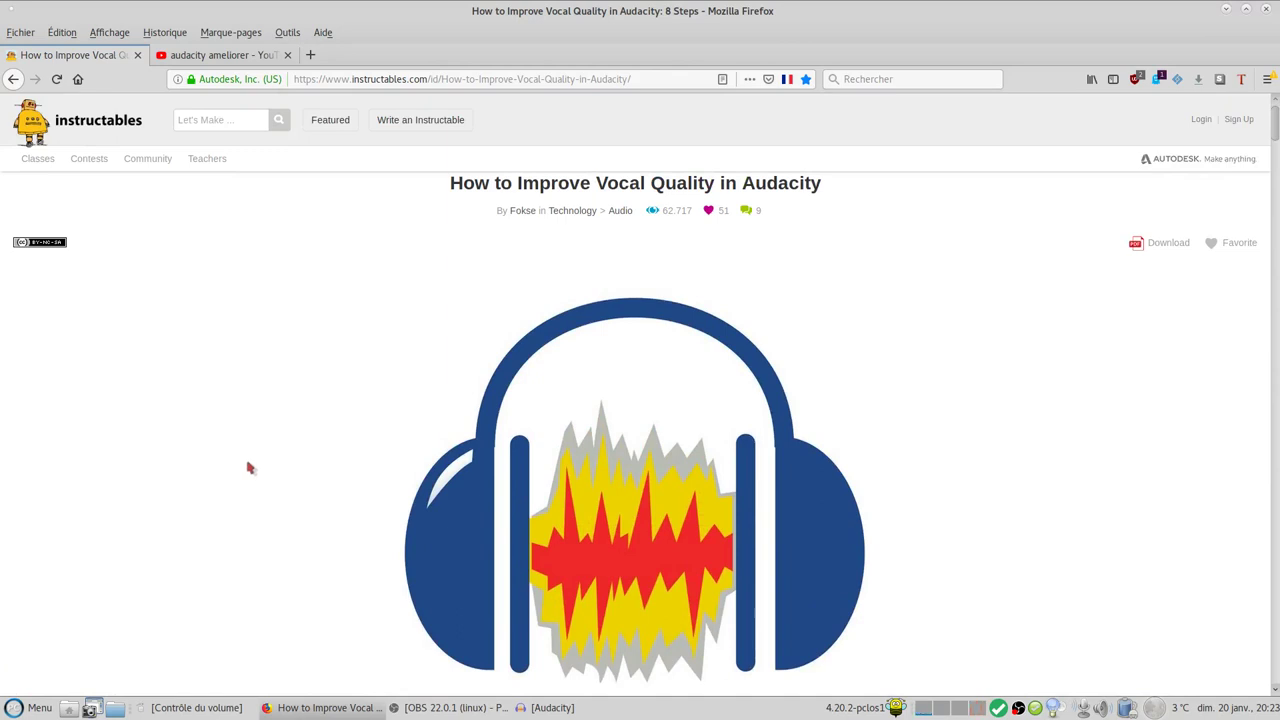
Browse the Instructables Classes page from the featured classes to the sewing and craft sections, and minimize the browser.
click(38, 156)
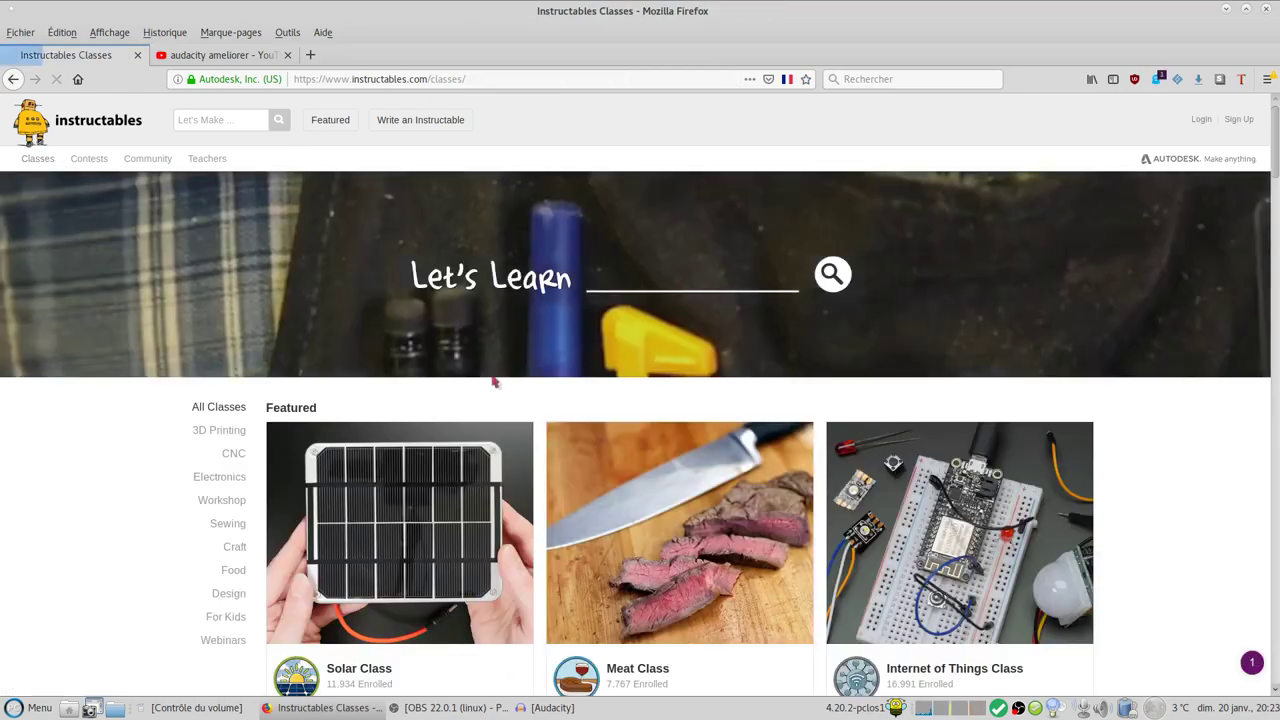
scroll(493, 382, down, 5)
scroll(493, 382, down, 10)
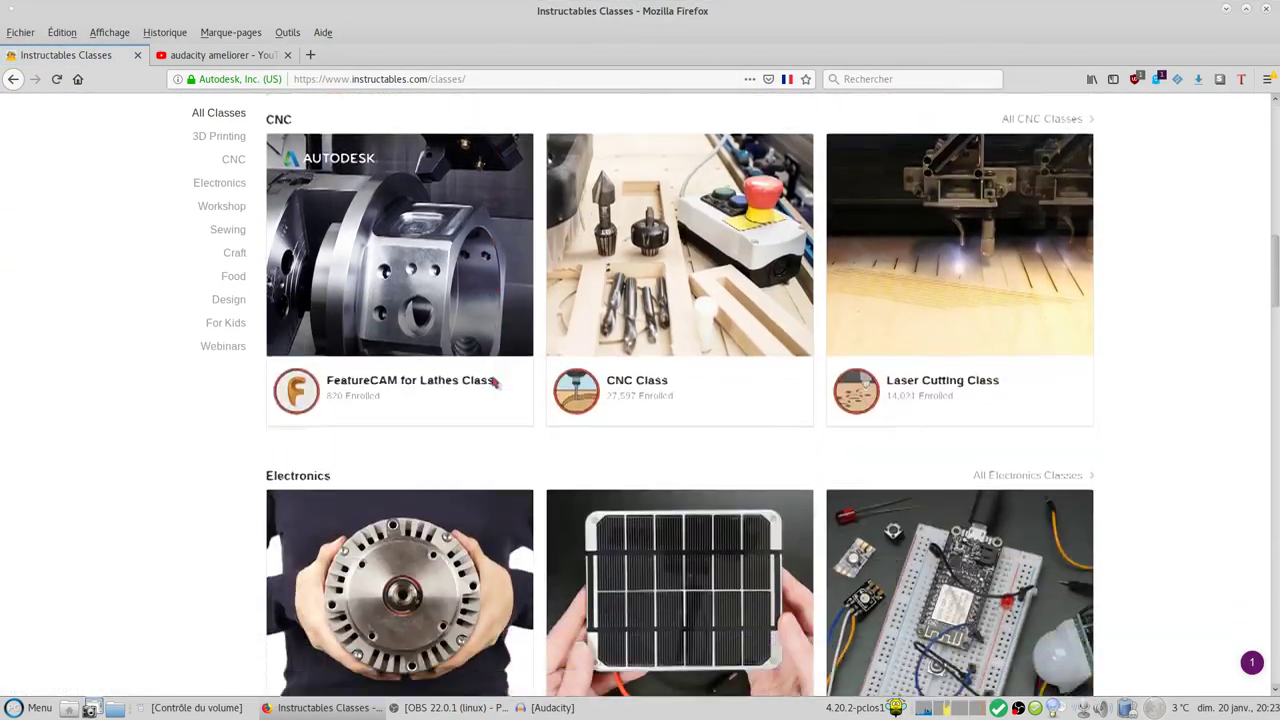
scroll(493, 382, down, 5)
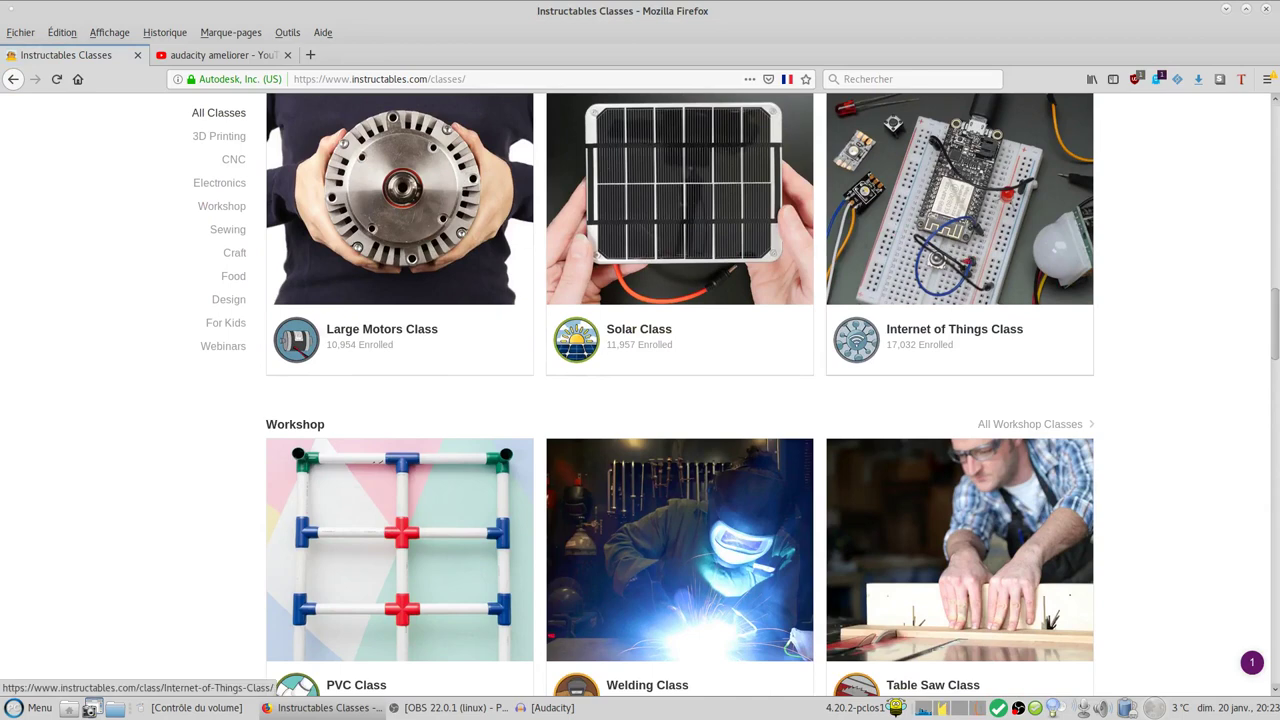
scroll(1128, 308, down, 7)
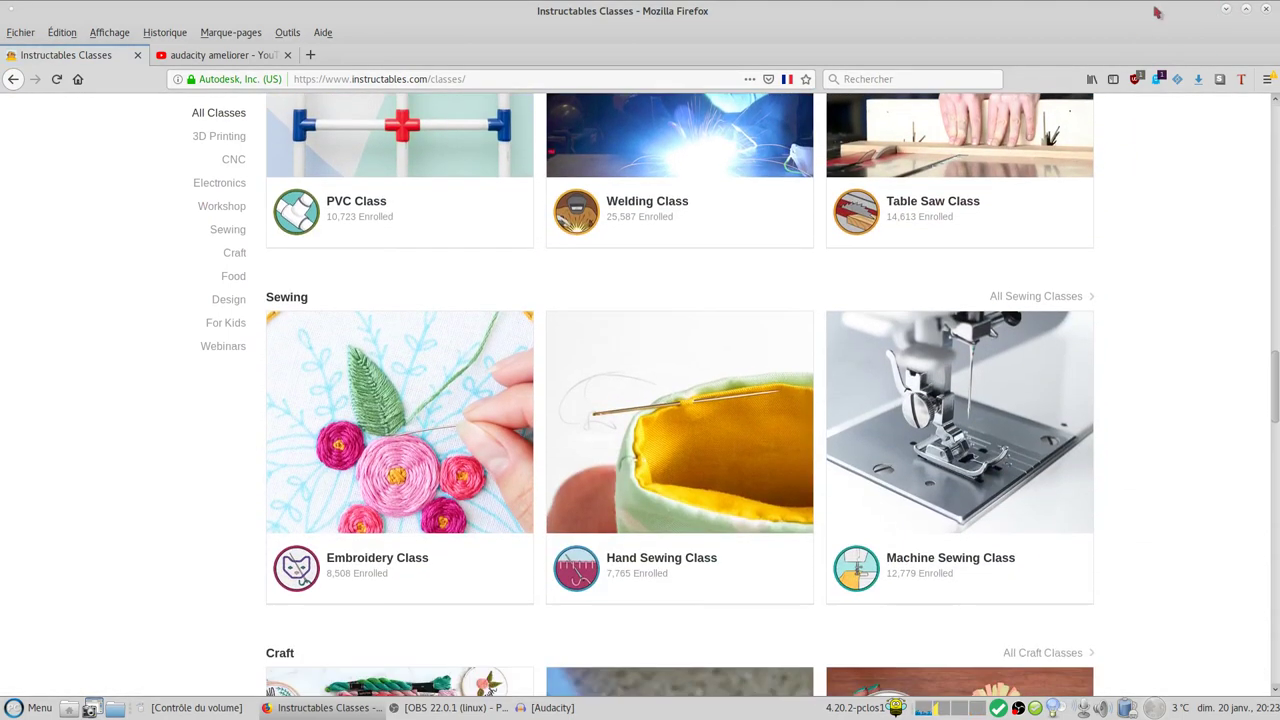
click(1225, 10)
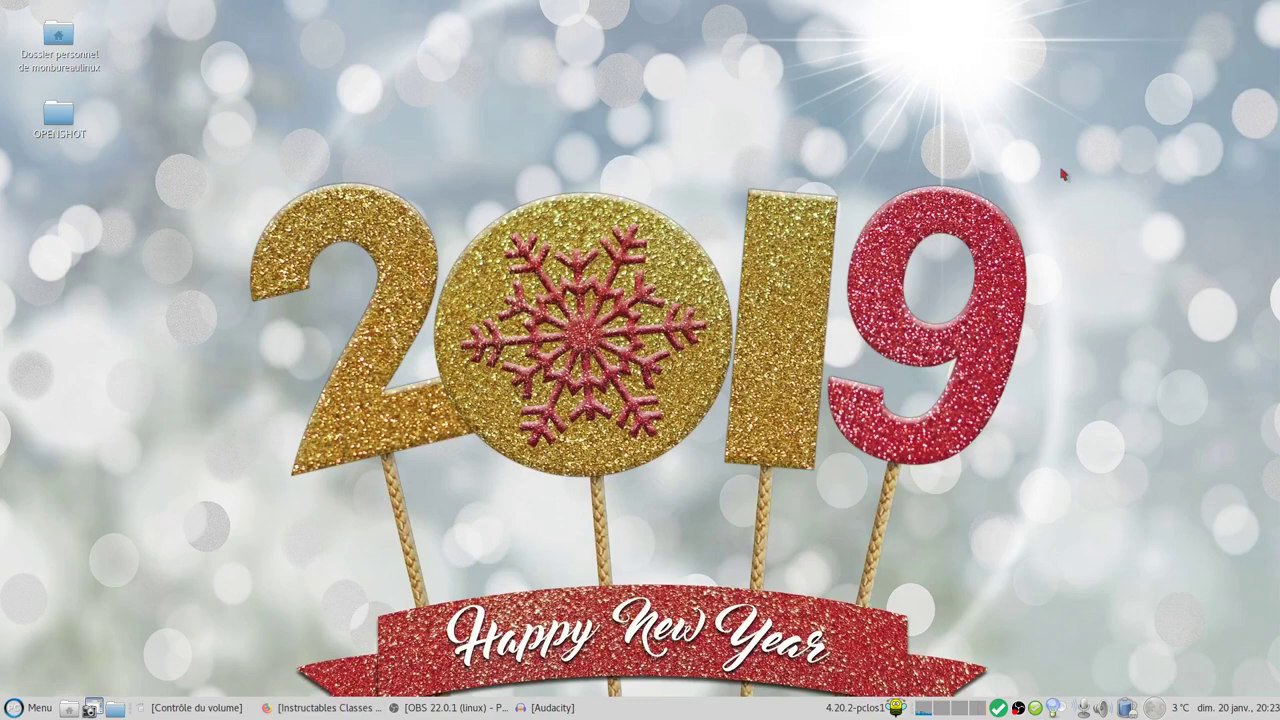